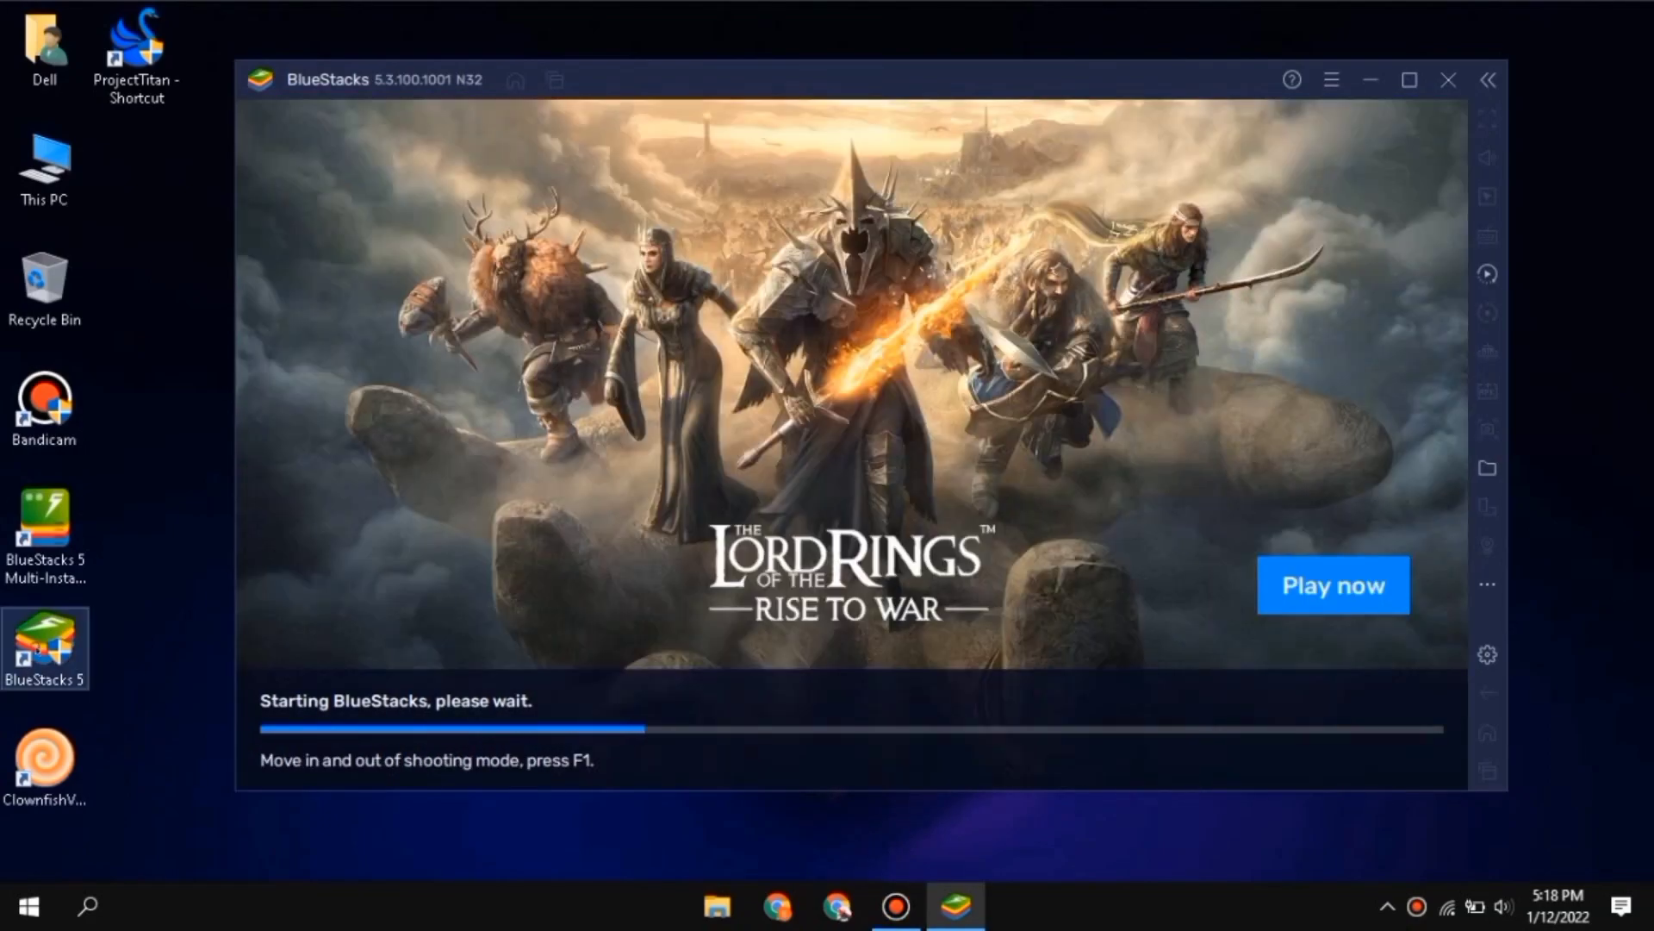
Launch BlueStacks 5 and set its desktop shortcut's compatibility mode to Windows 8 in the shortcut properties
double_click(45, 642)
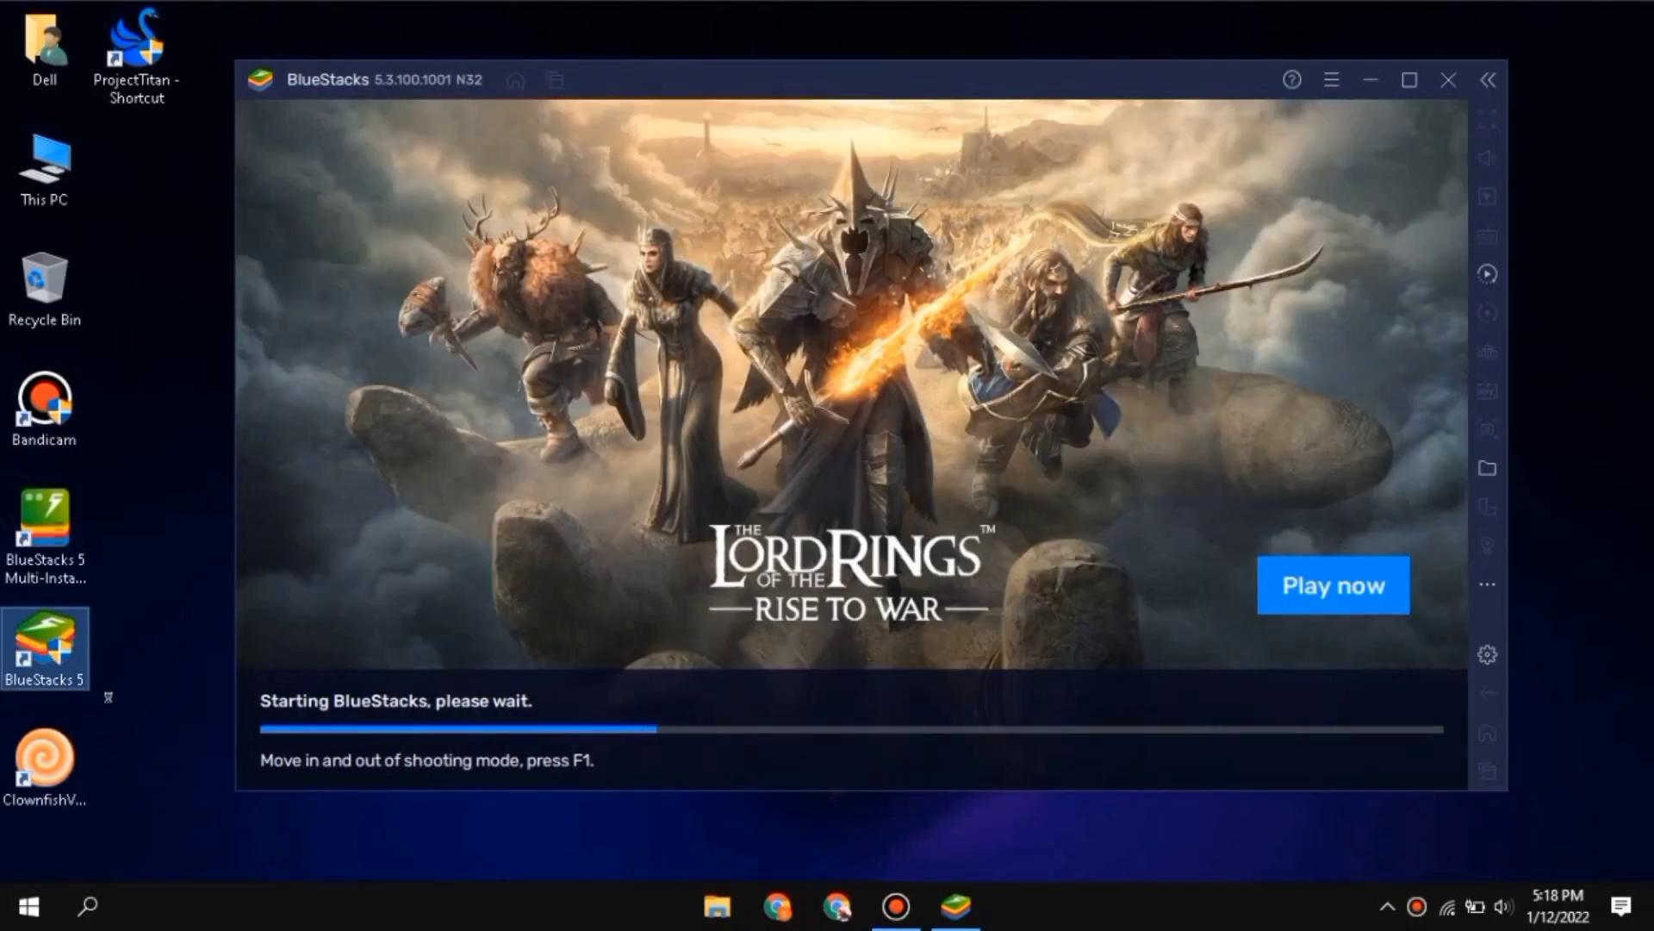
right_click(39, 648)
click(153, 633)
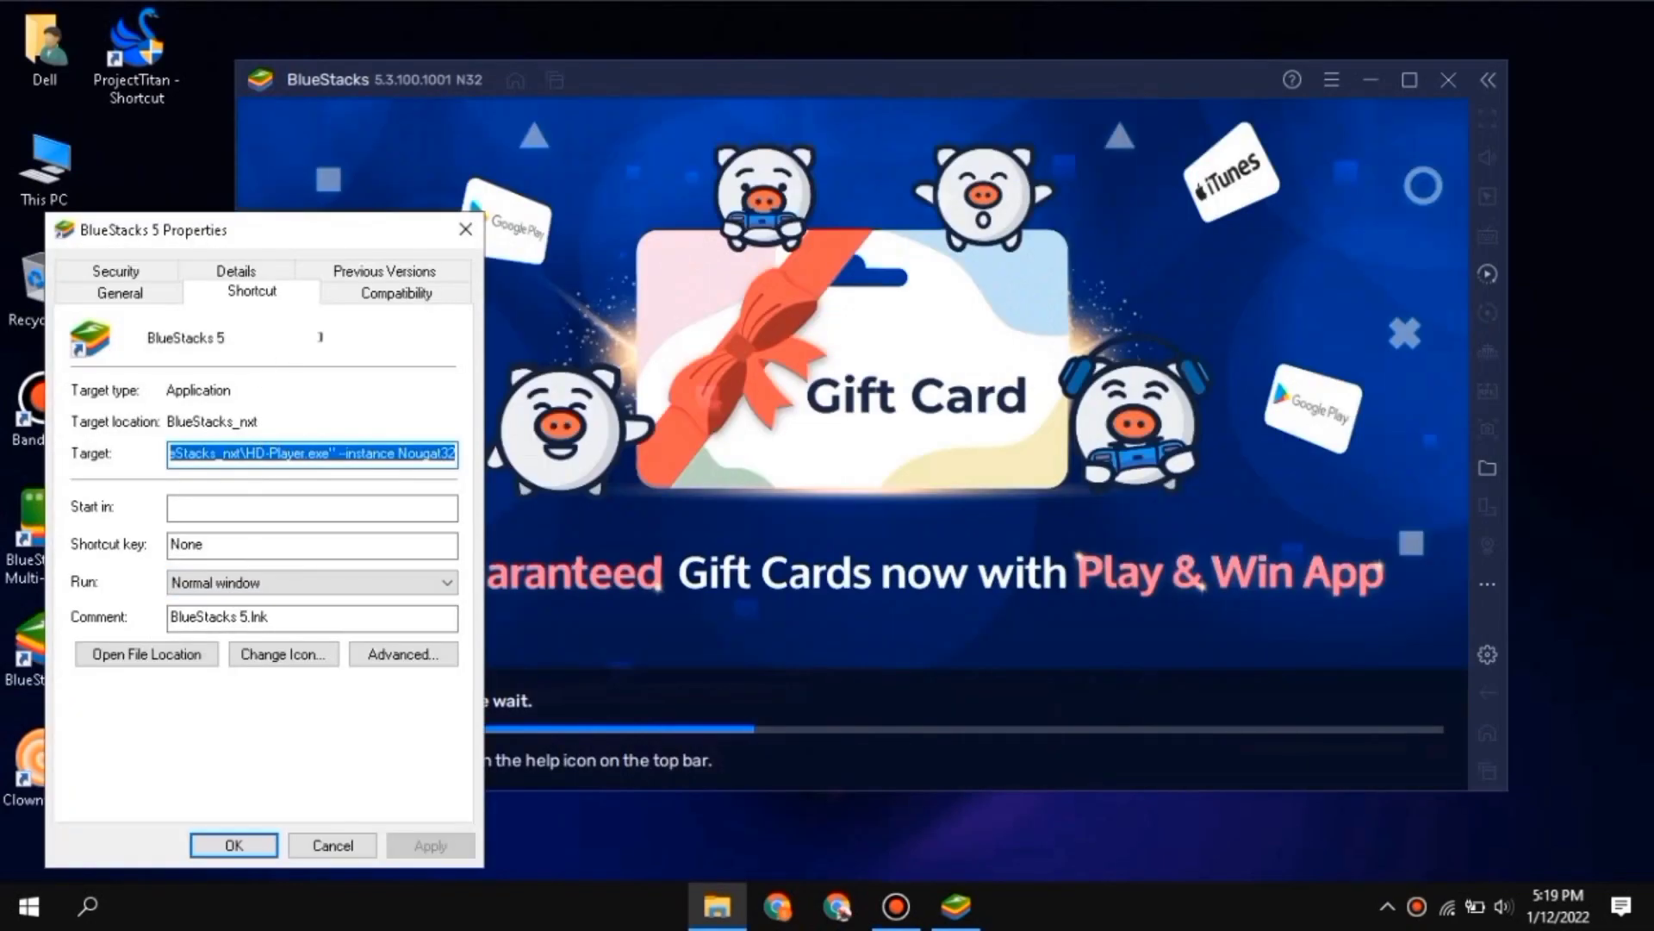
click(366, 293)
click(220, 485)
click(103, 568)
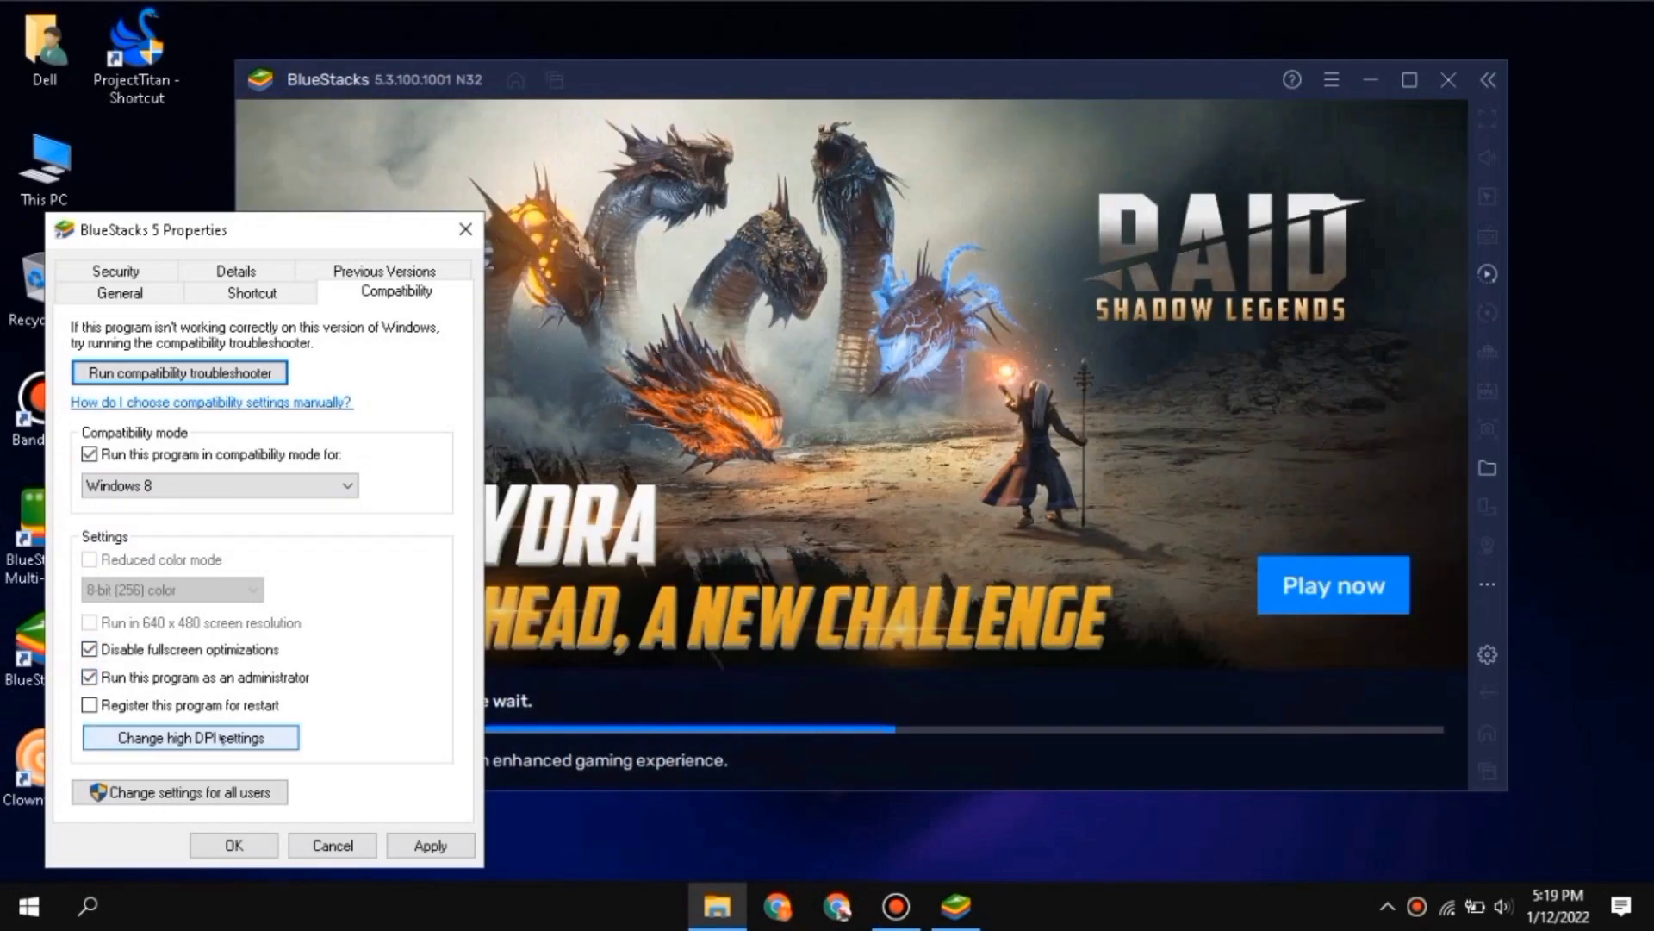
Override the shortcut's high DPI scaling behavior with scaling performed by Application, and apply the compatibility properties
click(205, 737)
click(160, 697)
click(160, 696)
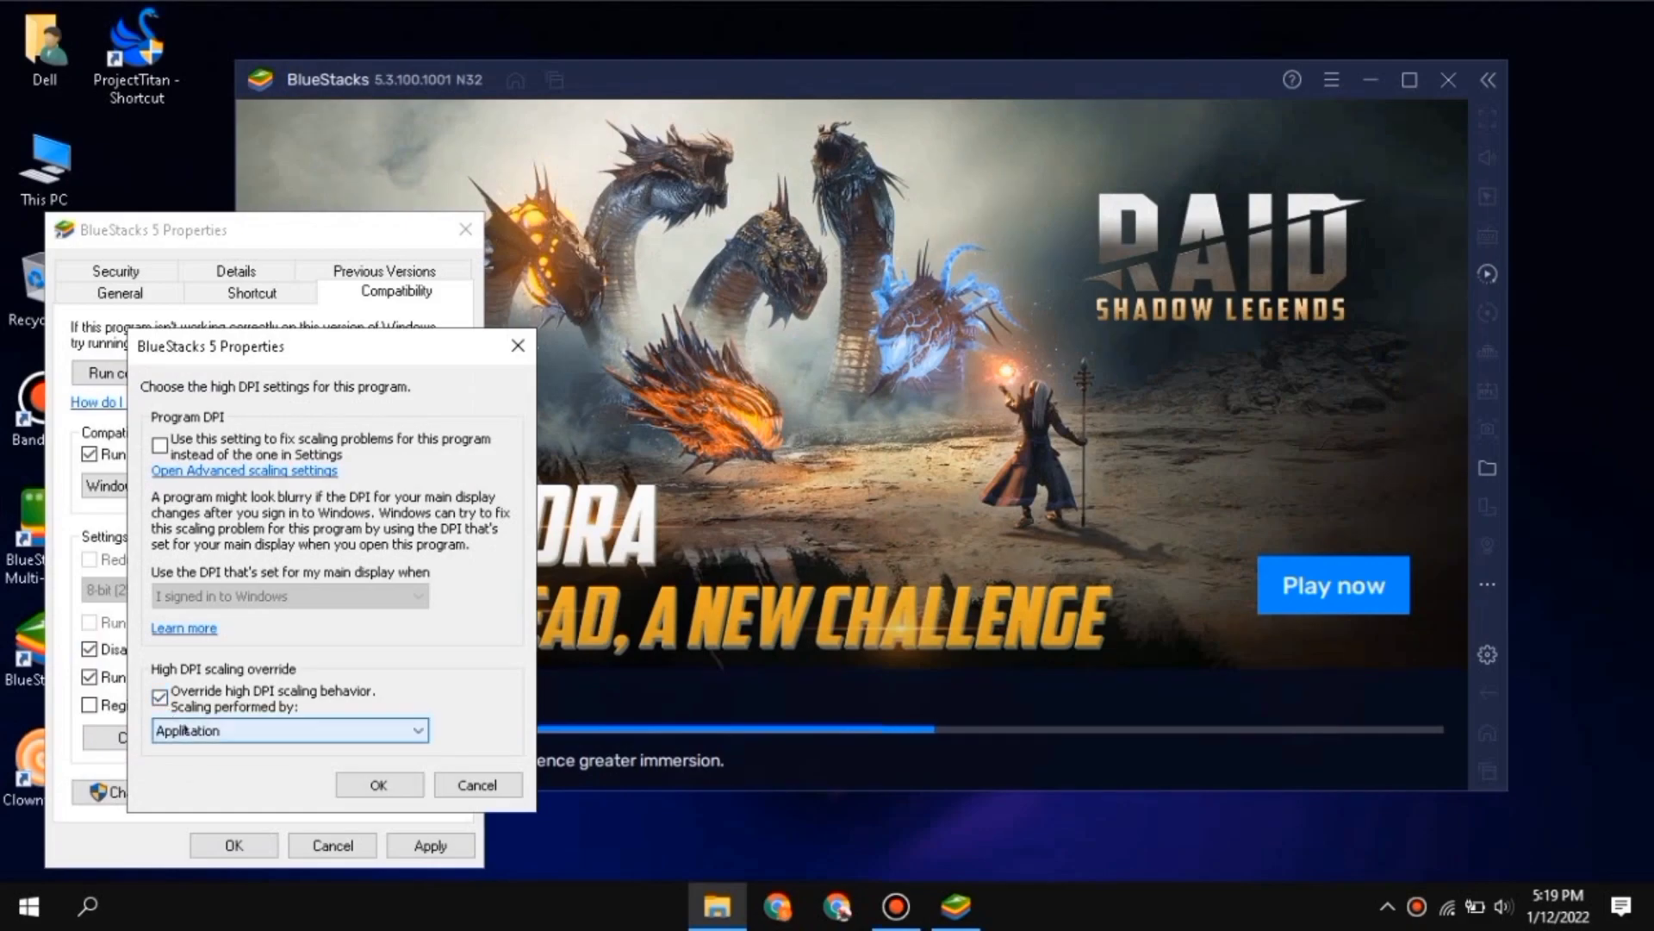
click(209, 729)
click(199, 752)
click(392, 786)
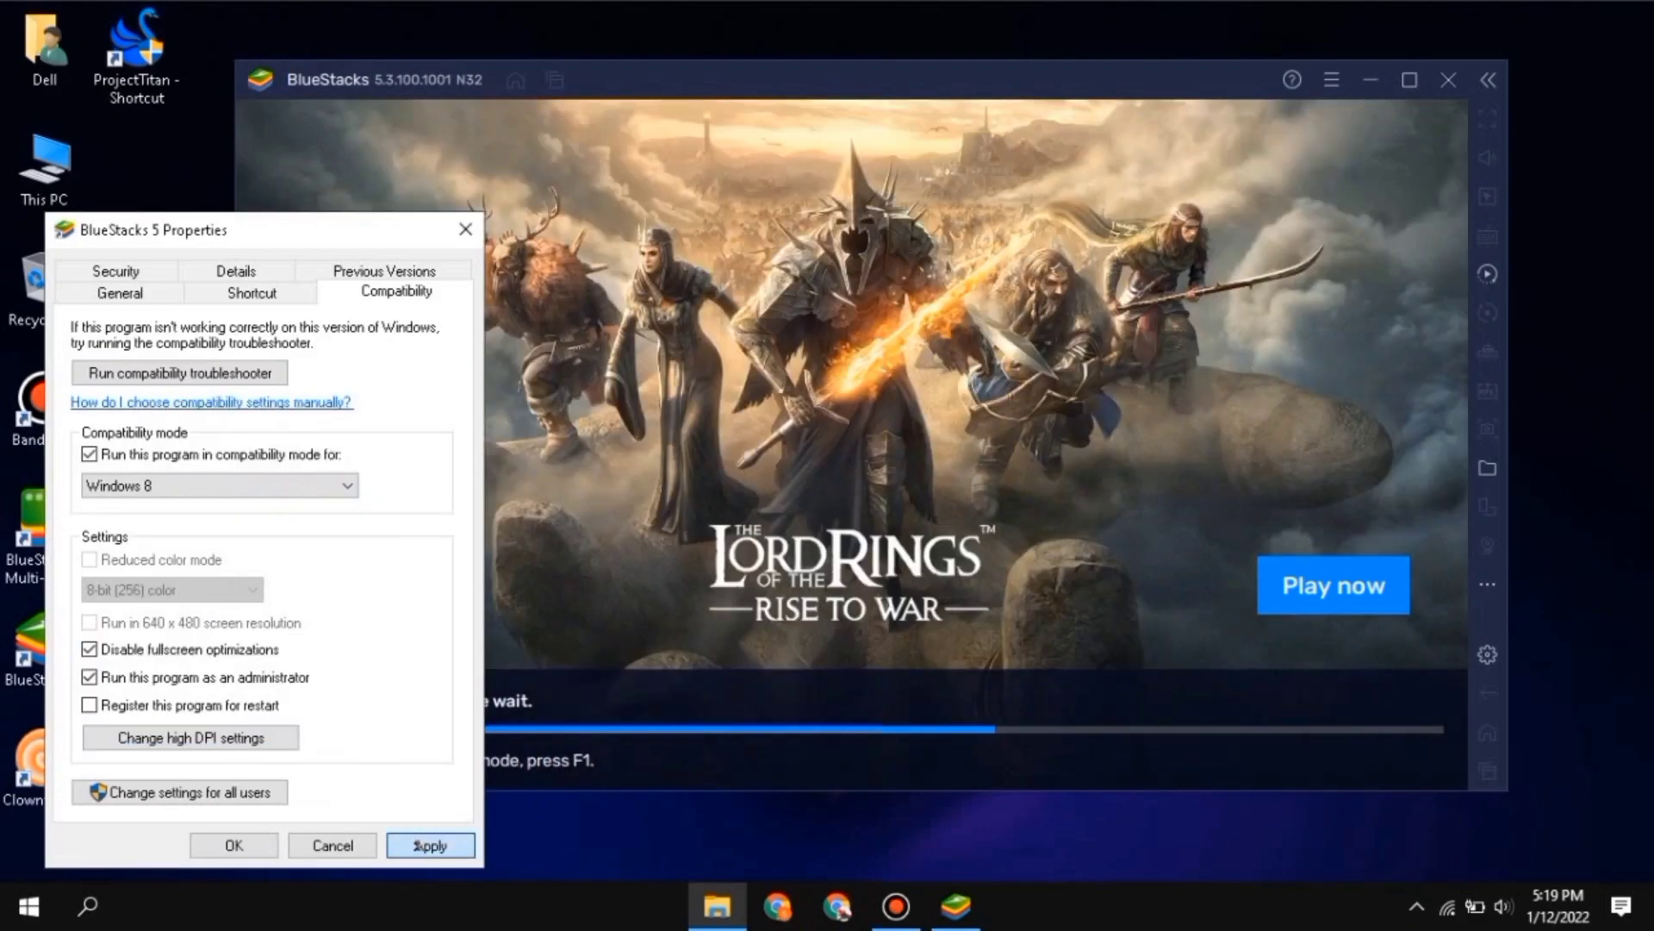
click(422, 846)
click(234, 844)
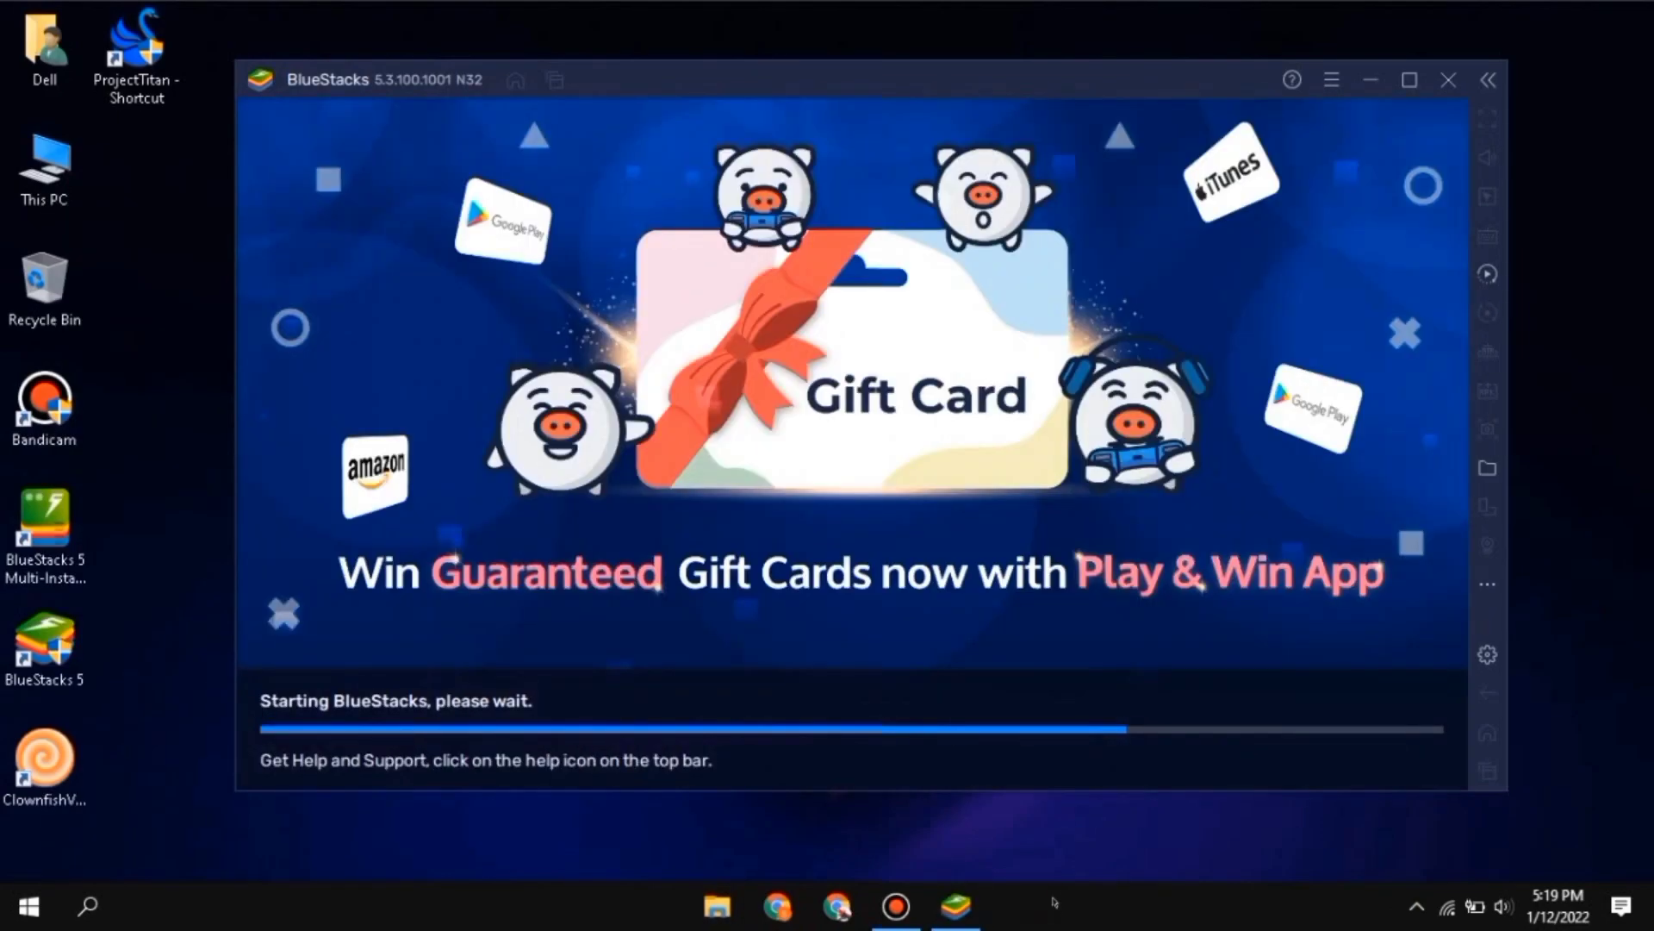
right_click(1047, 906)
click(1071, 797)
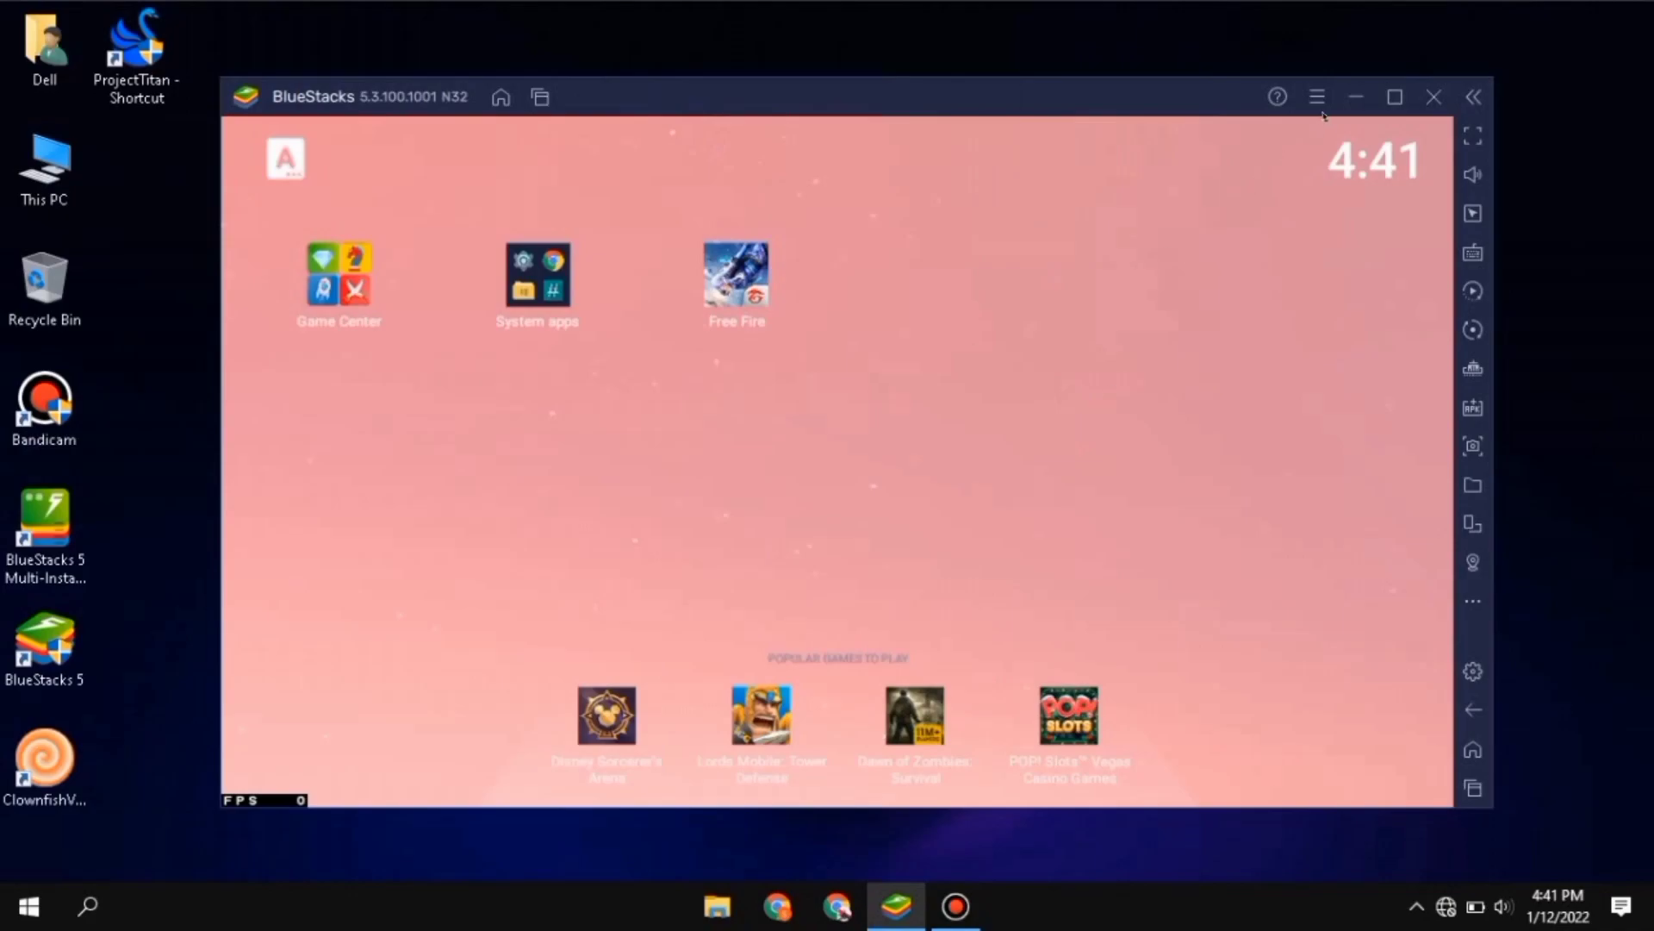
In the BlueStacks performance settings, use CPU allocation Low (1 Core) and memory allocation Low (1 GB)
click(1318, 98)
click(1210, 136)
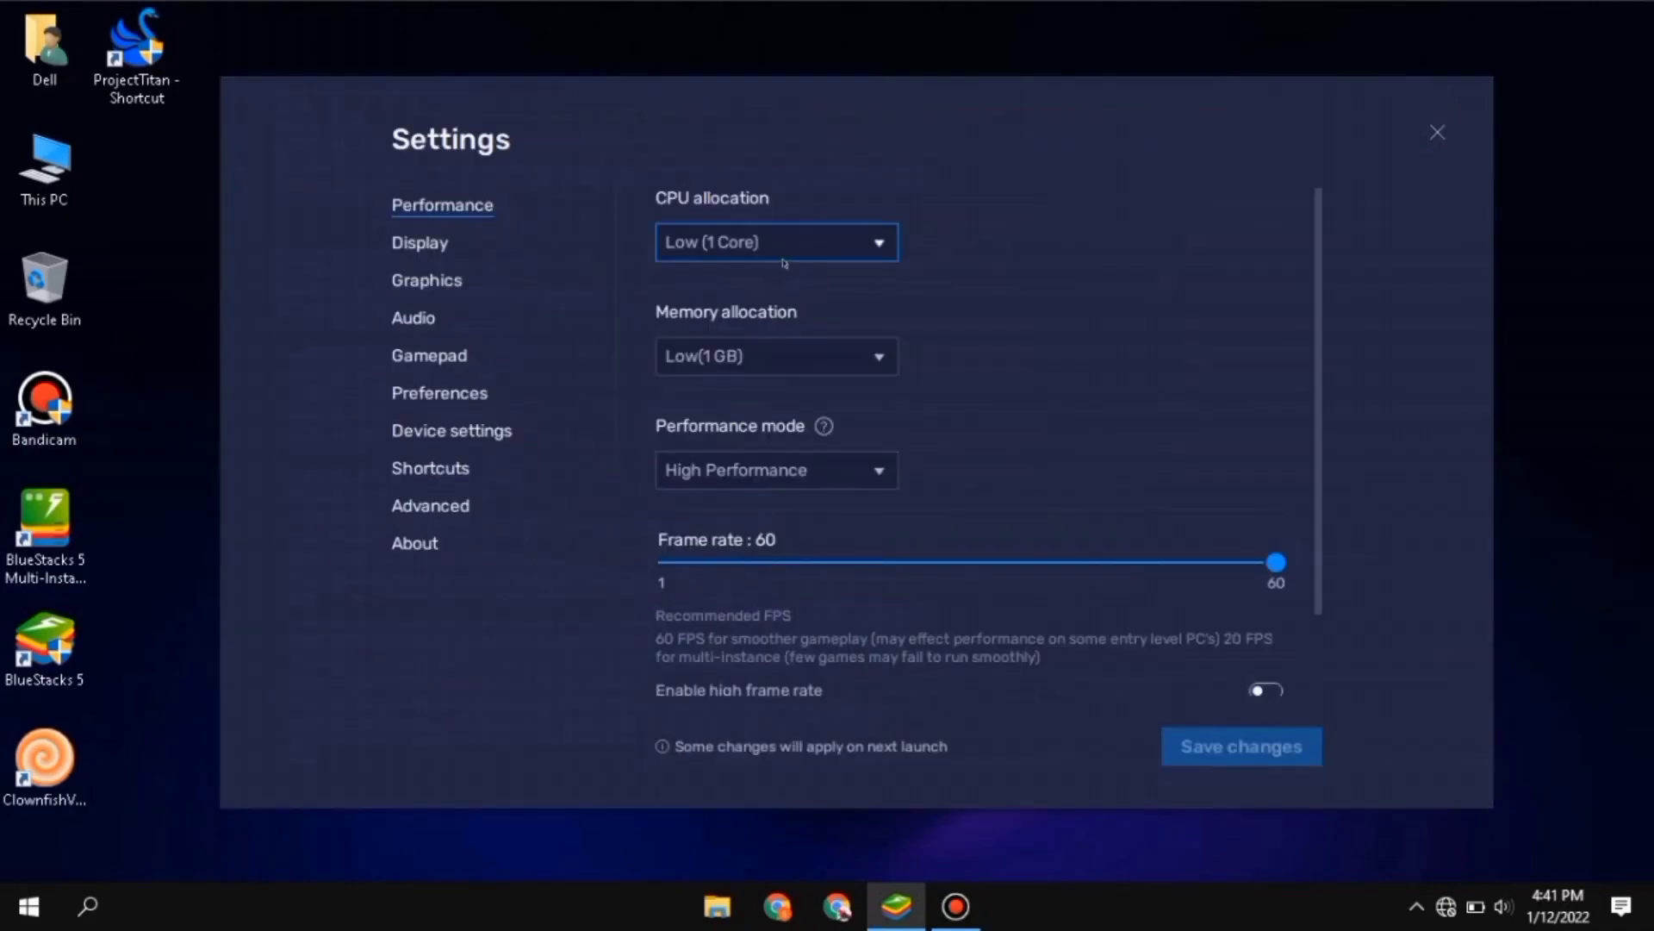
click(724, 243)
click(785, 356)
click(785, 356)
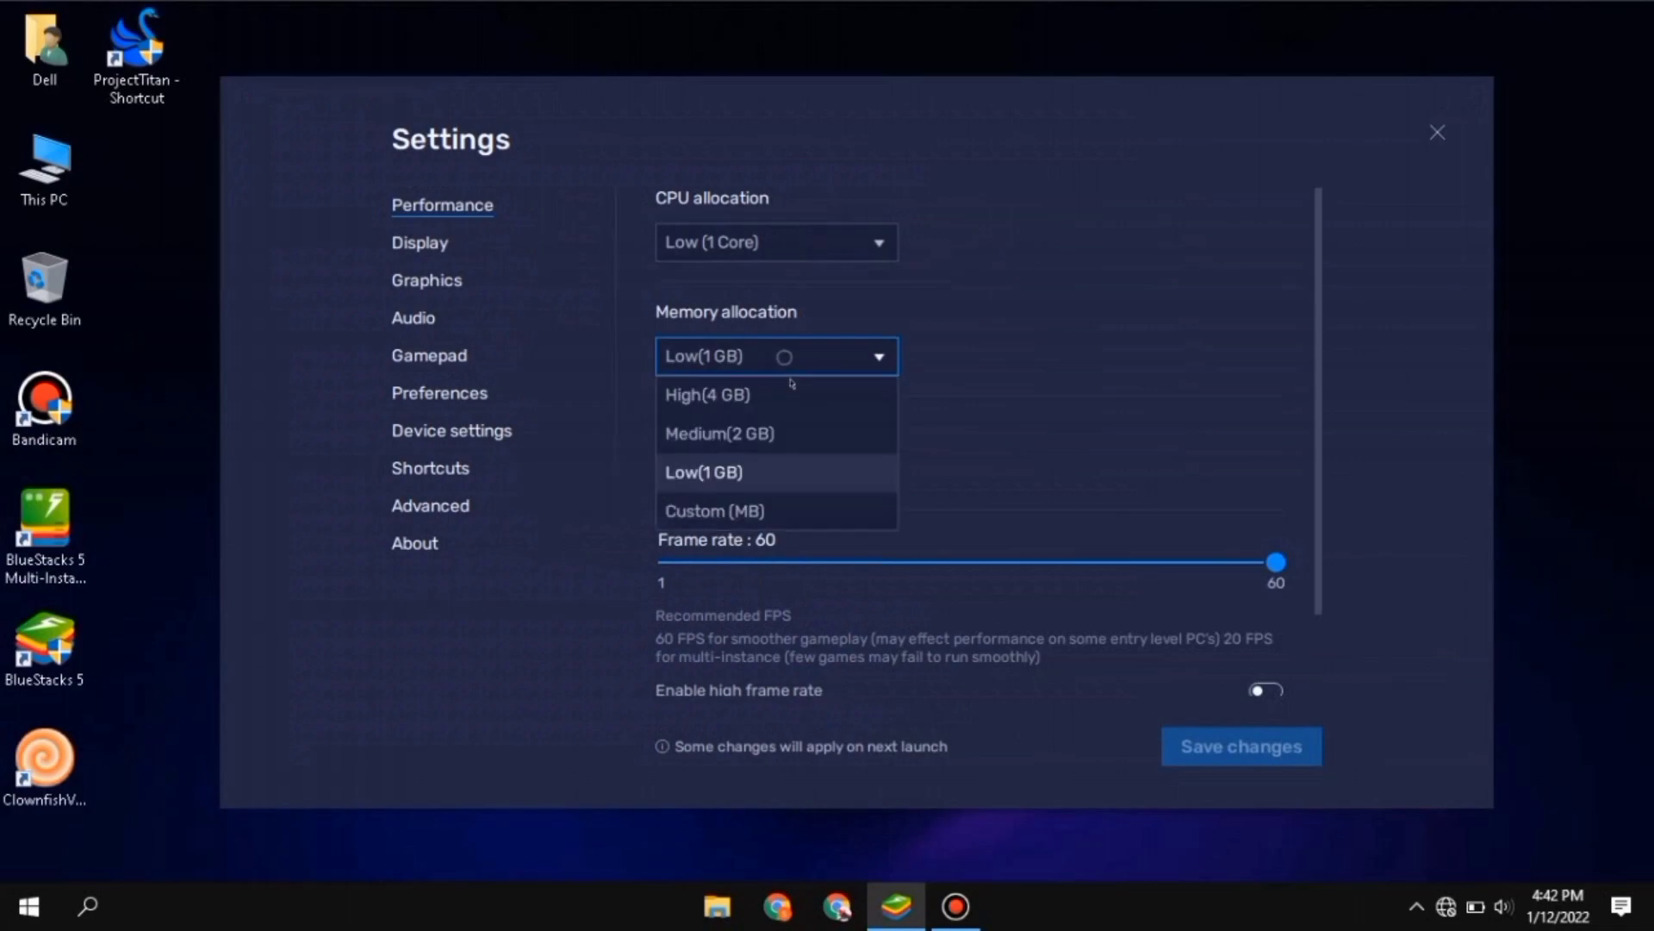
click(752, 471)
Set the performance mode to High Performance with a frame rate of 60
click(817, 471)
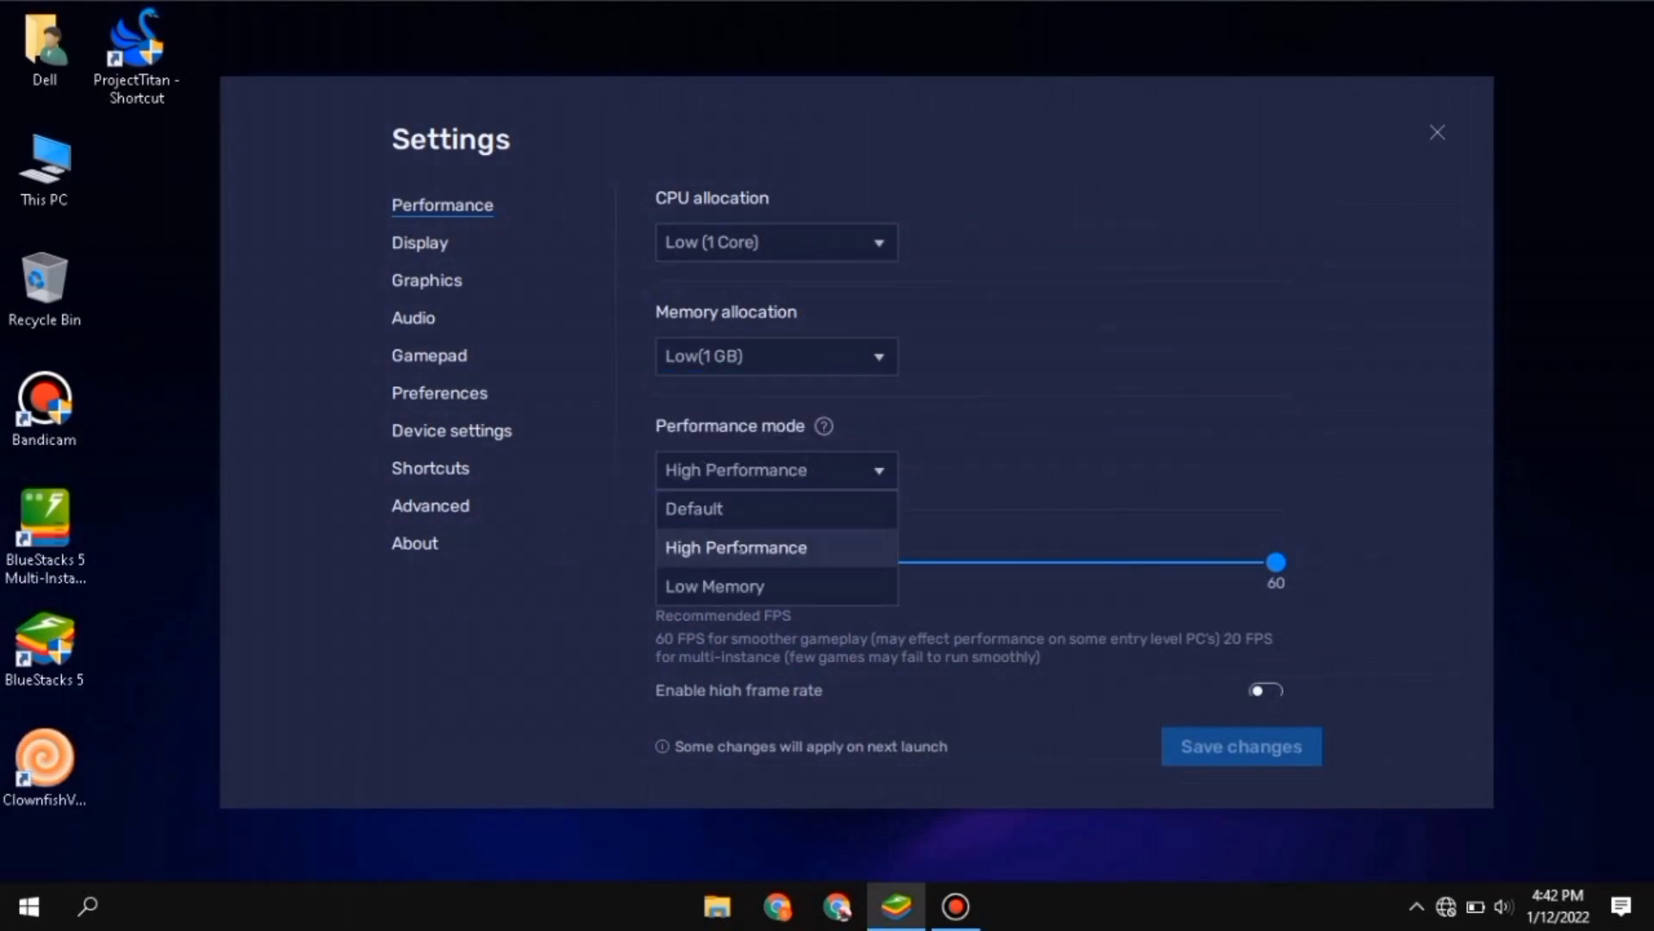
click(739, 549)
click(1120, 560)
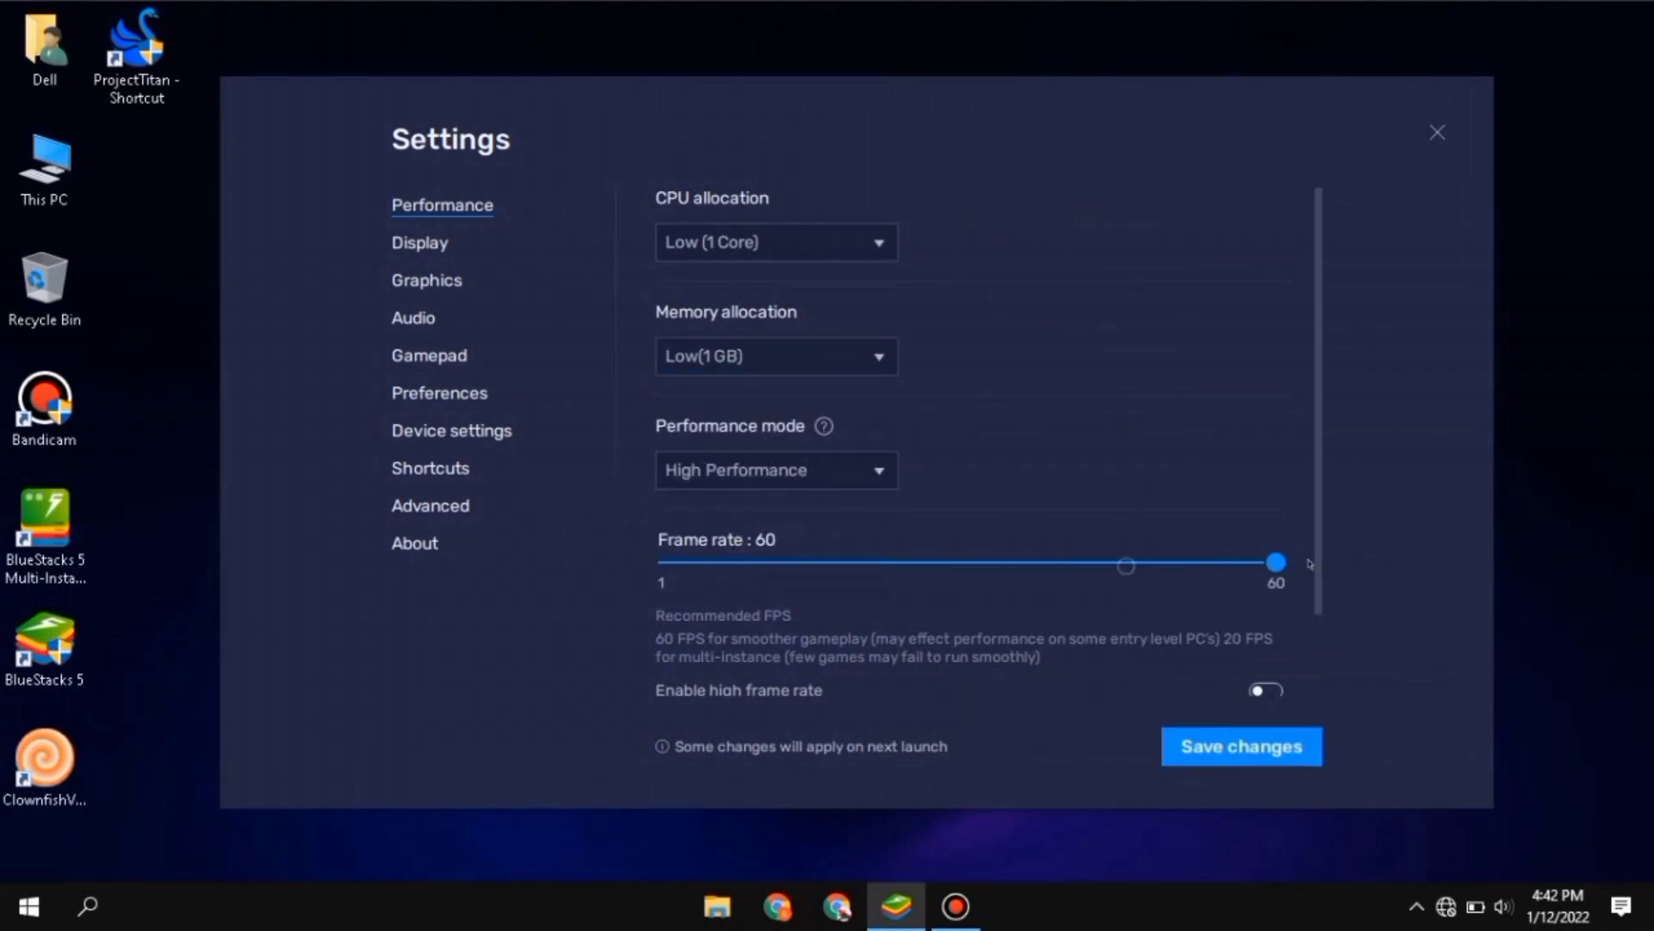
scroll(1206, 551, down, 2)
scroll(1266, 605, up, 1)
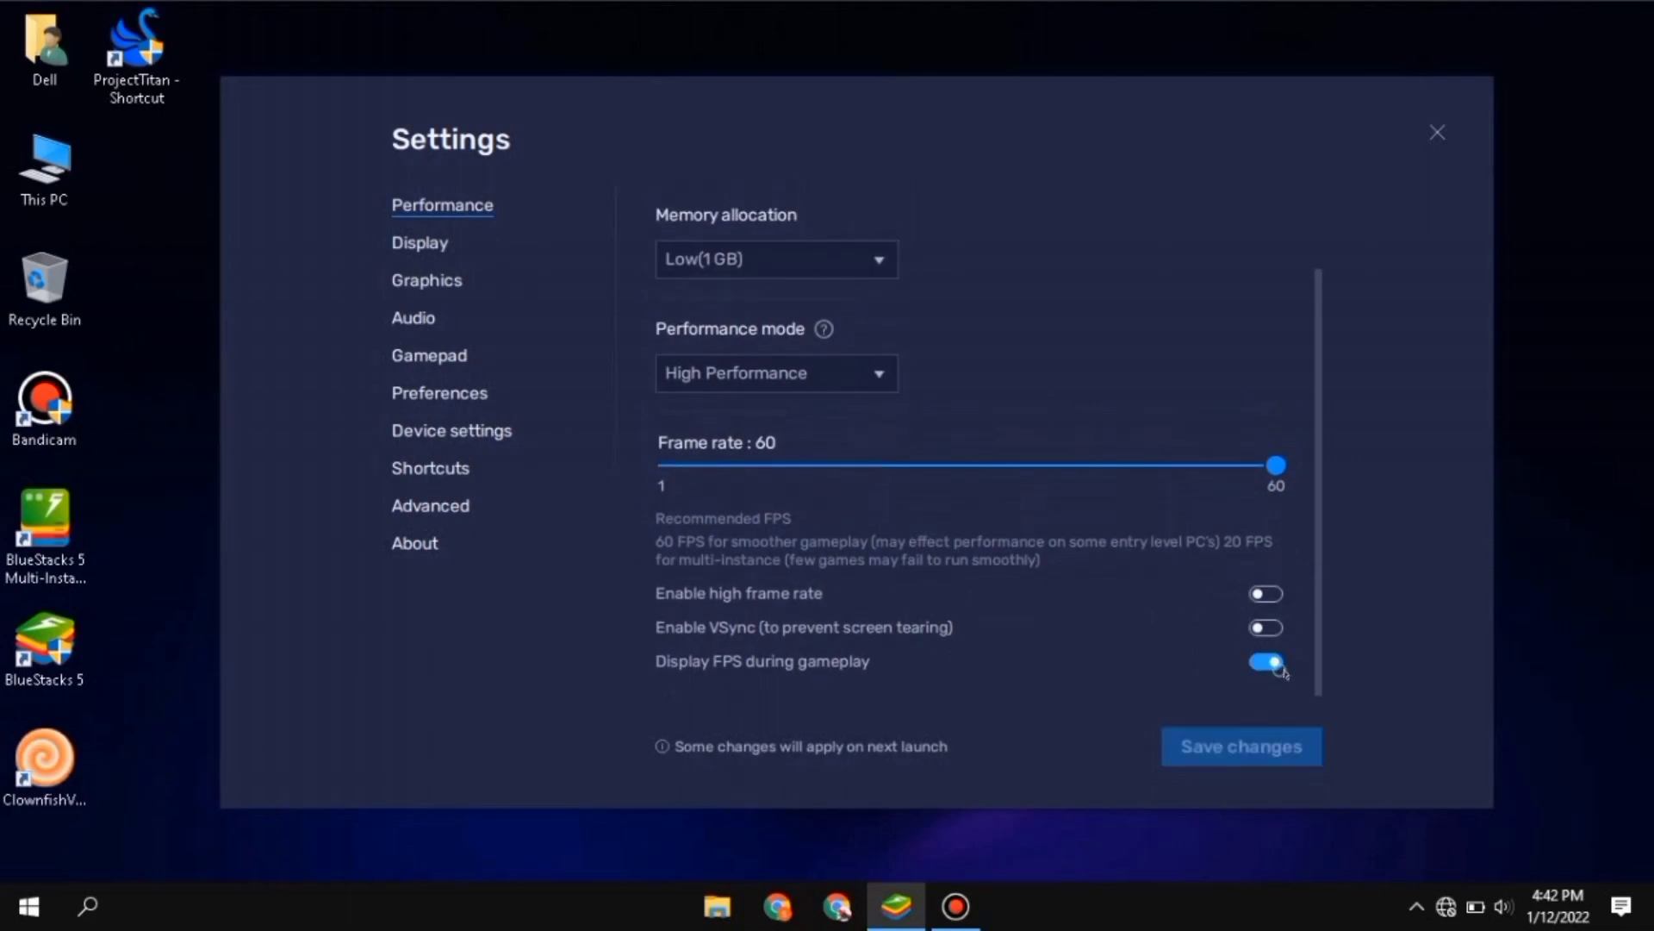
Check the display resolution, custom pixel density and cursor style, plus the graphics engine and renderer options
click(431, 240)
click(780, 491)
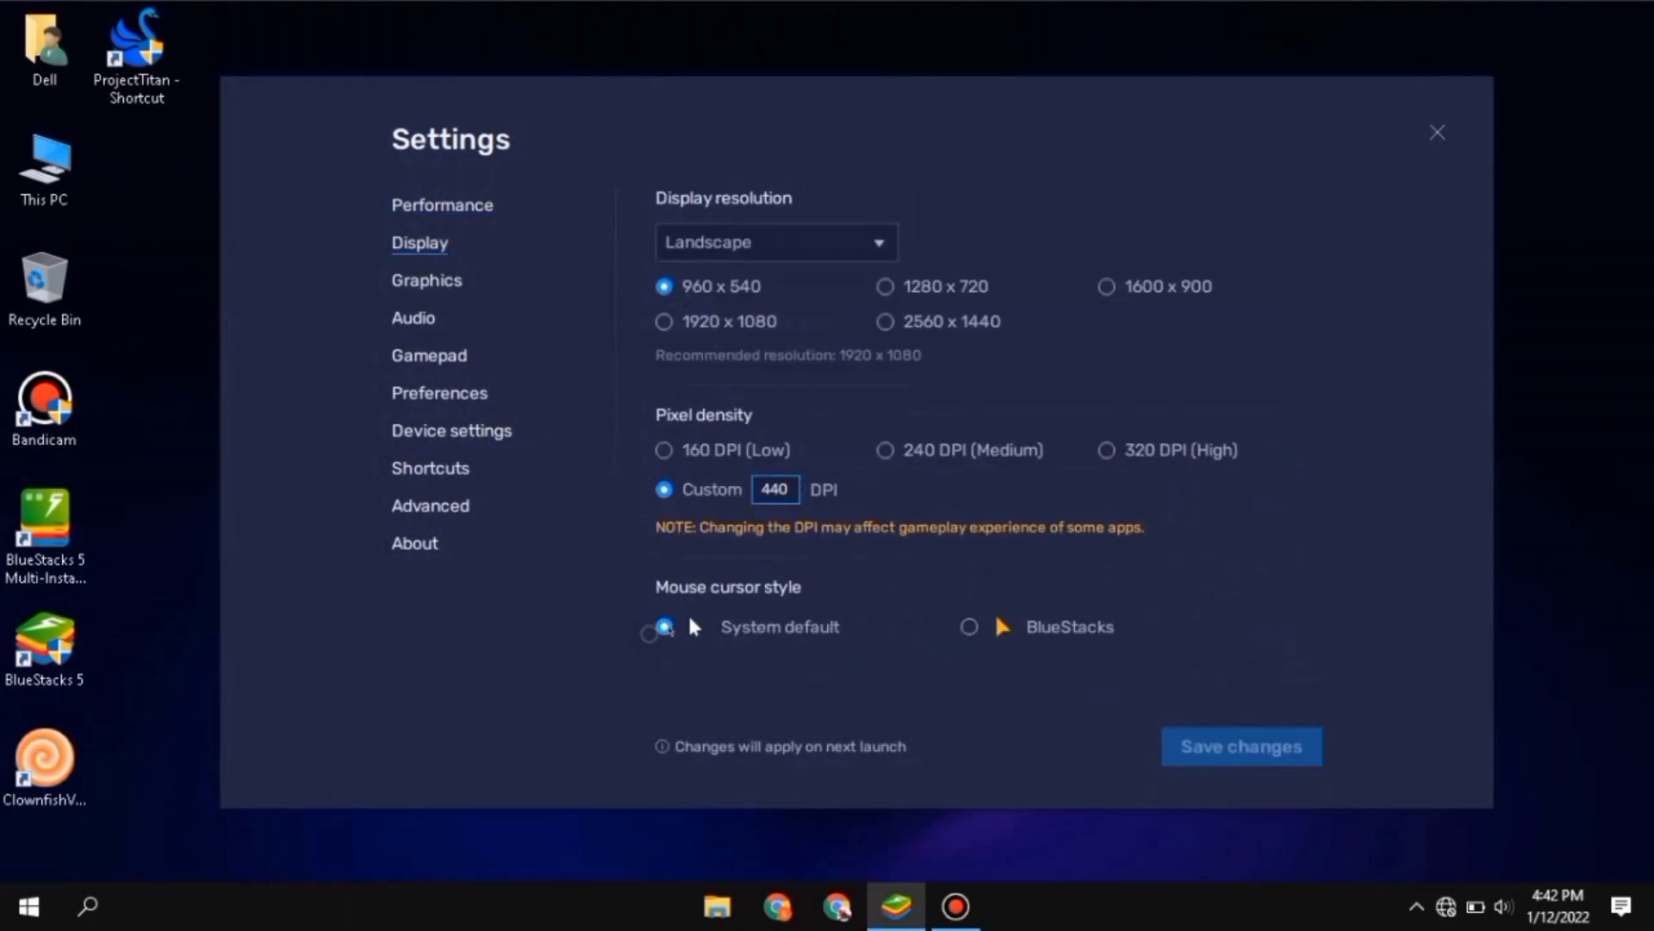
click(421, 282)
scroll(830, 417, down, 1)
scroll(986, 462, up, 1)
scroll(992, 530, down, 1)
scroll(992, 530, up, 1)
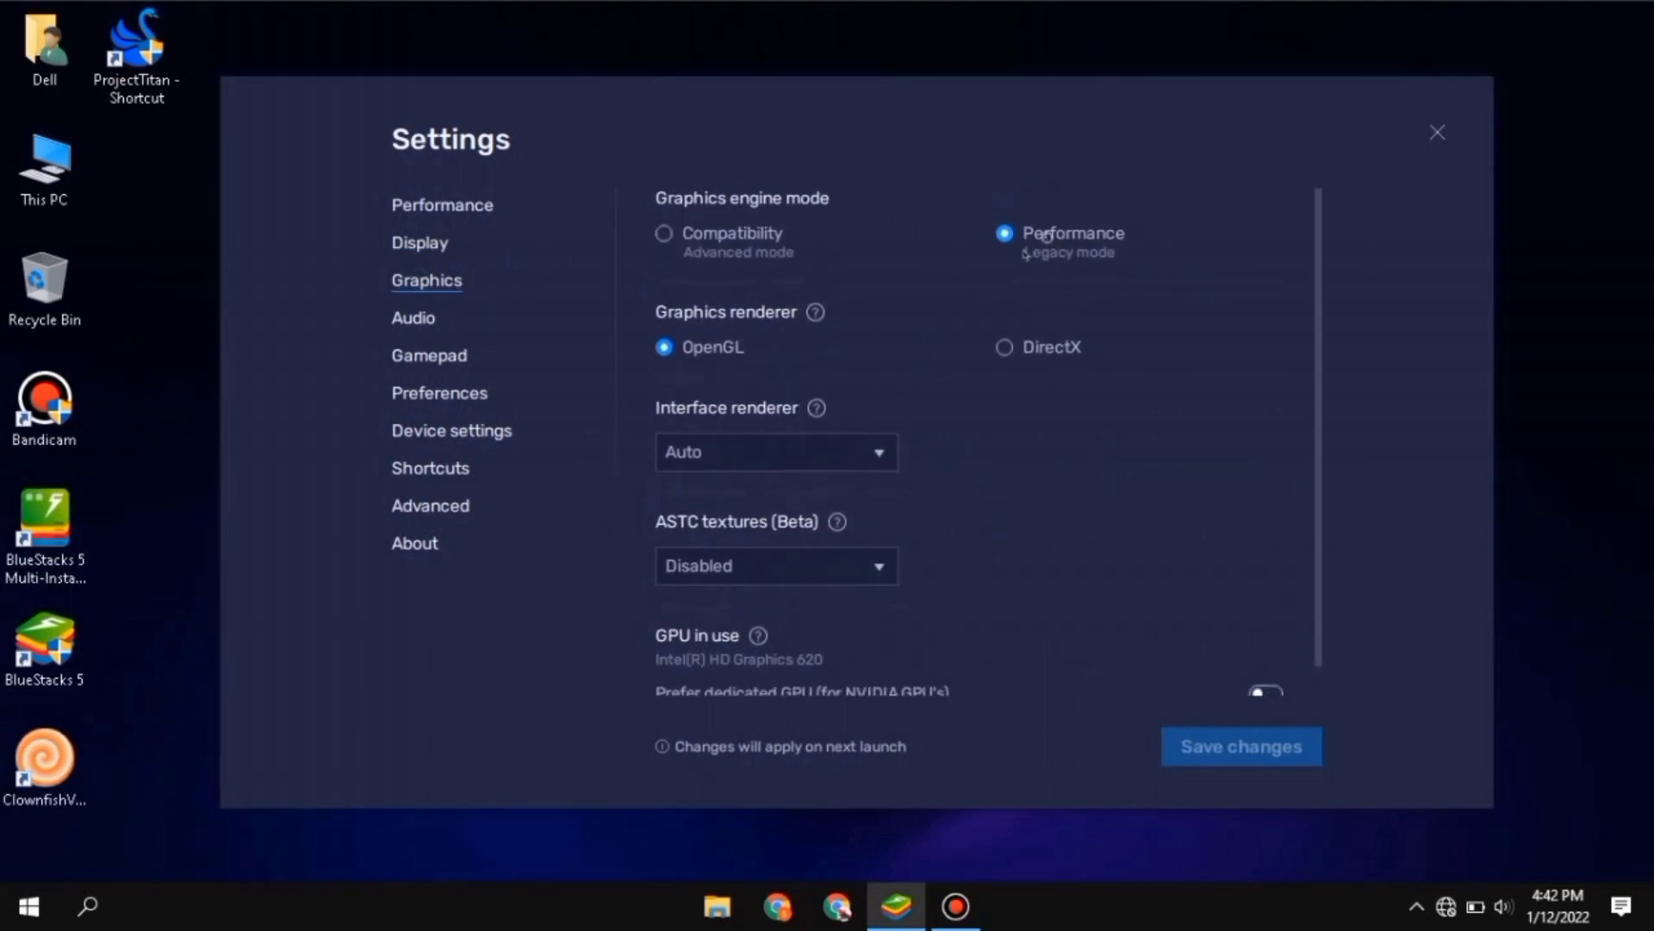
scroll(991, 569, down, 1)
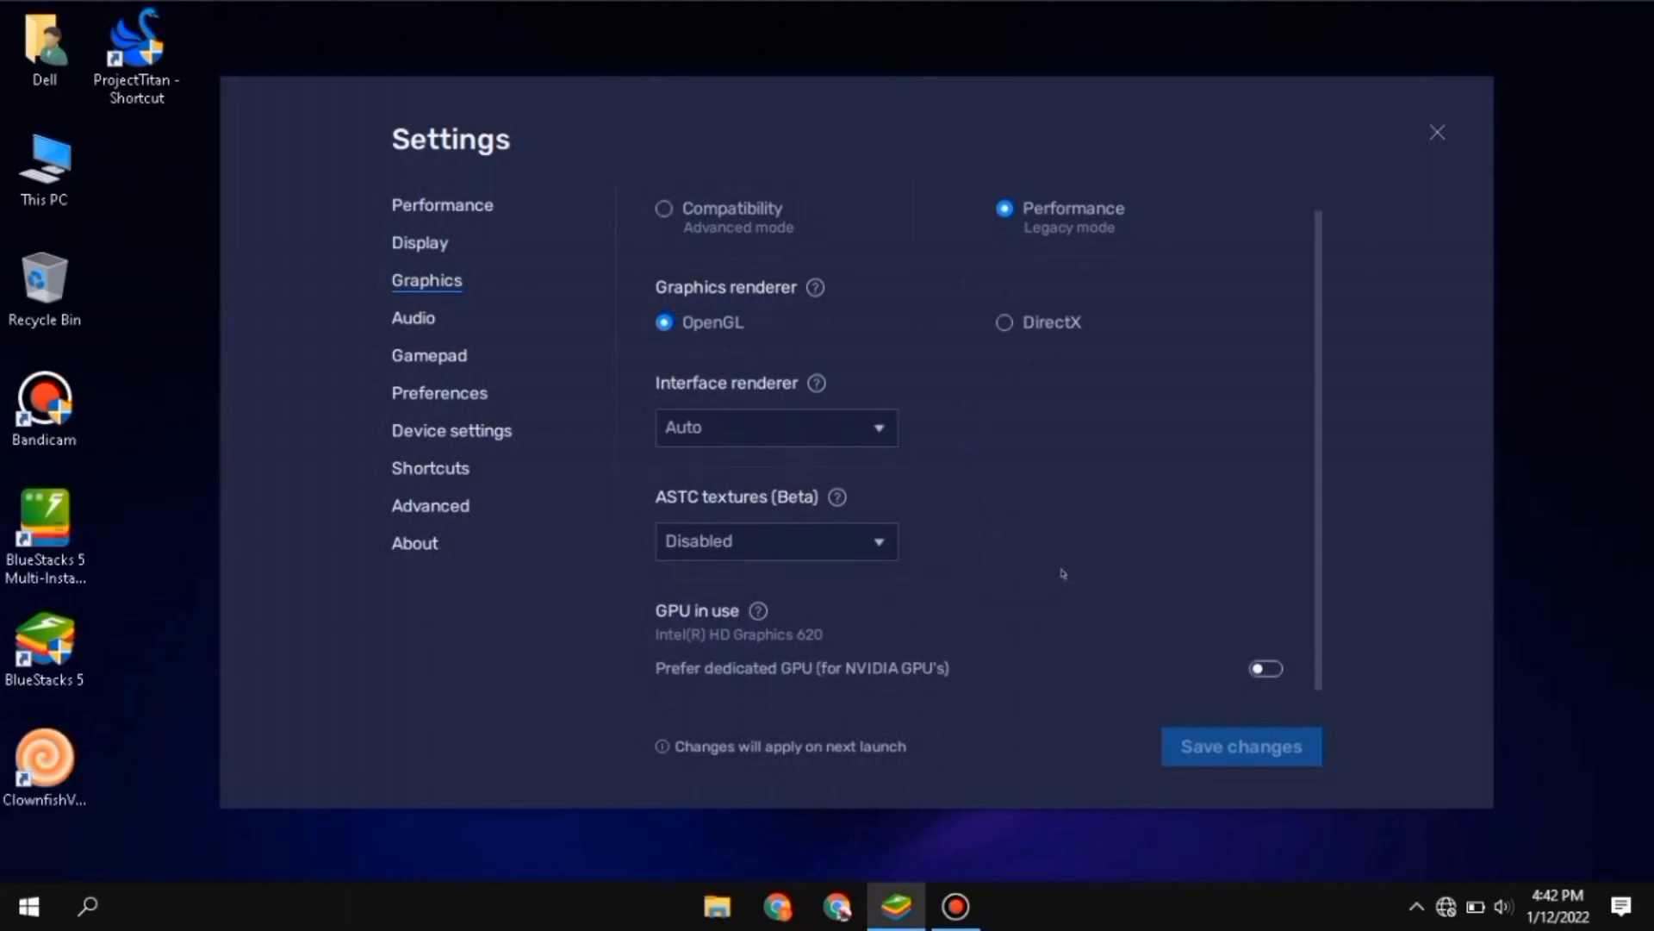
Look through the audio, preferences, device, shortcut, advanced and about settings, close them and minimize BlueStacks
click(415, 319)
click(454, 384)
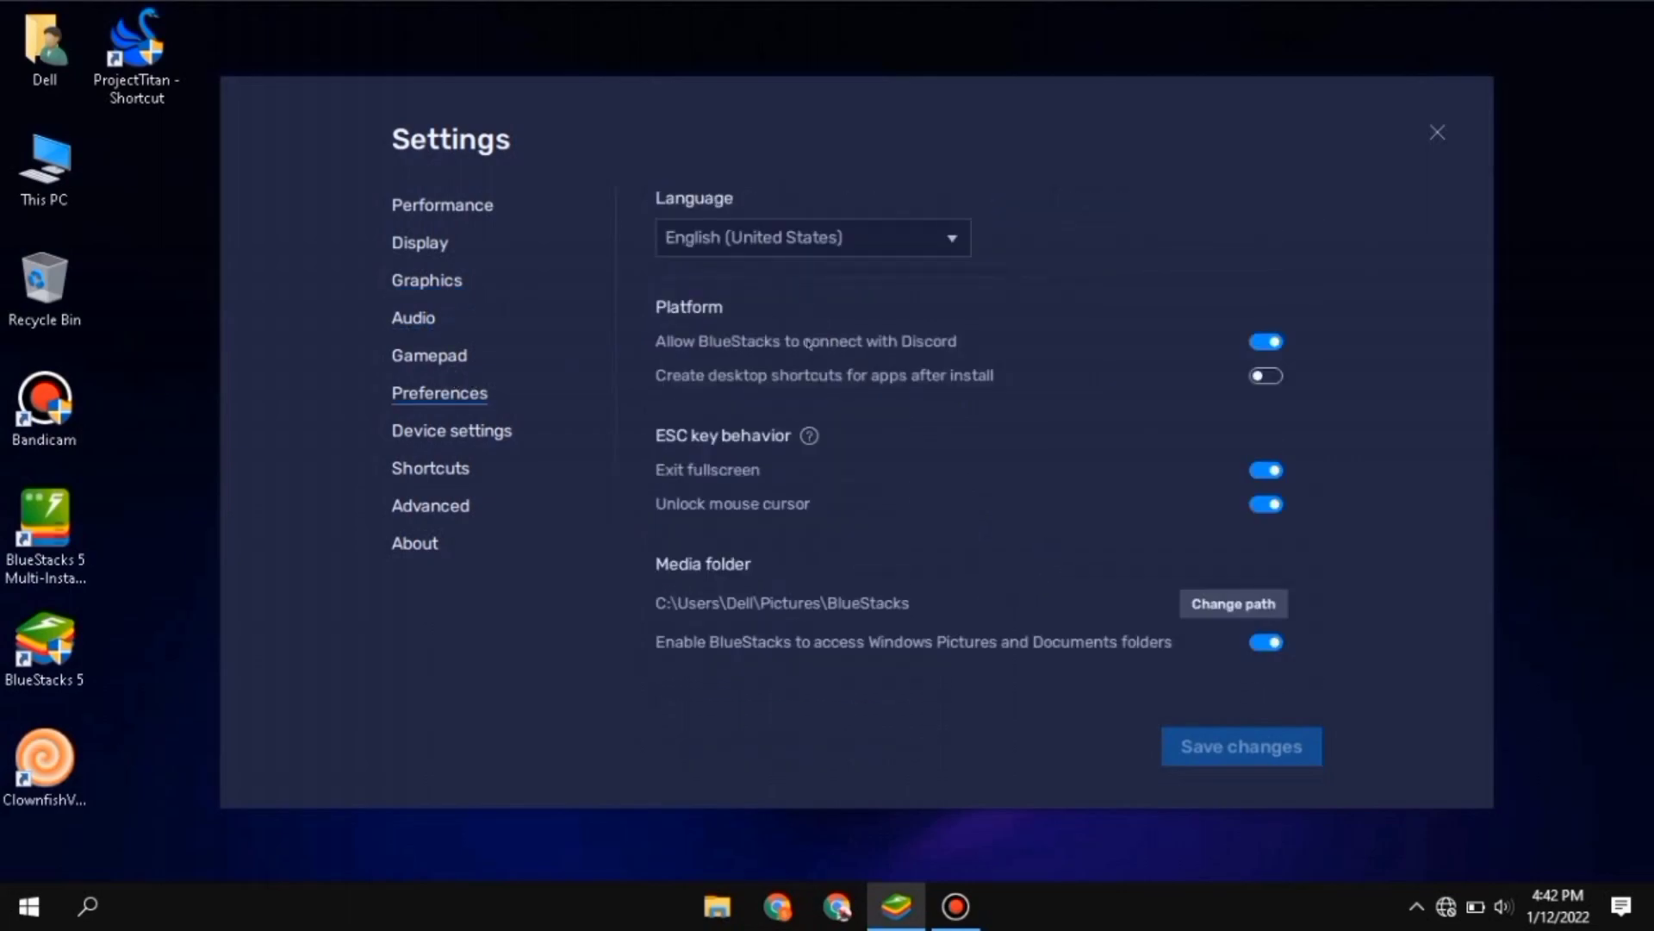
click(457, 435)
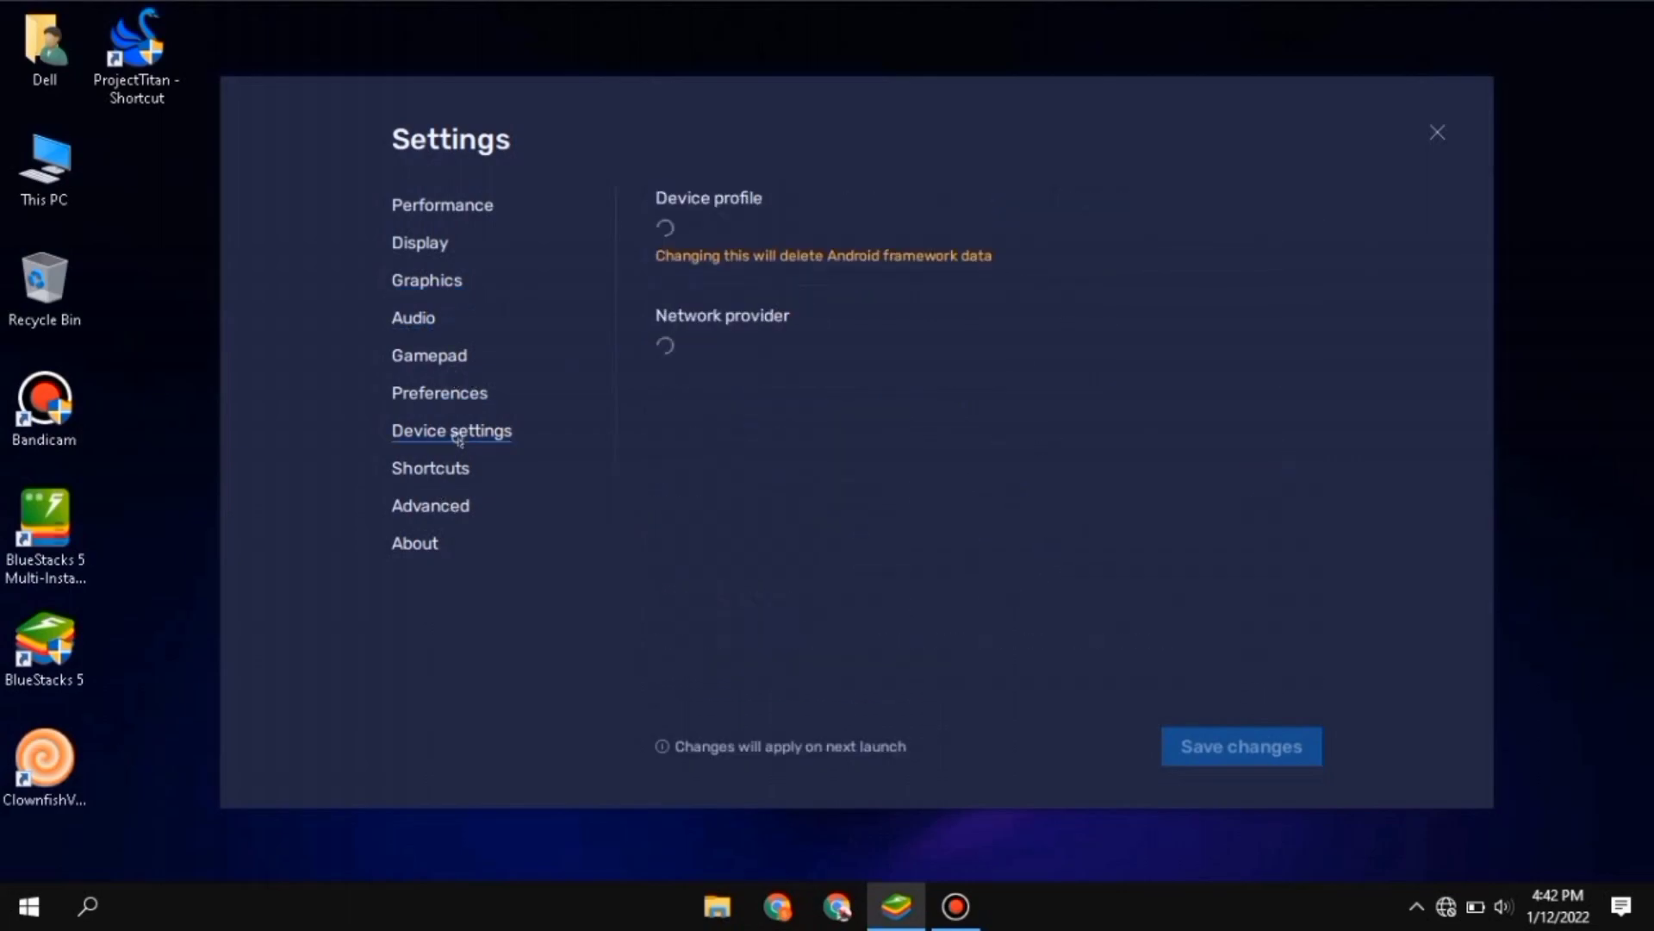
click(476, 473)
click(458, 507)
click(437, 545)
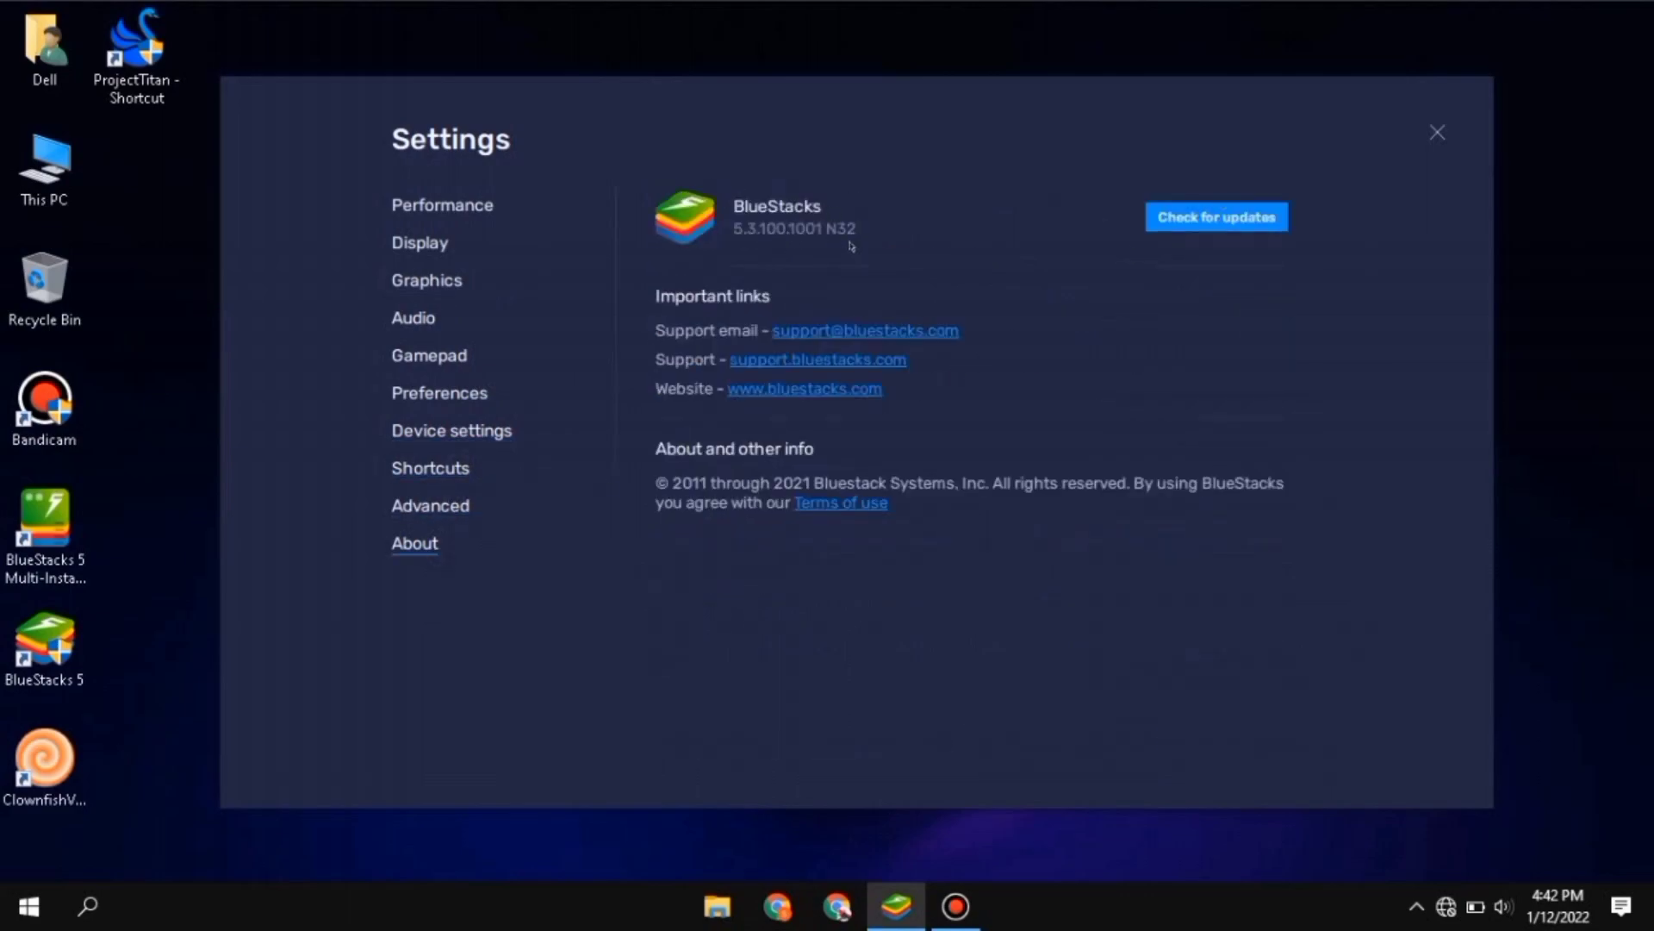
click(1437, 132)
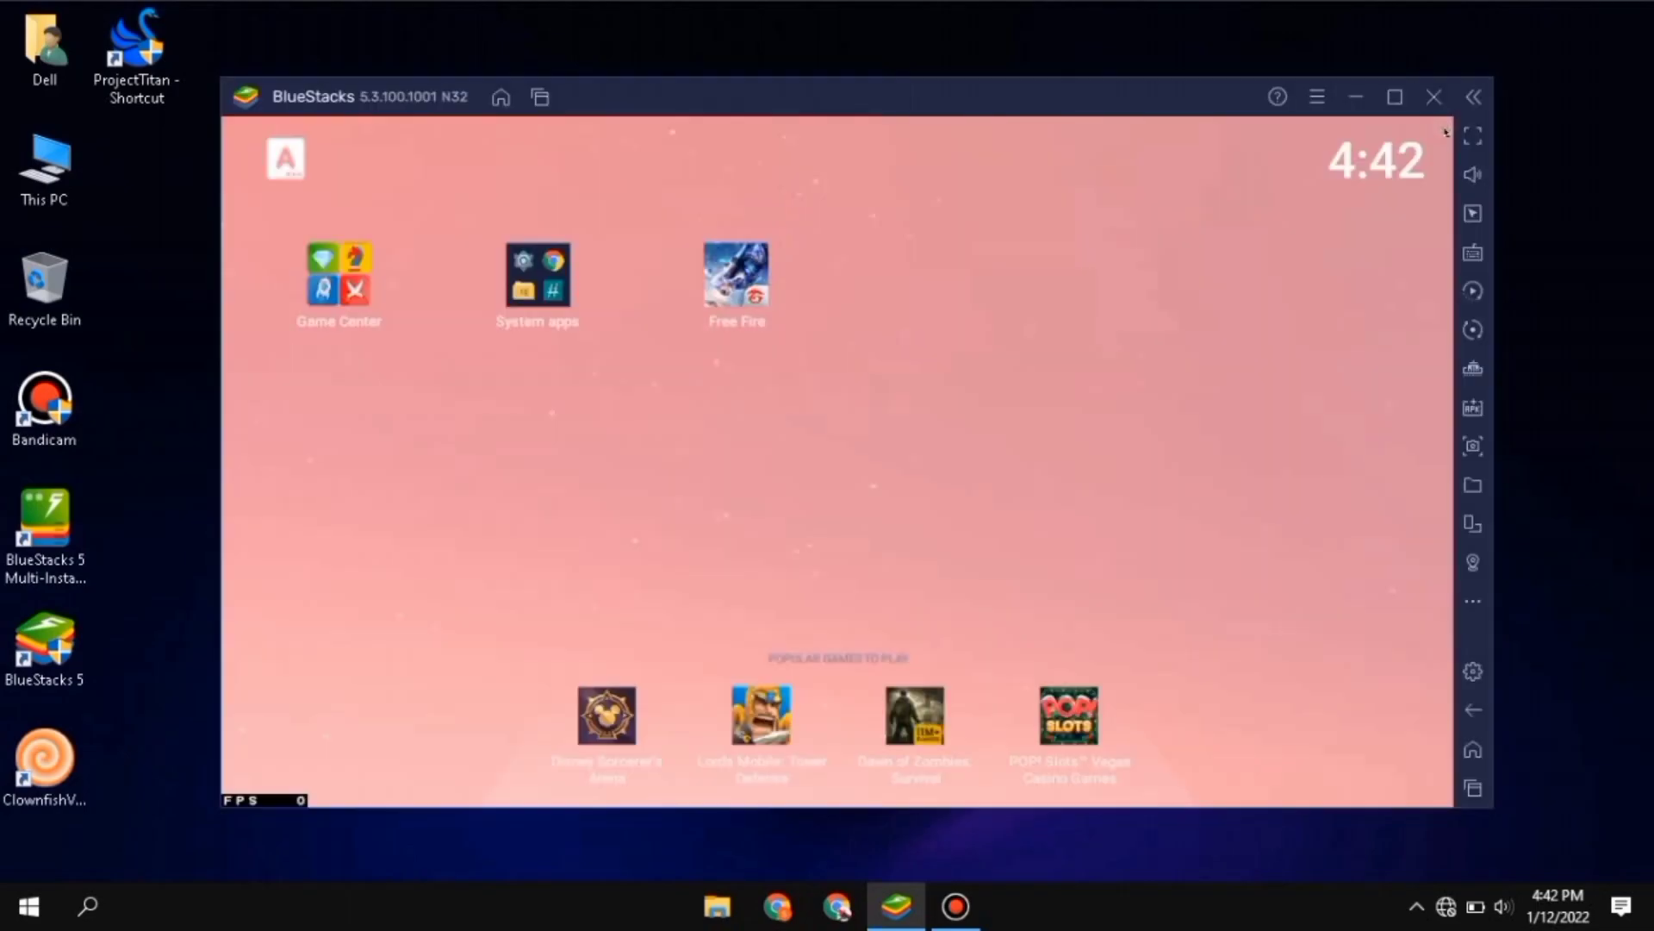
click(1351, 101)
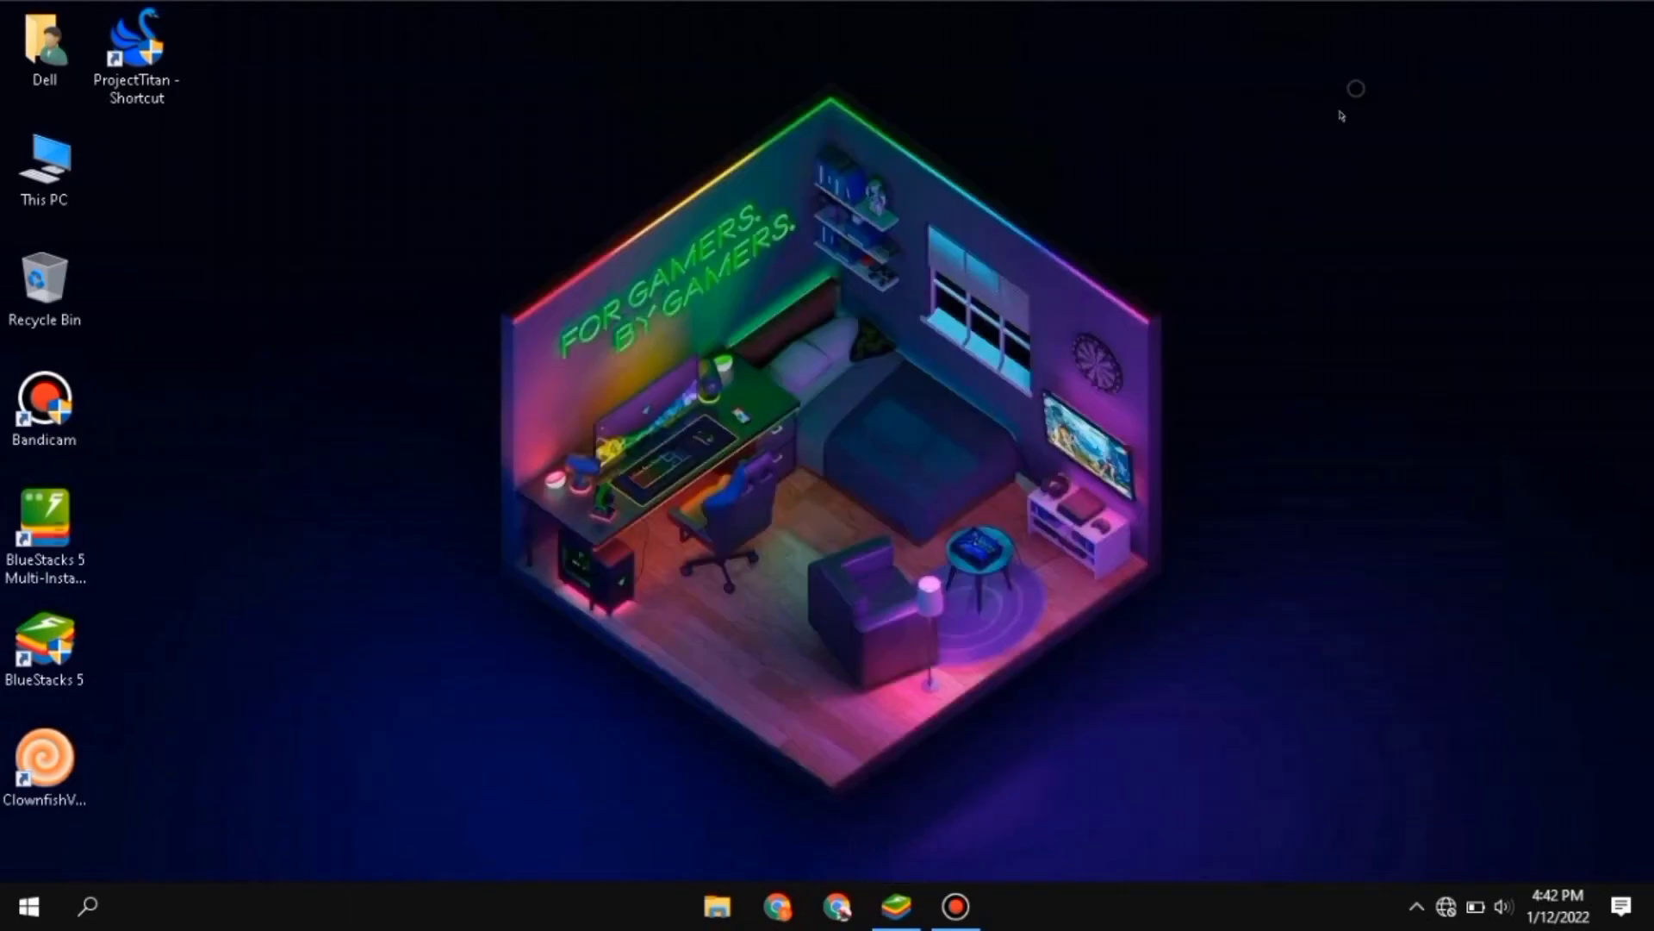
Open the Windows display settings and choose 1366 × 768 as the display resolution
right_click(1338, 110)
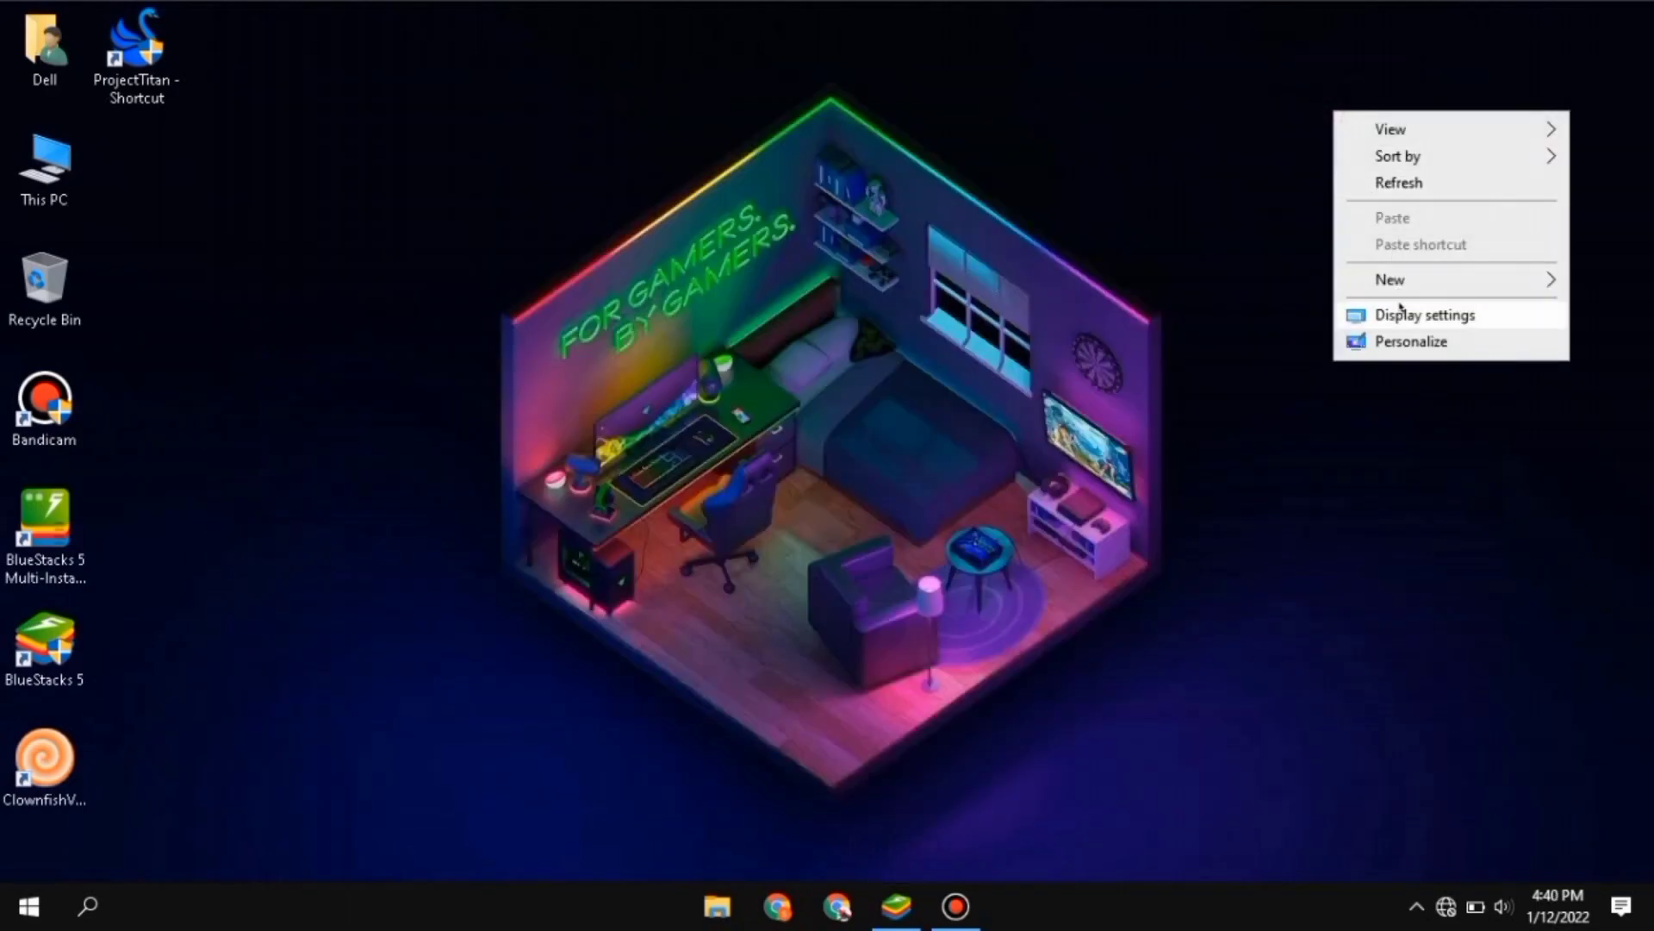
click(1400, 317)
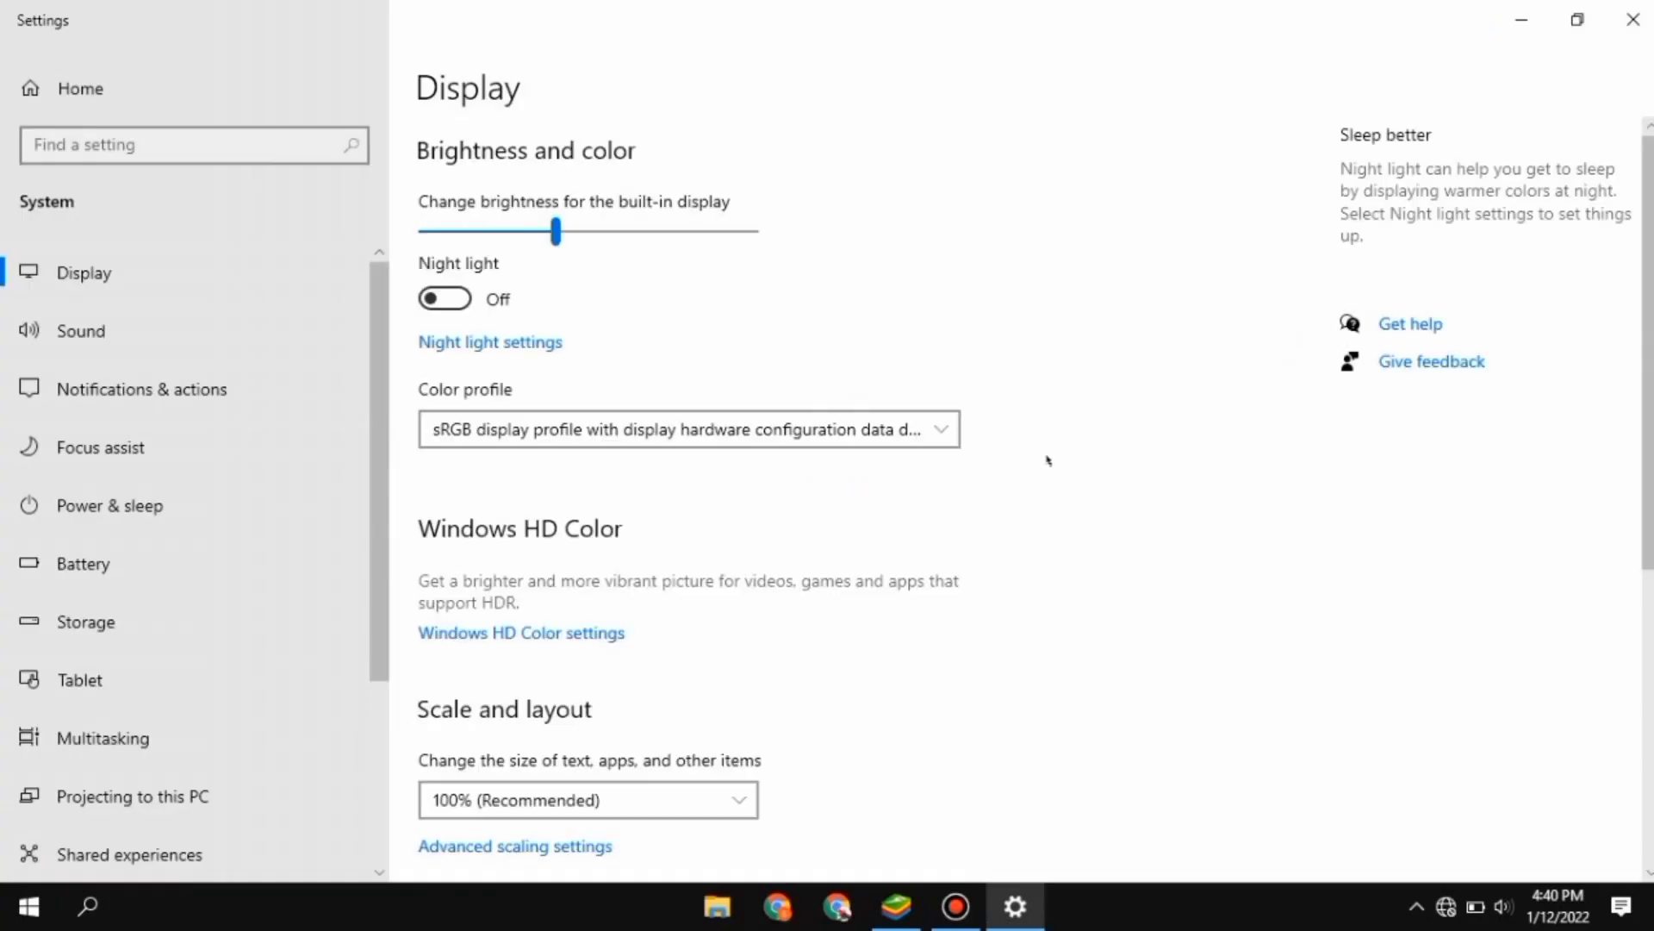
scroll(1034, 517, down, 4)
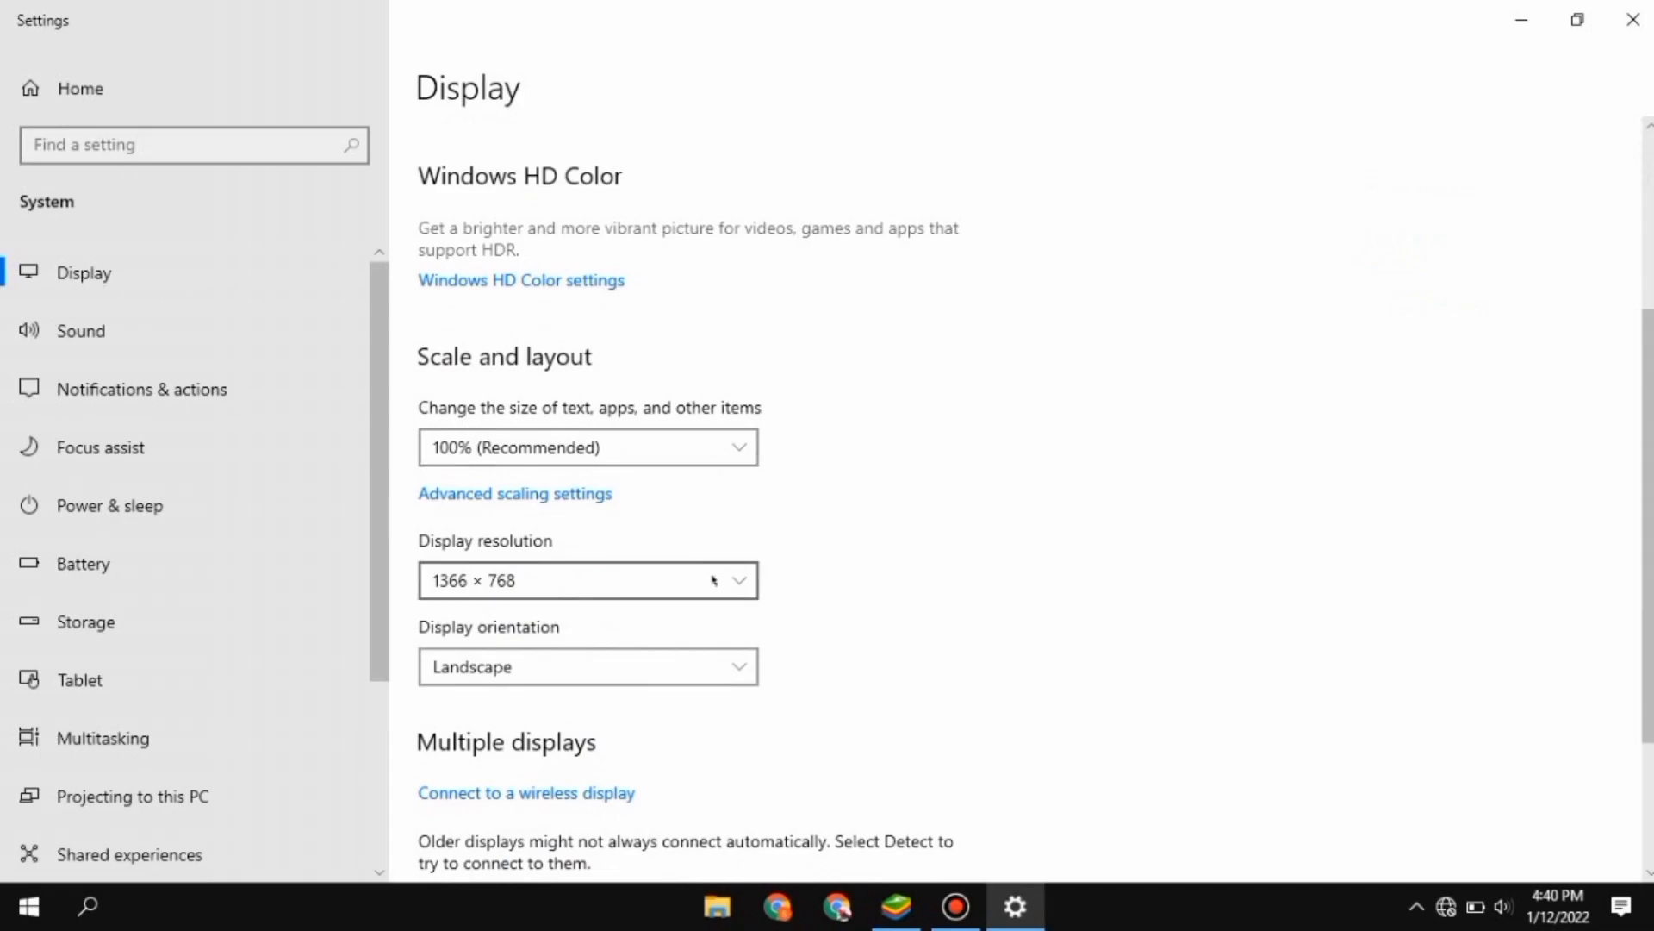
click(714, 580)
scroll(681, 543, up, 2)
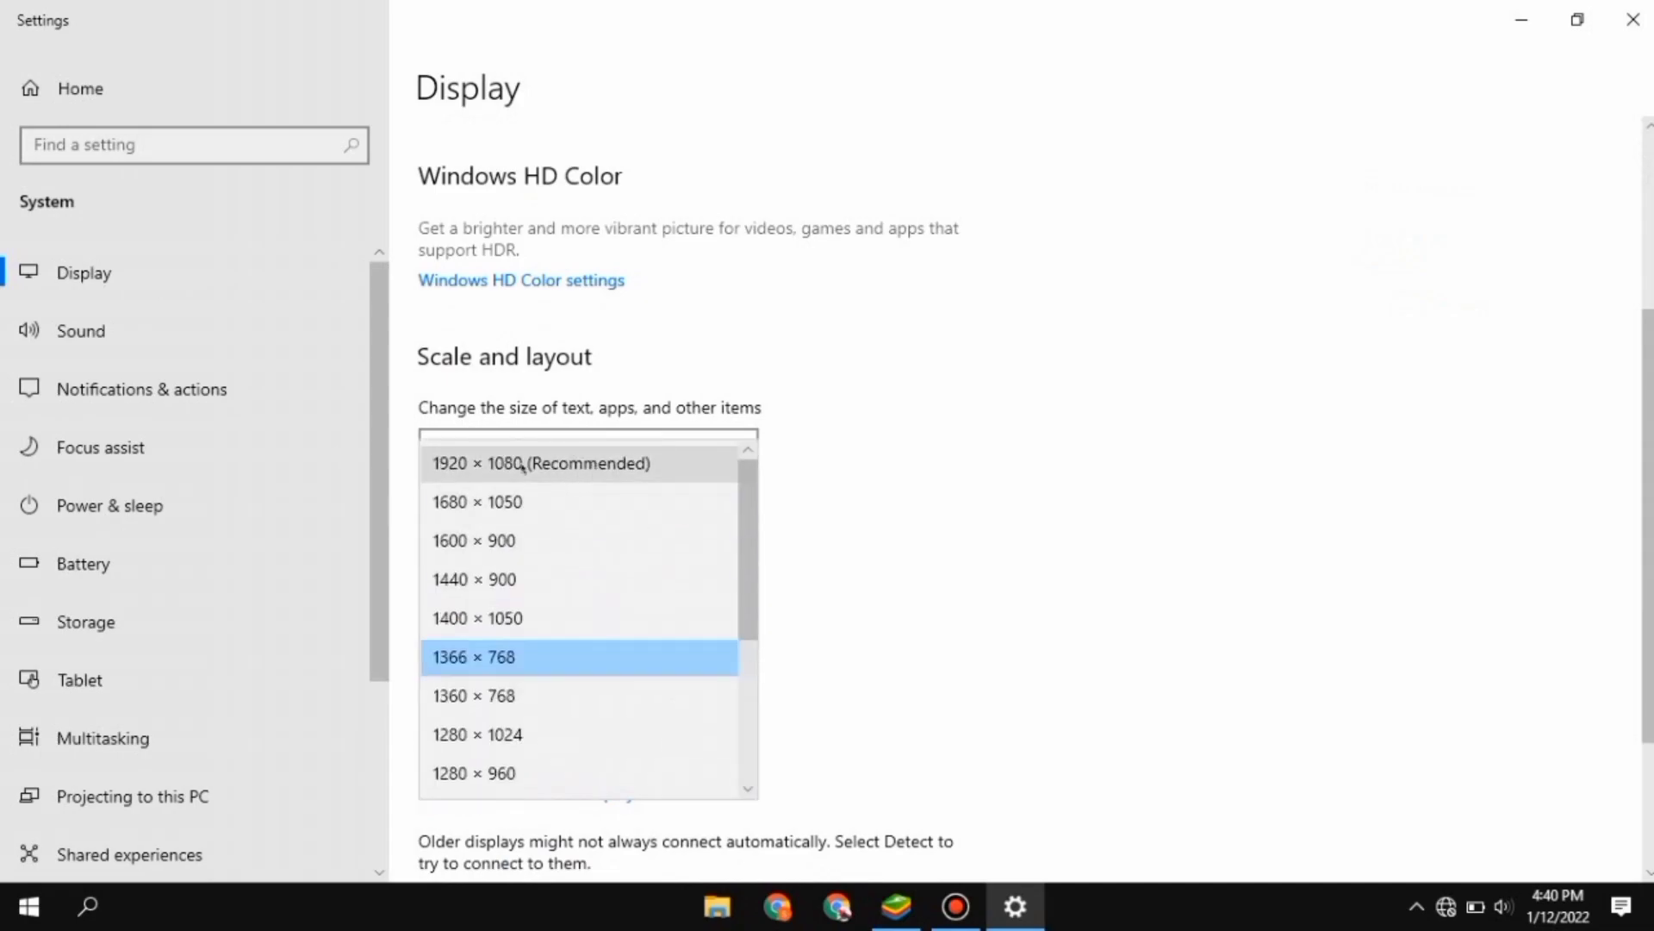
click(512, 656)
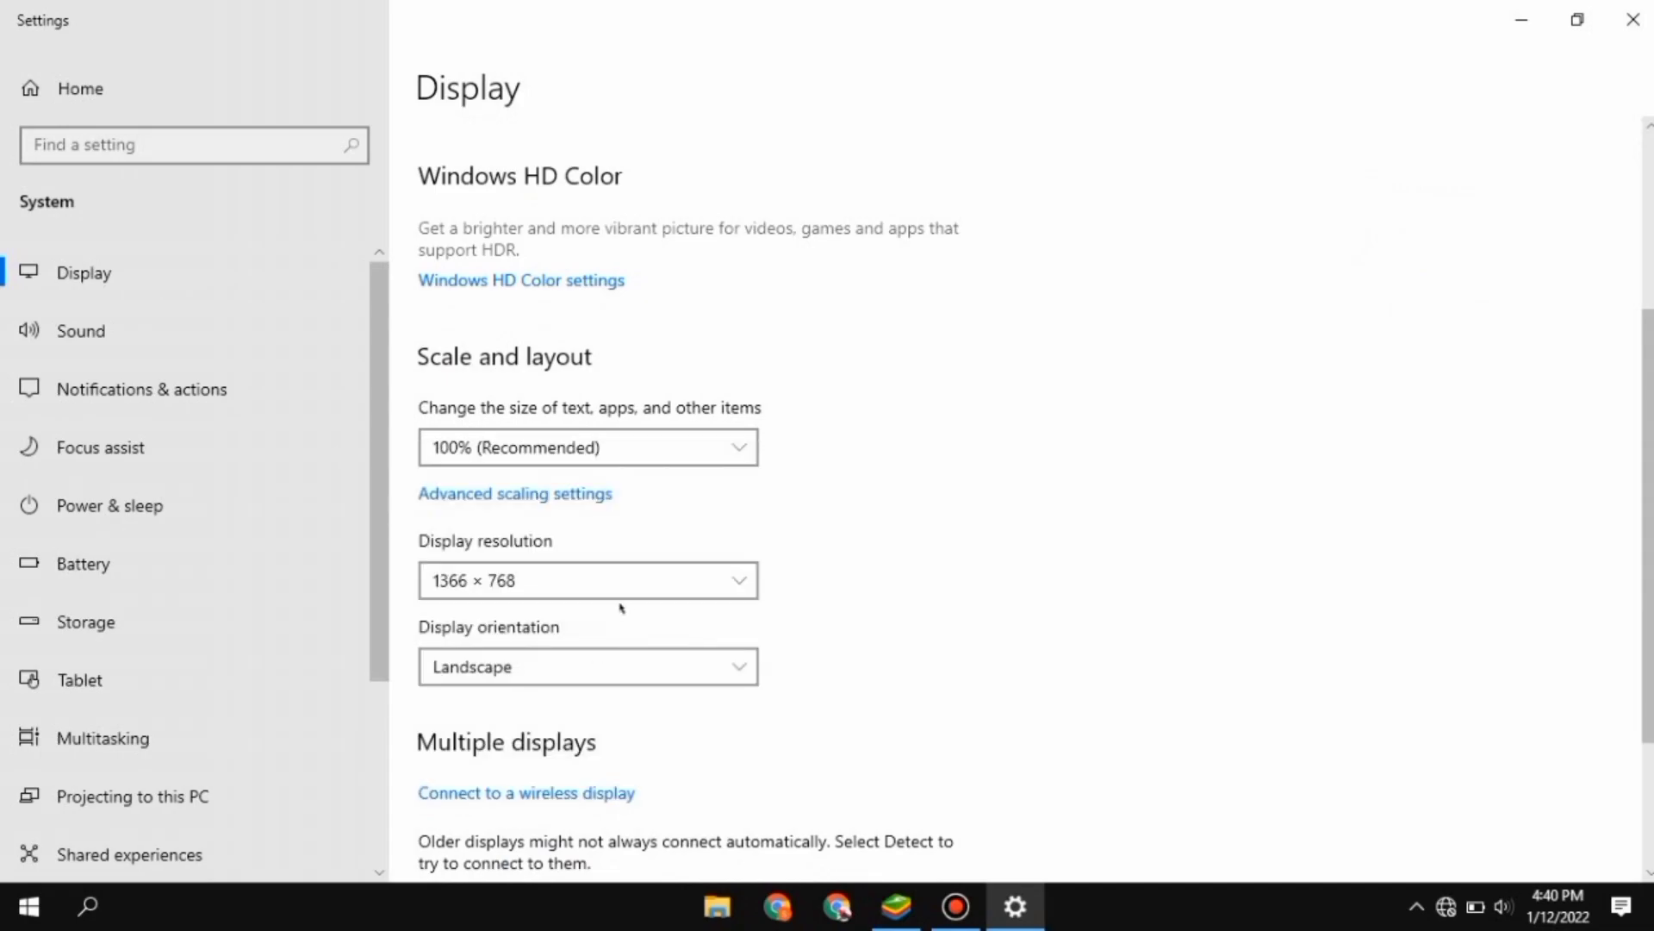
scroll(675, 613, down, 3)
scroll(1296, 222, up, 8)
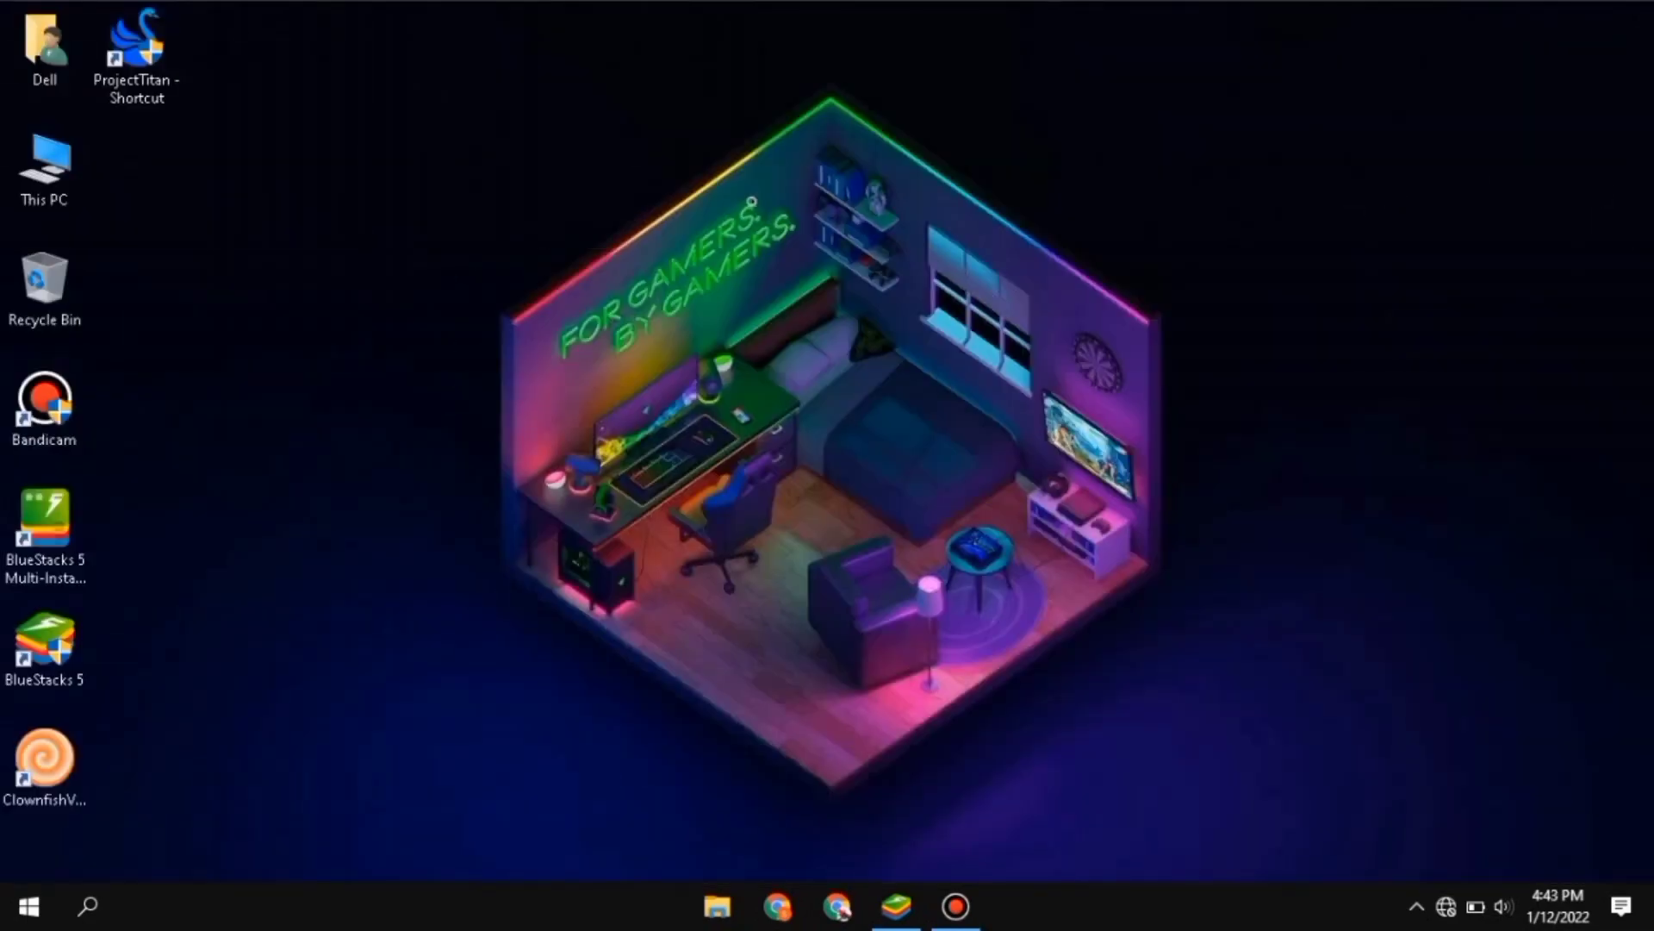
Refresh the desktop and open the advanced system settings from the properties of This PC
right_click(750, 198)
click(778, 259)
right_click(57, 165)
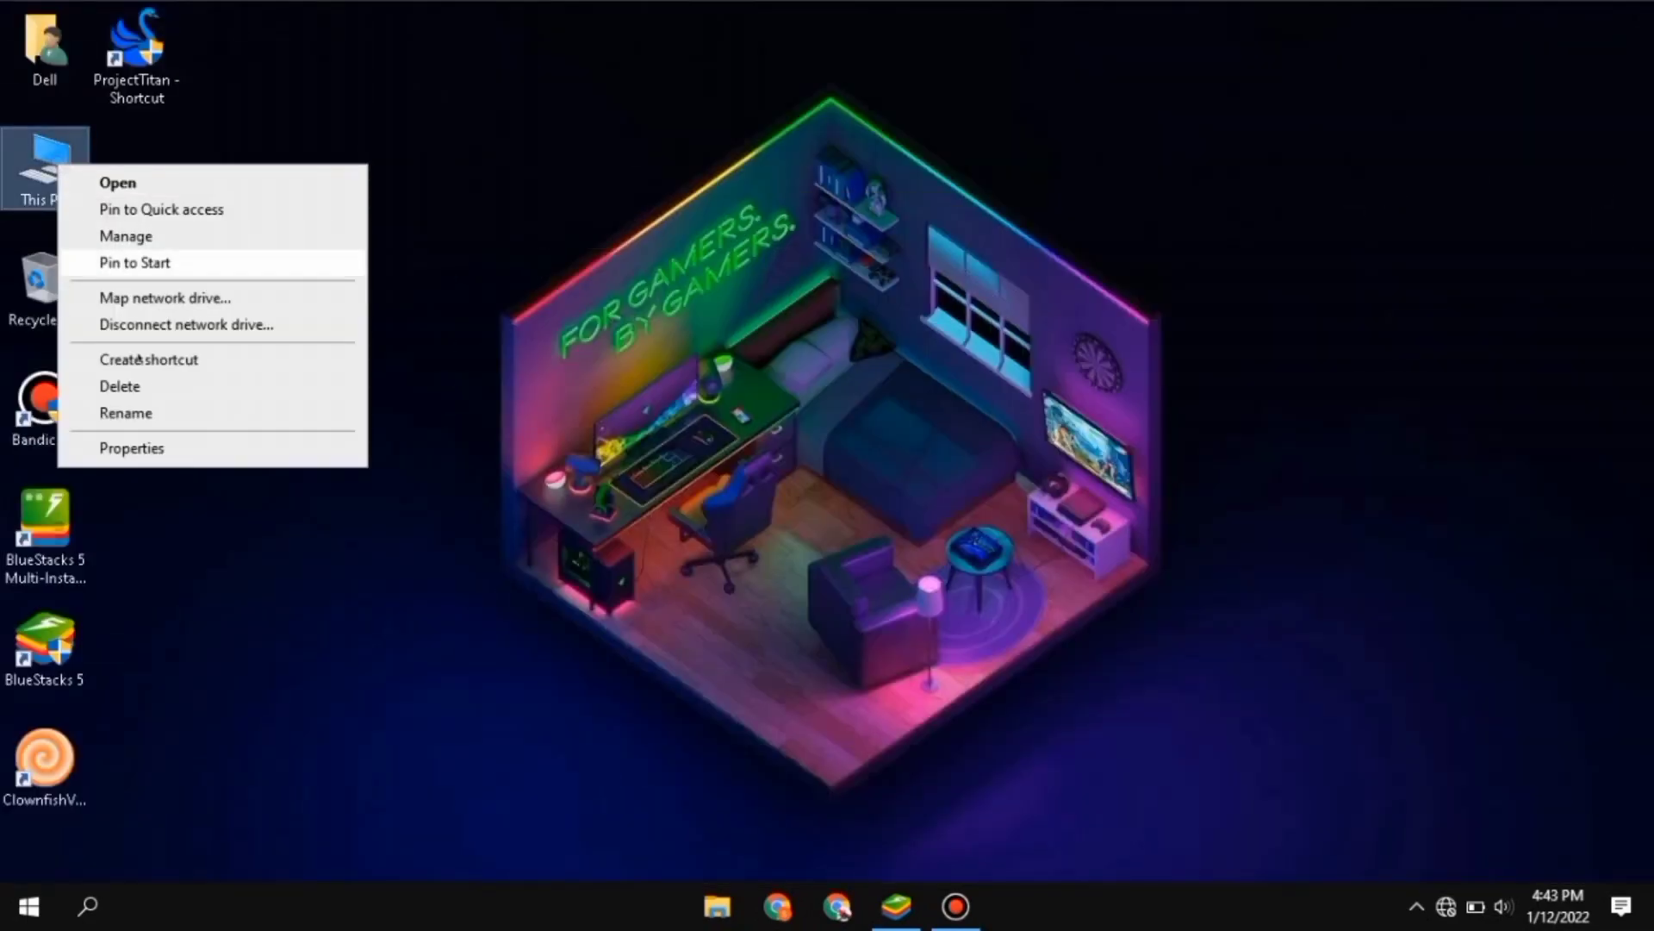
click(158, 447)
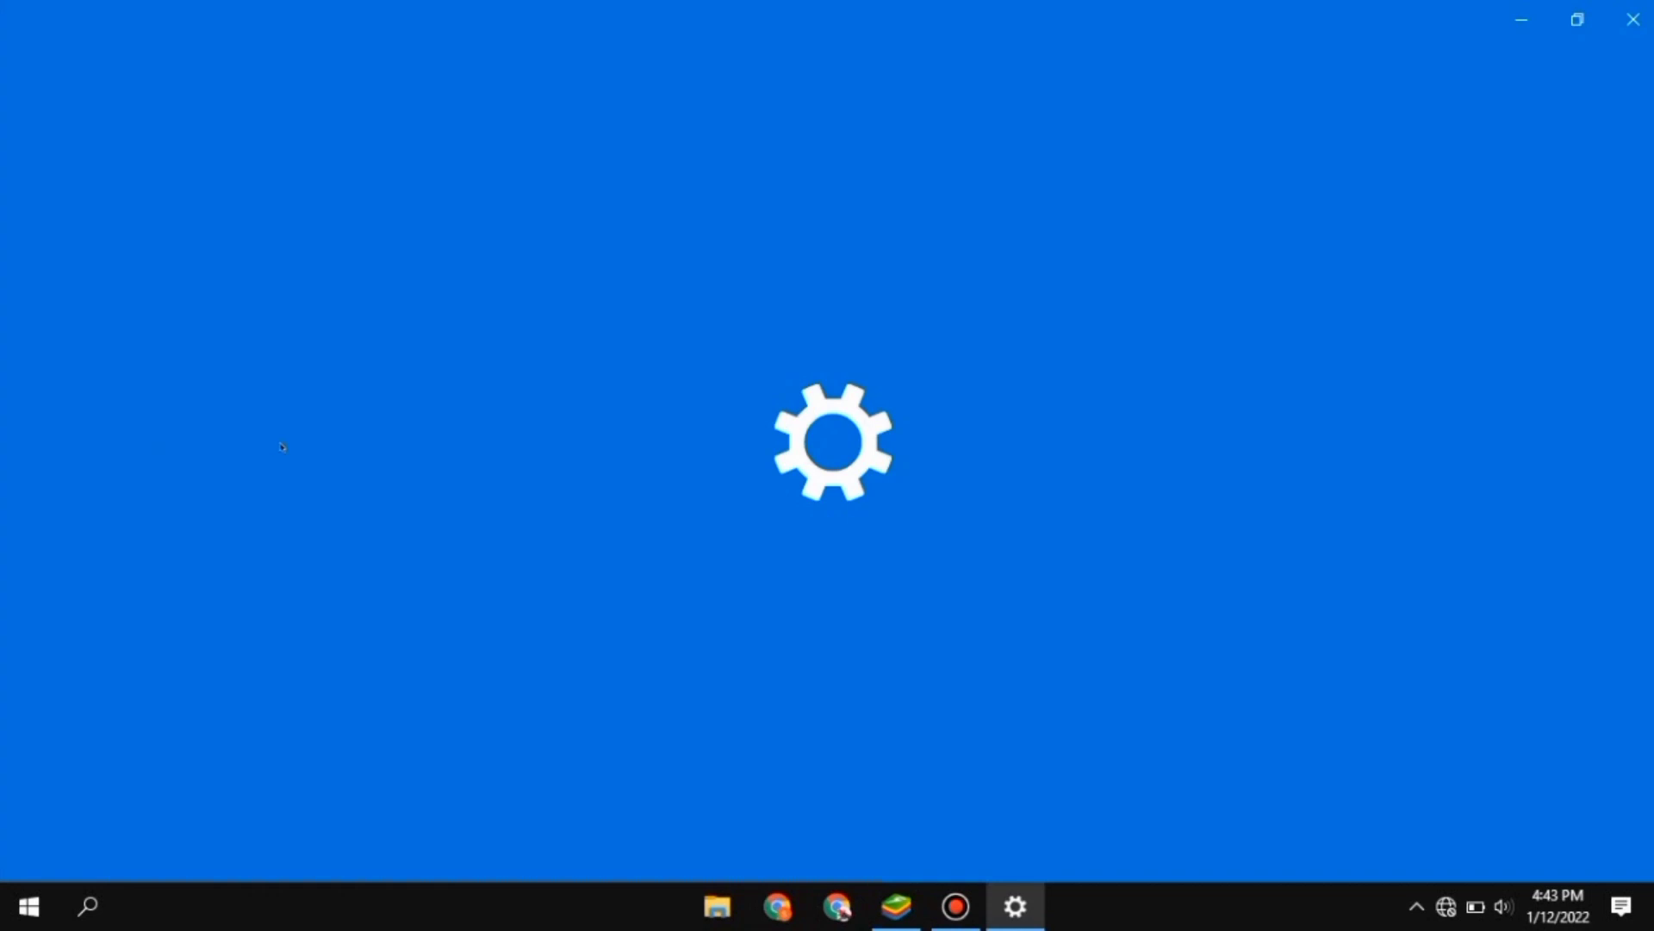
scroll(628, 491, down, 3)
scroll(1218, 560, up, 4)
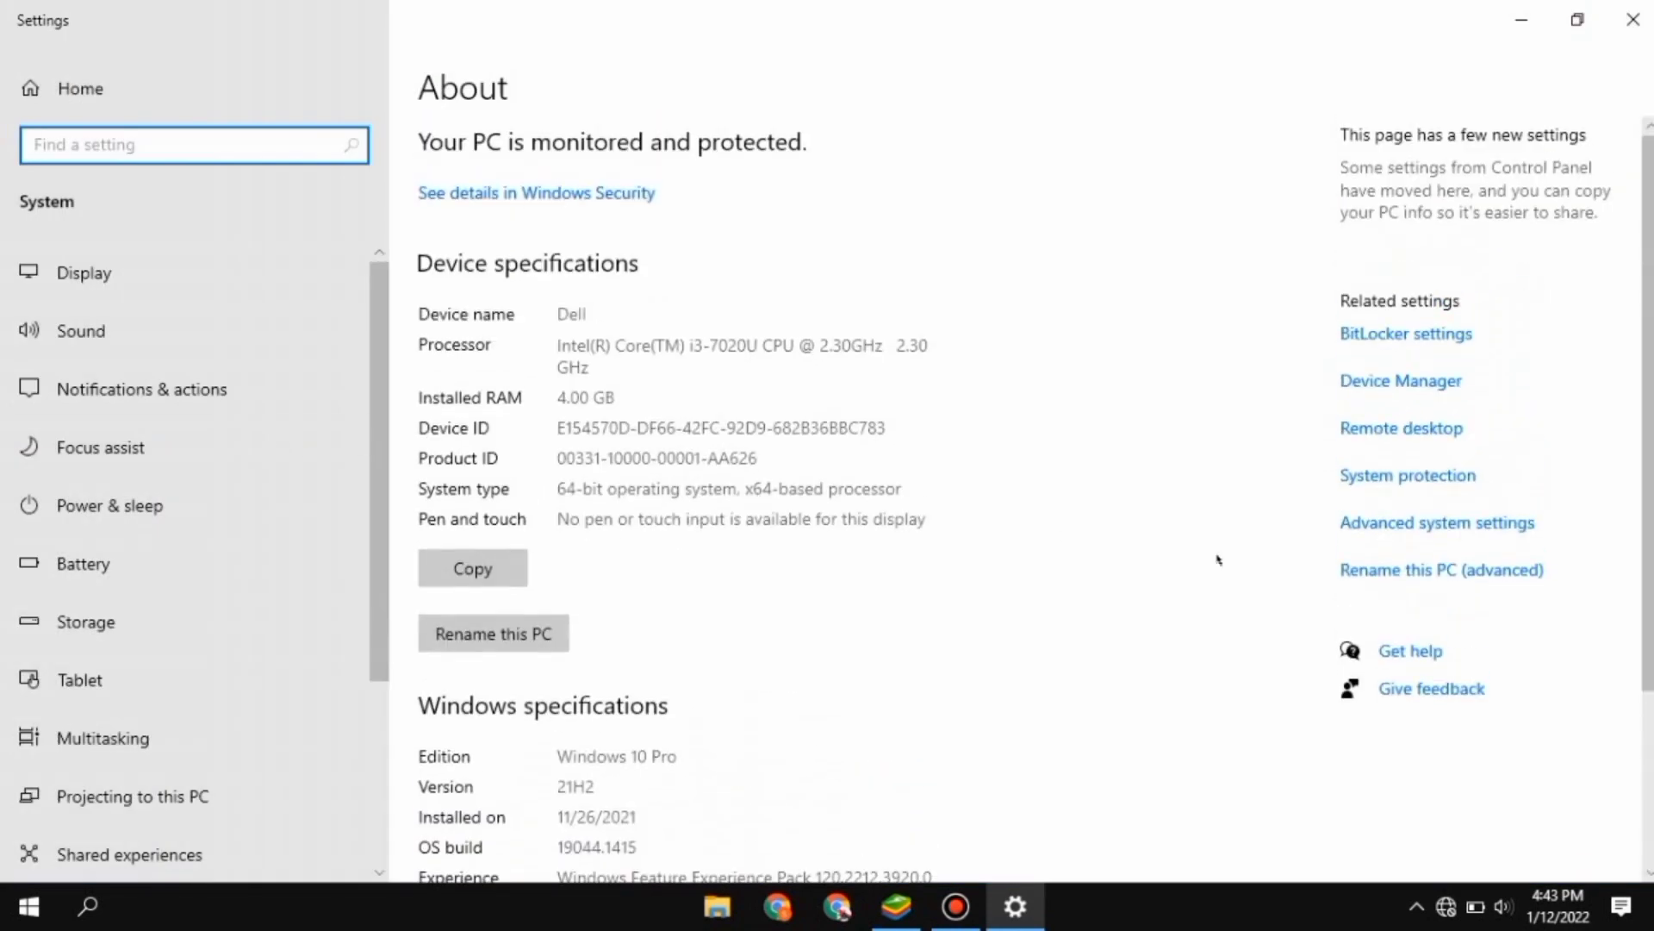
click(1401, 522)
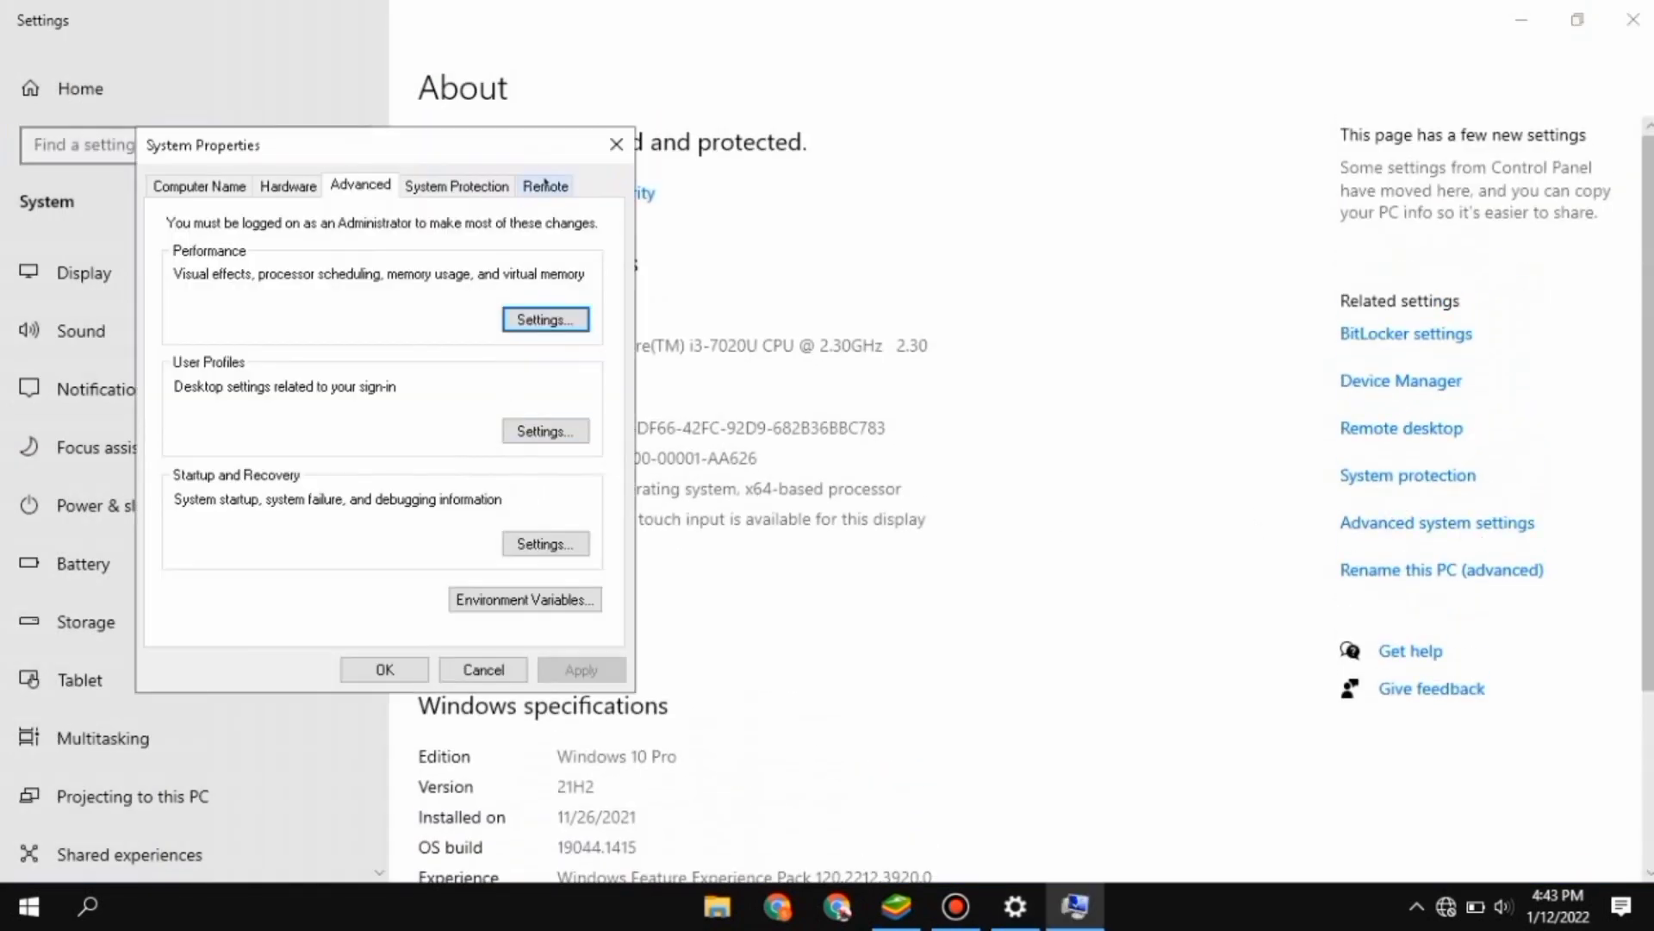
drag(525, 146, 940, 128)
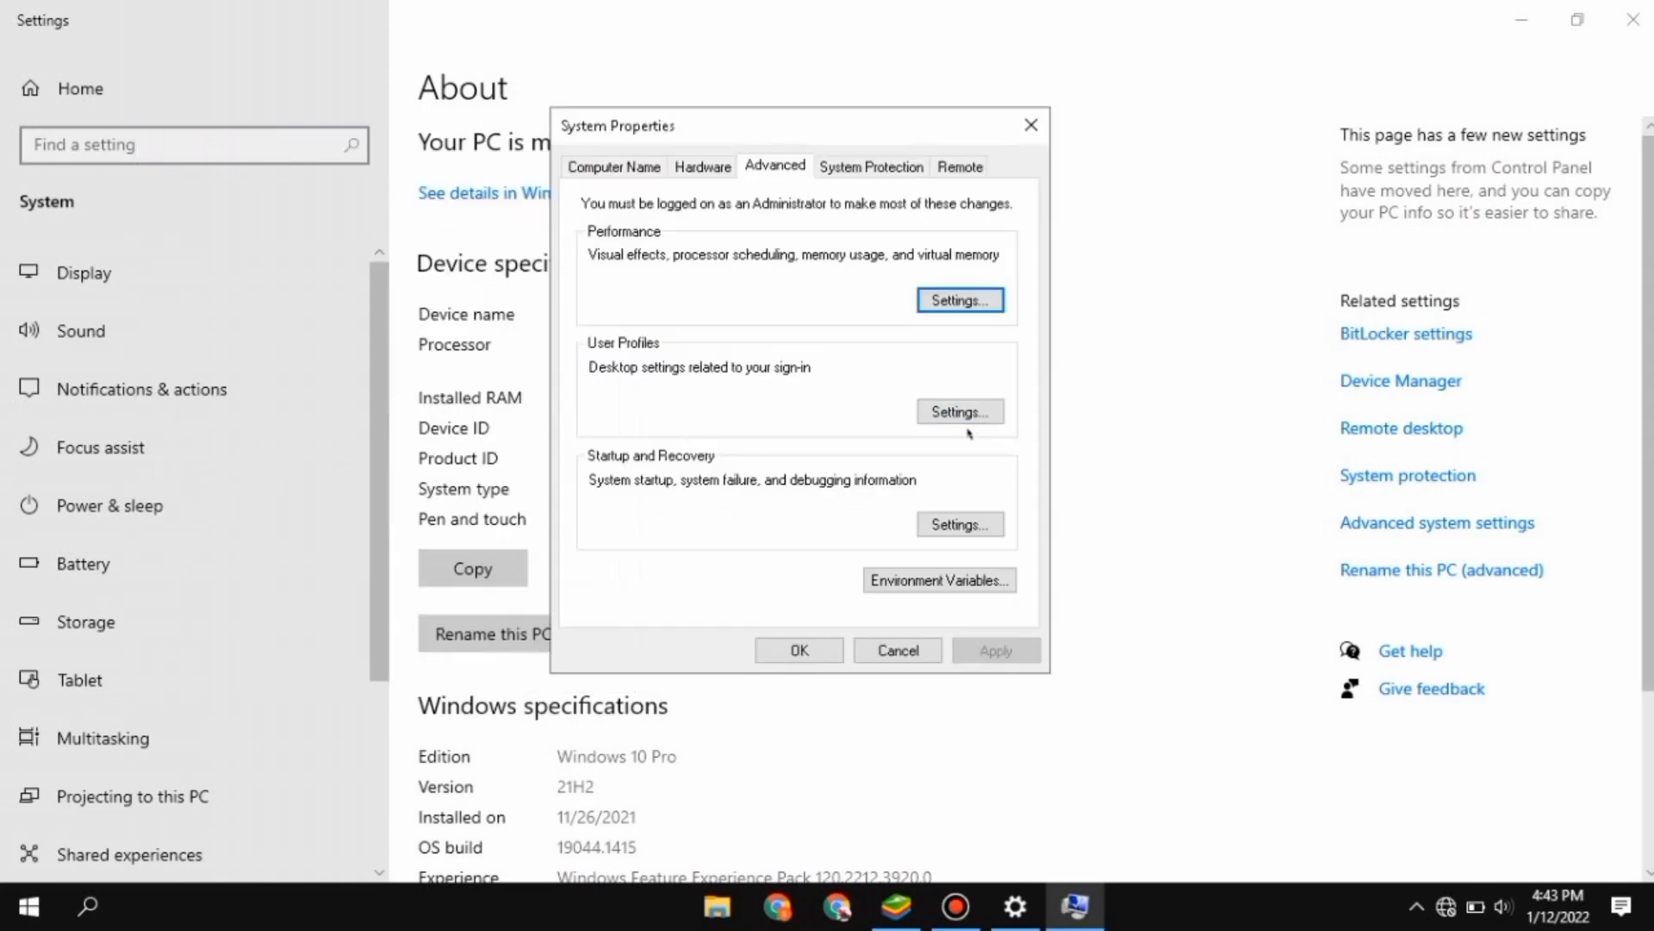
Set the Windows visual effects to Adjust for best performance and apply the performance options
click(944, 300)
drag(822, 154, 717, 85)
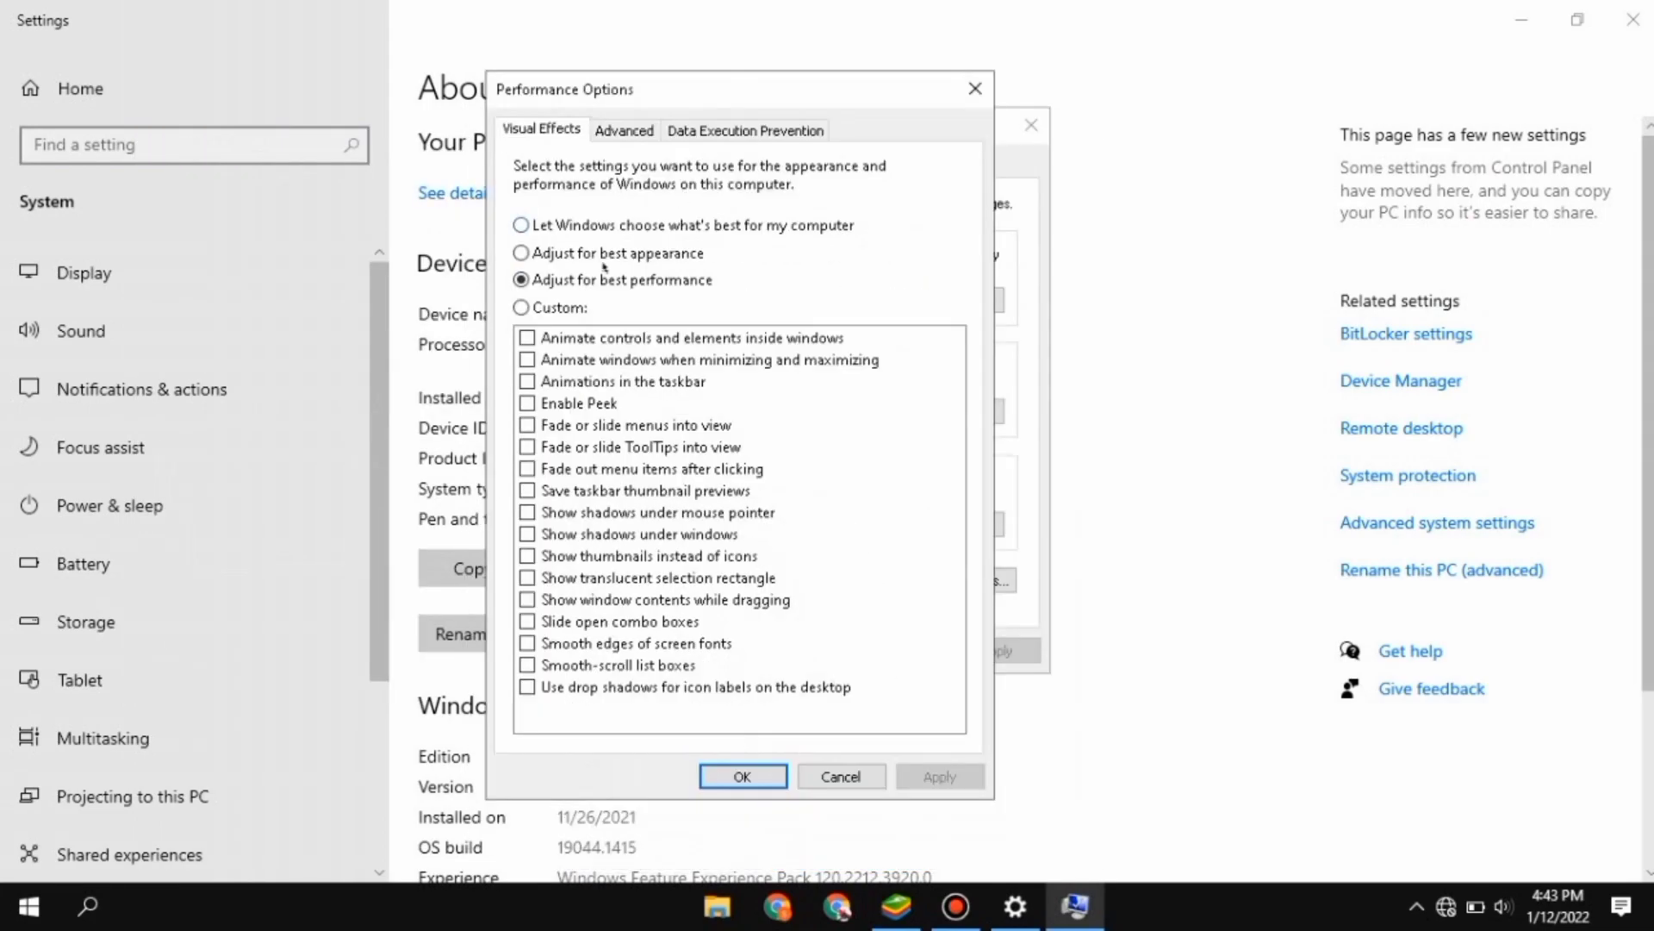
click(522, 226)
click(542, 281)
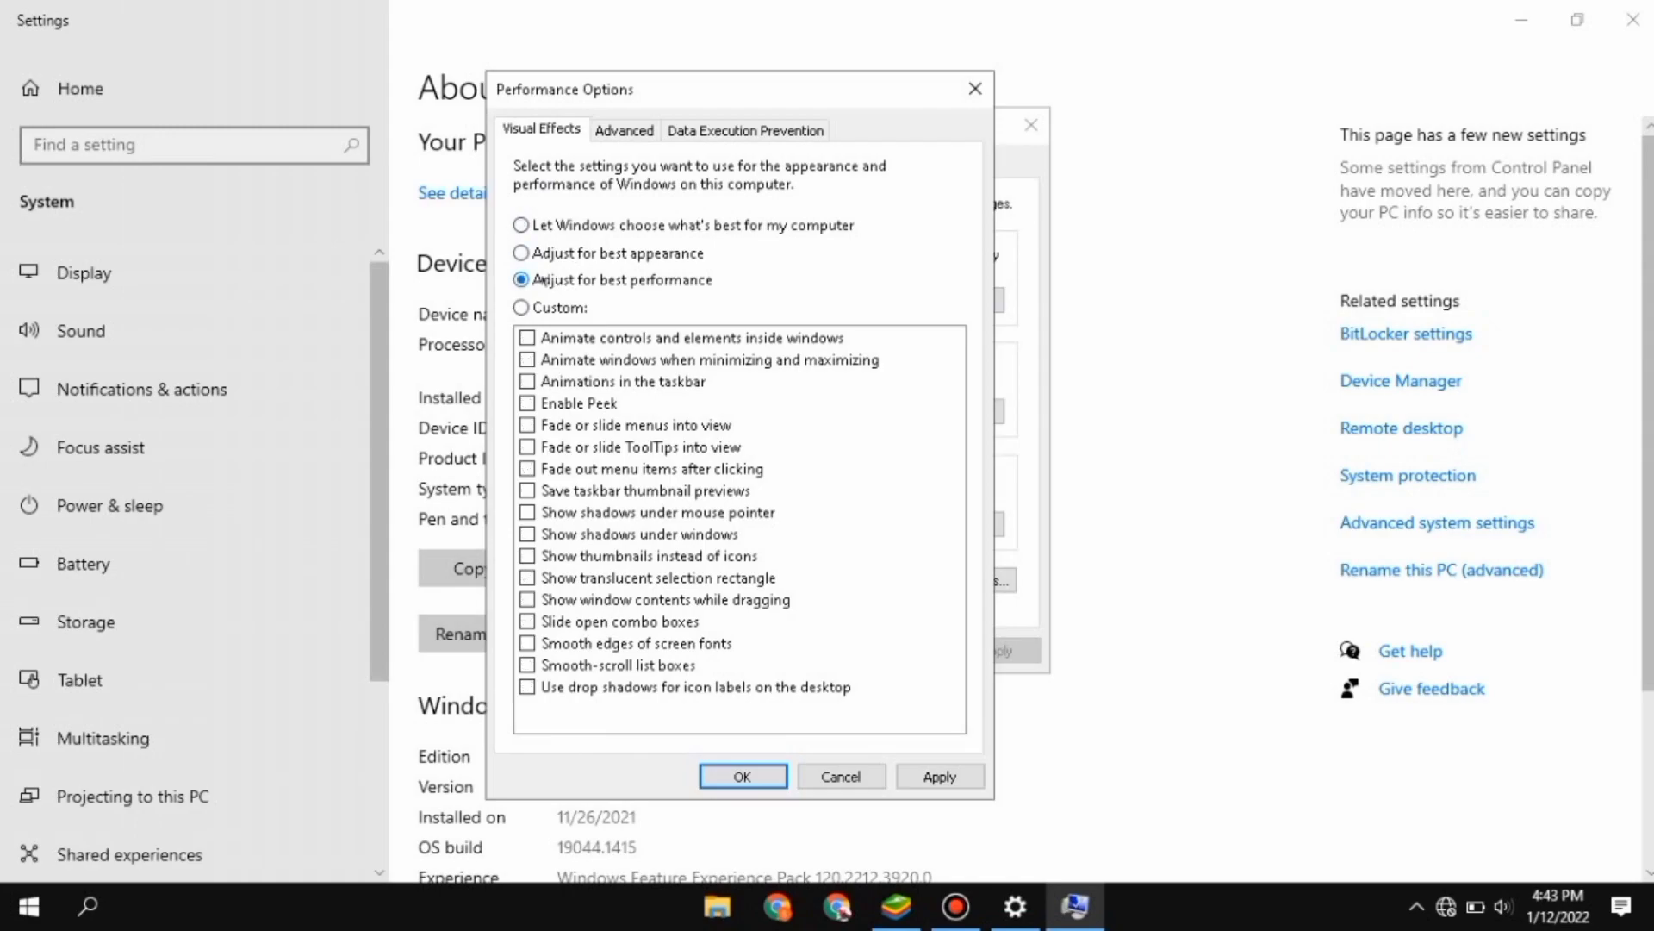
click(940, 774)
drag(703, 105, 755, 102)
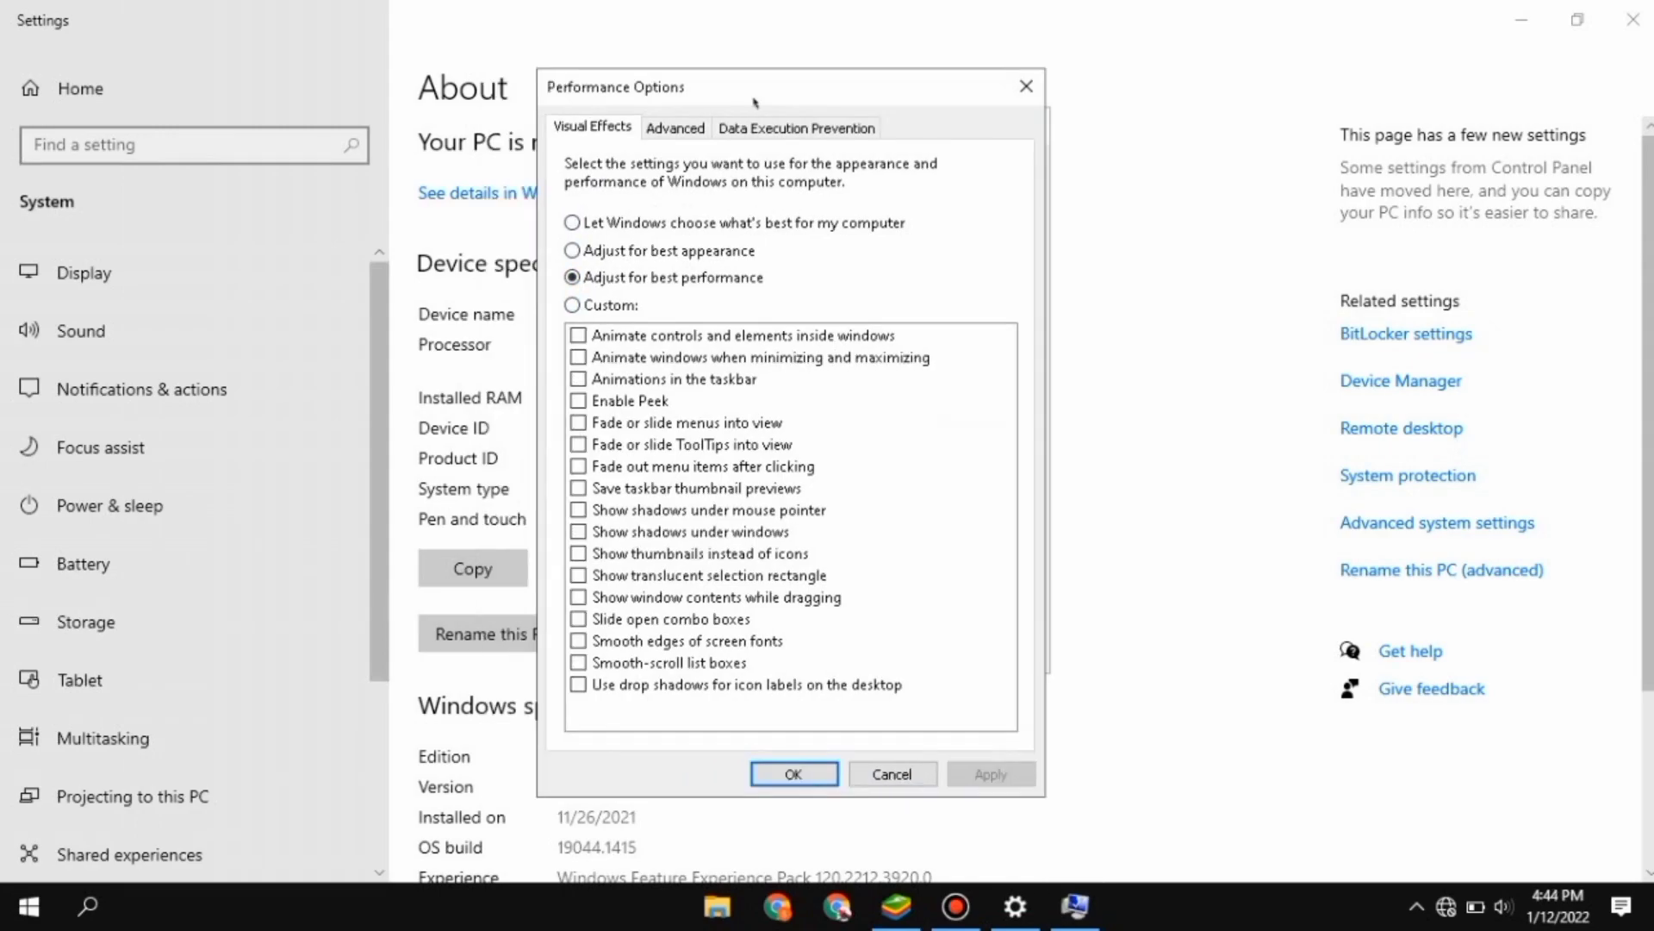
click(800, 777)
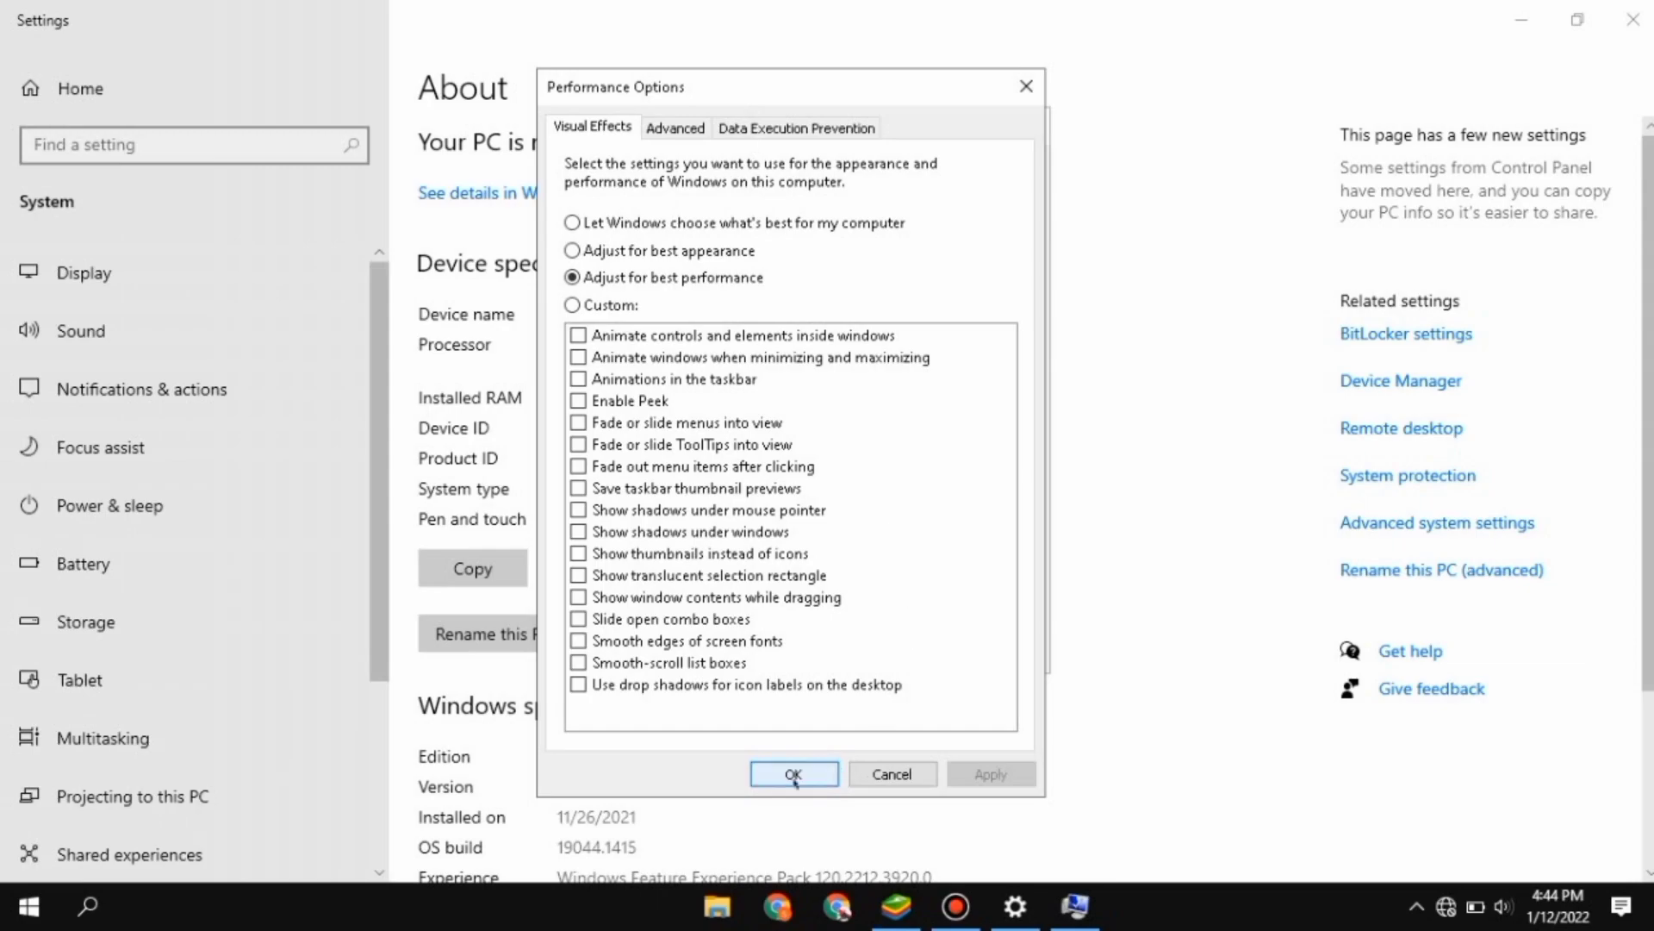
Close the system properties and the Settings window
click(834, 657)
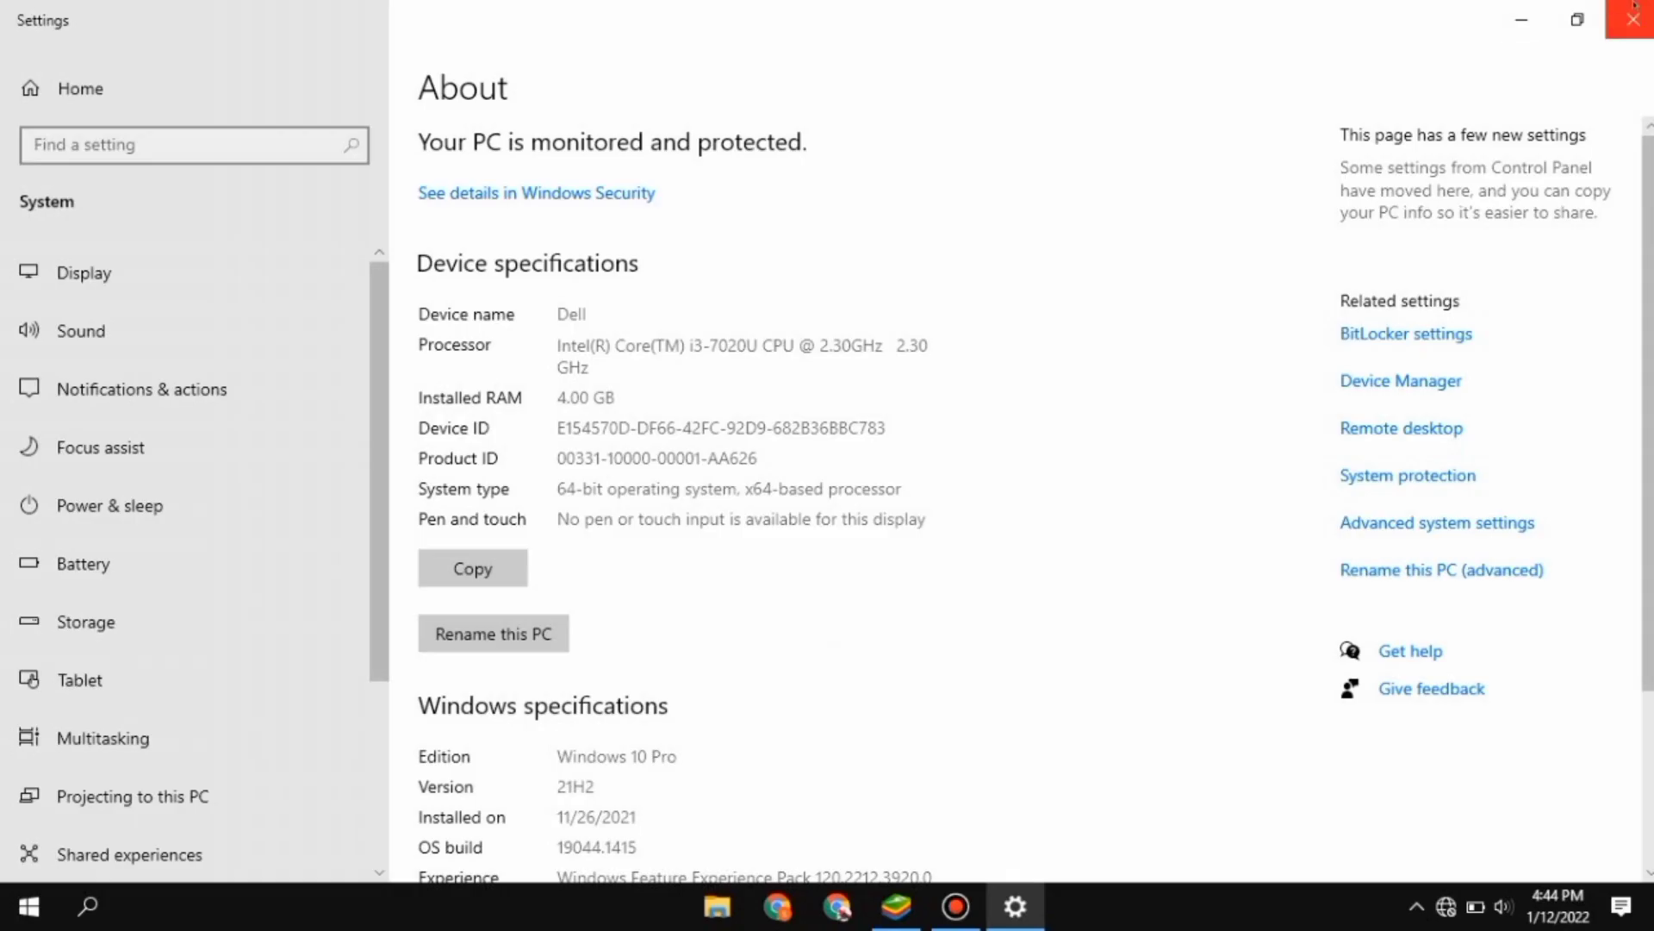
click(1633, 19)
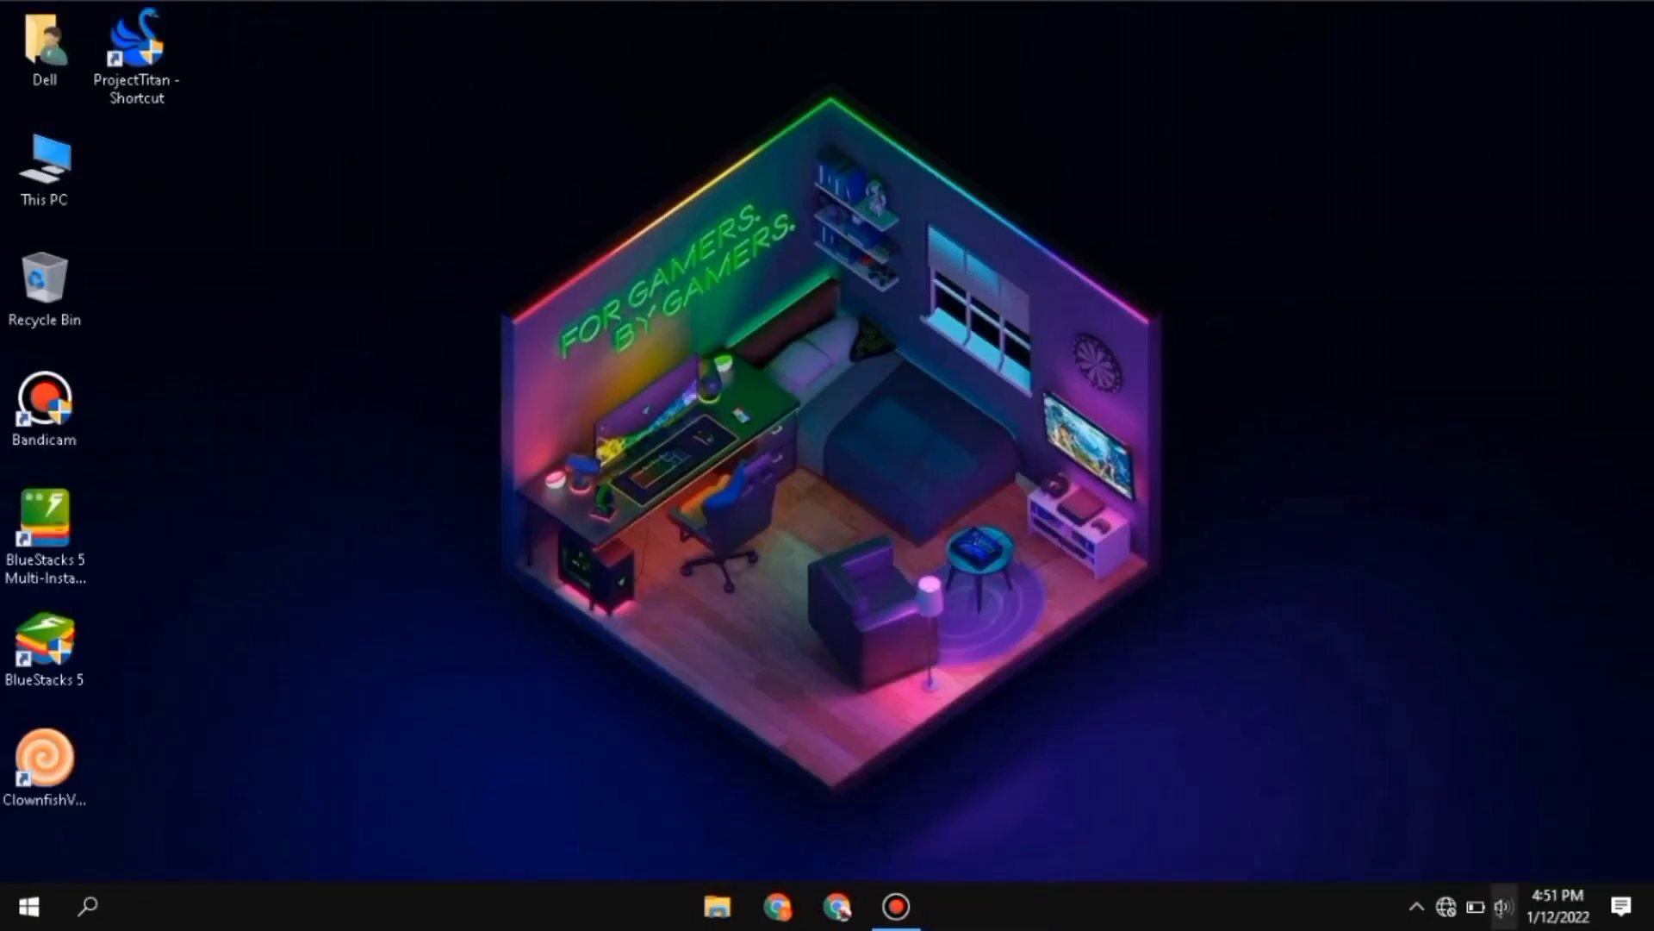
Open the Windows power options, choose the High performance plan, and close the window
right_click(1475, 907)
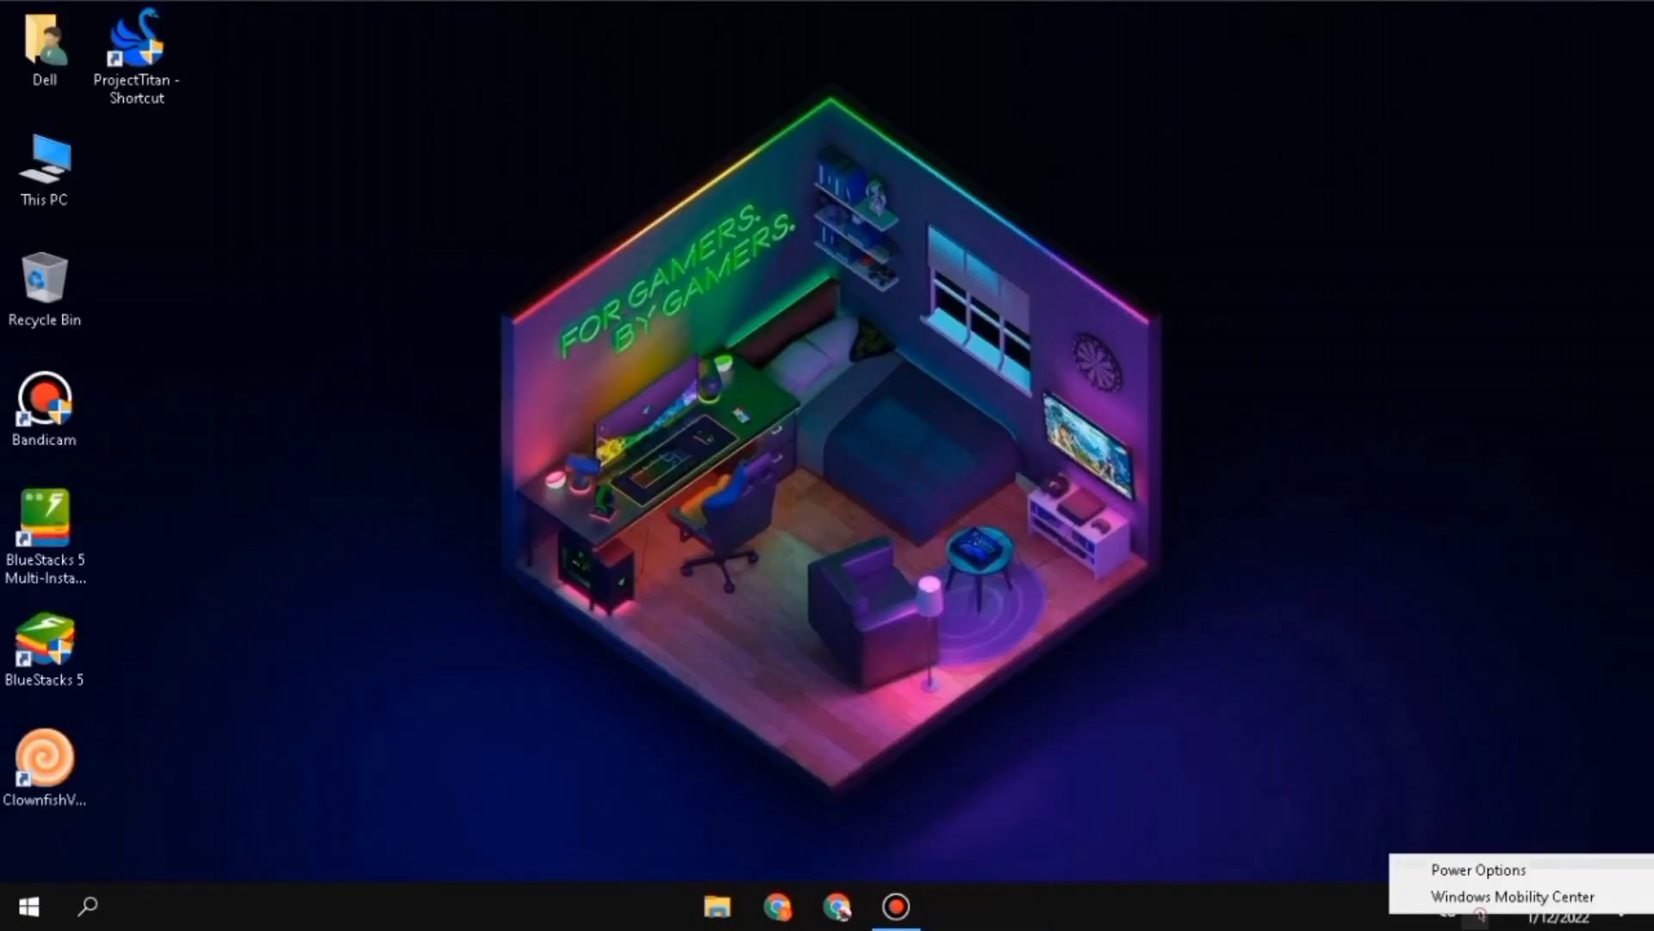
click(1469, 868)
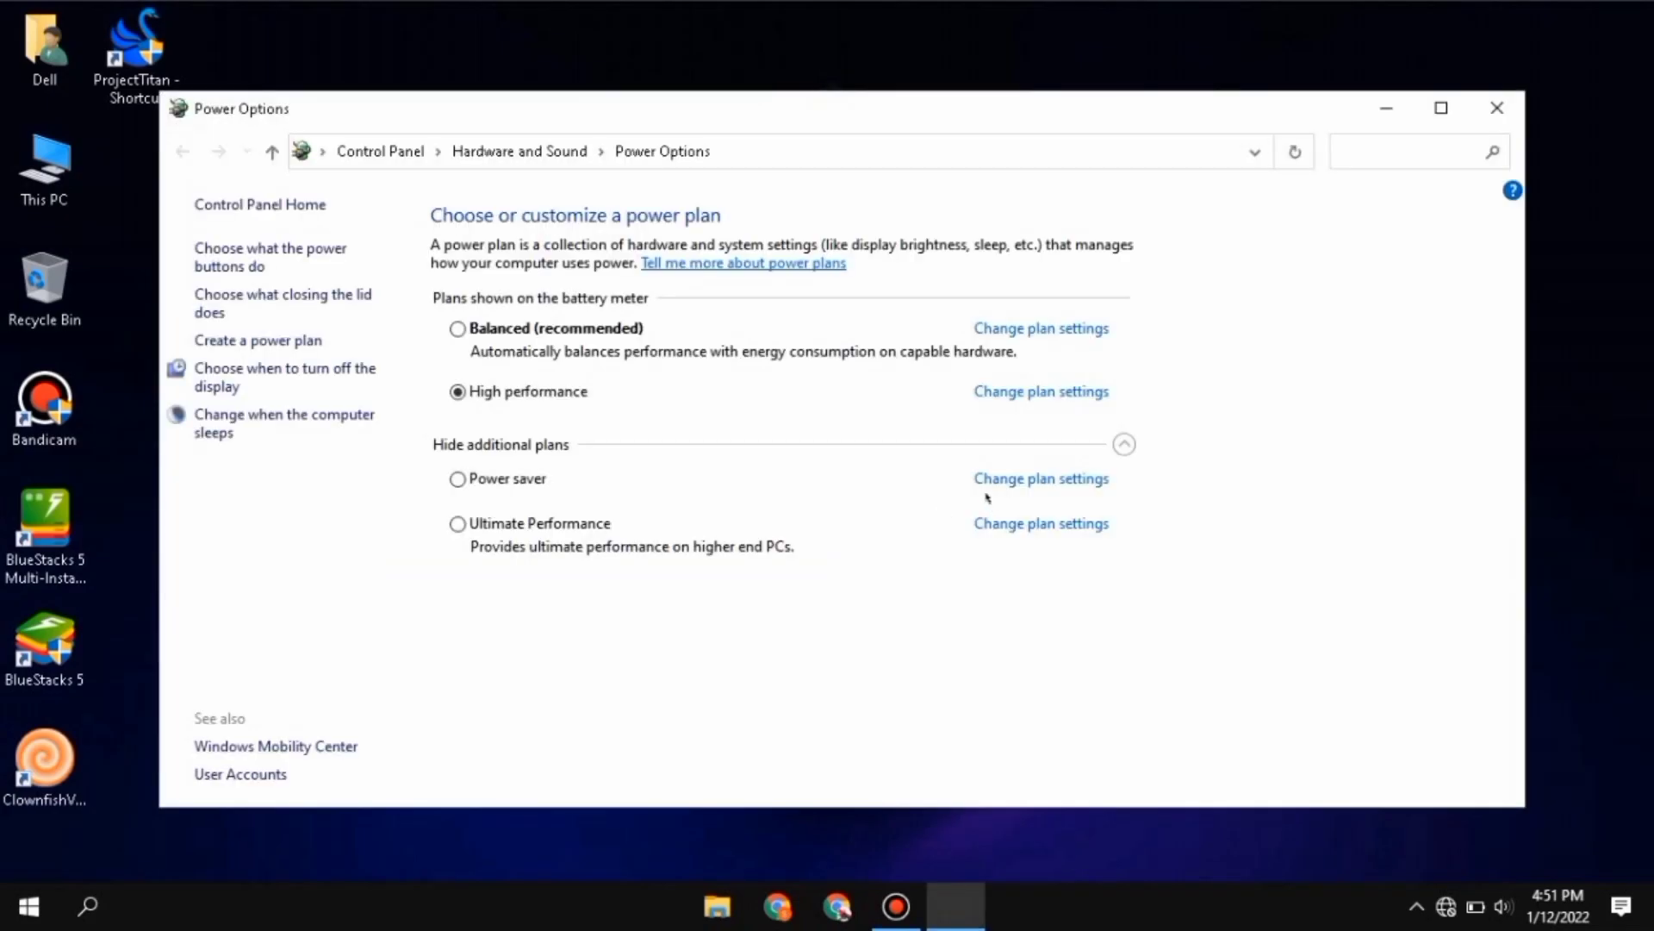
double_click(1410, 112)
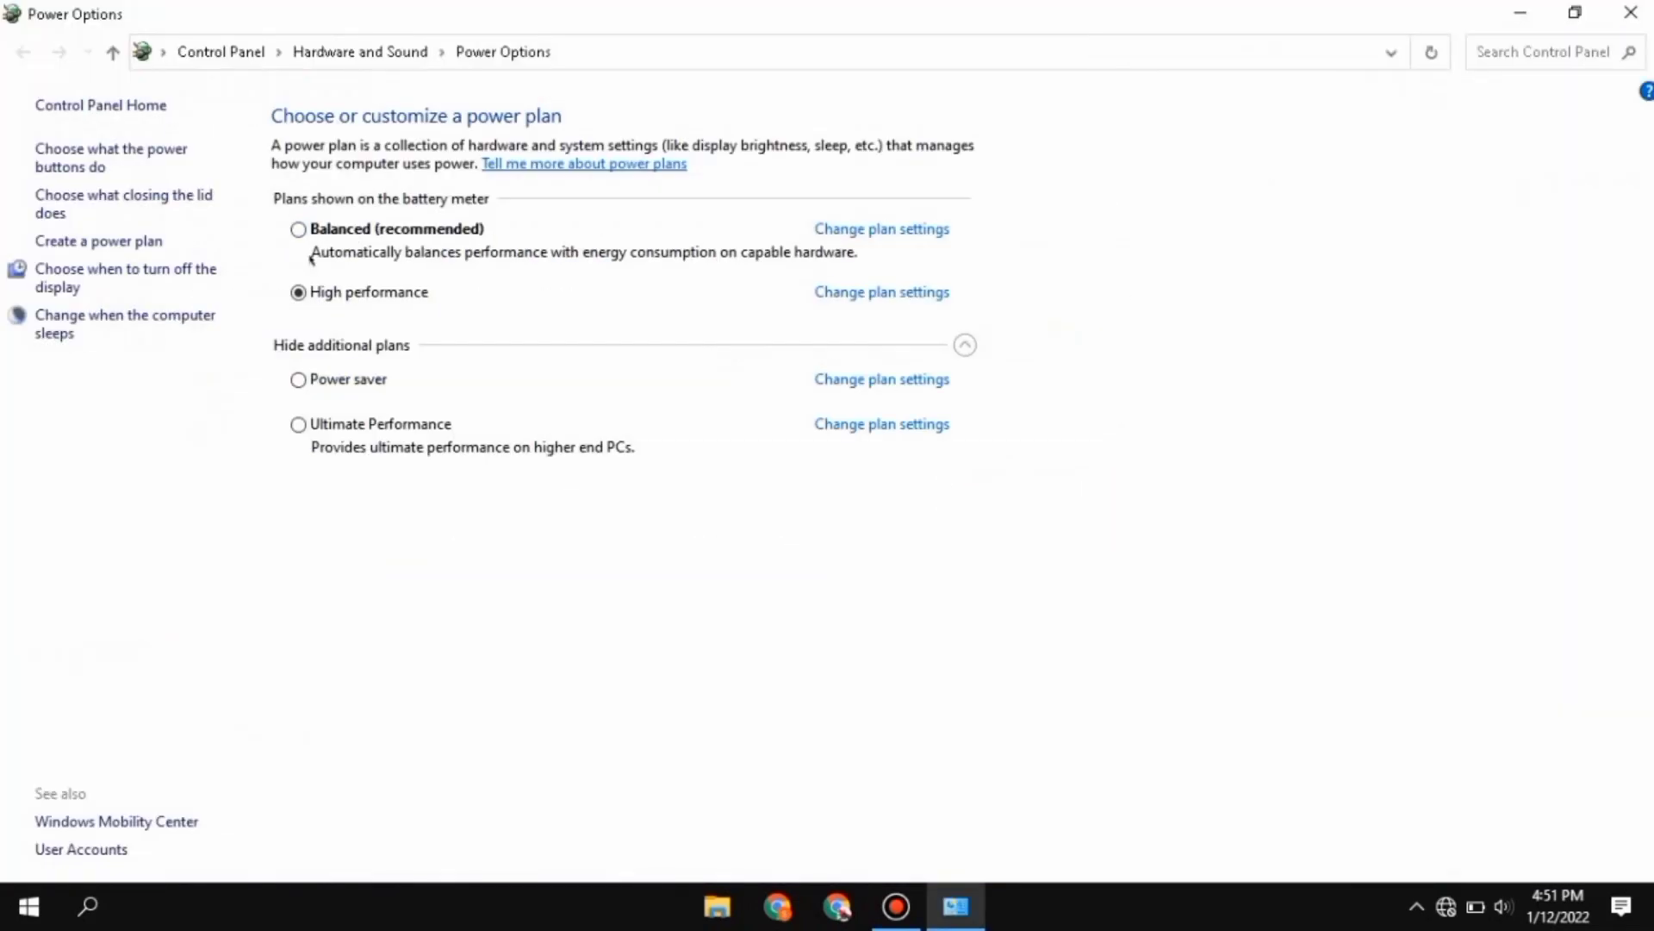
click(312, 233)
click(302, 293)
key(alt+F4)
right_click(1315, 224)
mouse_move(1362, 274)
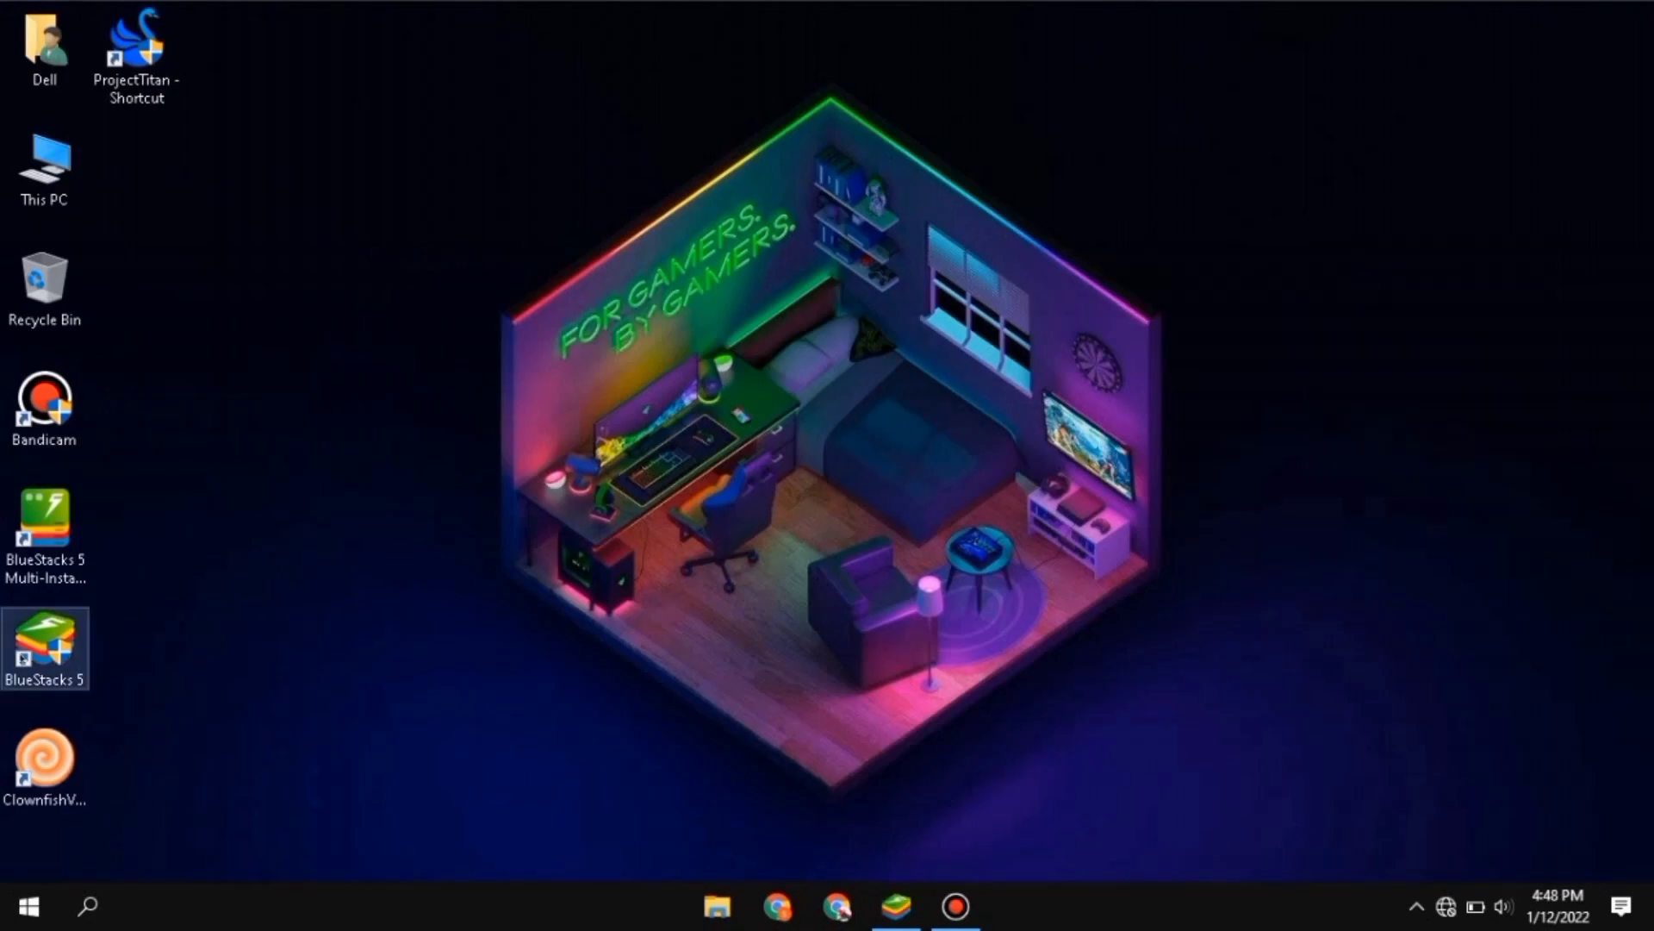
Open the file location of the BlueStacks 5 shortcut, copy the BlueStacks_nxt folder path and minimize File Explorer
right_click(35, 645)
click(176, 125)
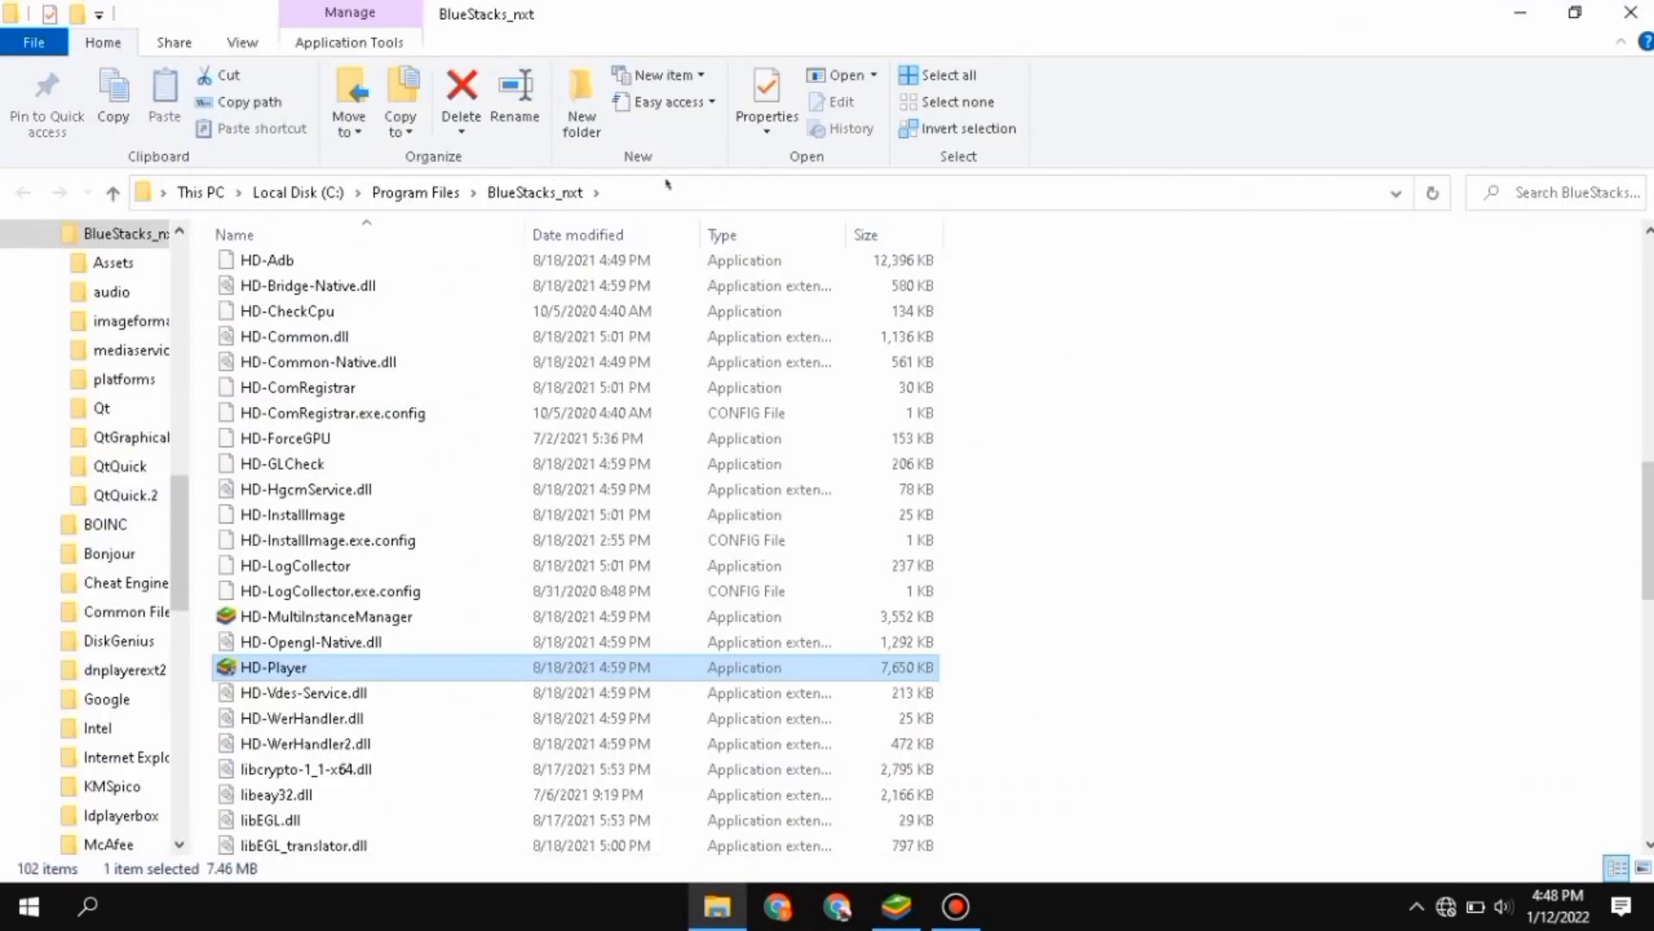
click(667, 184)
key(ctrl+c)
click(1520, 13)
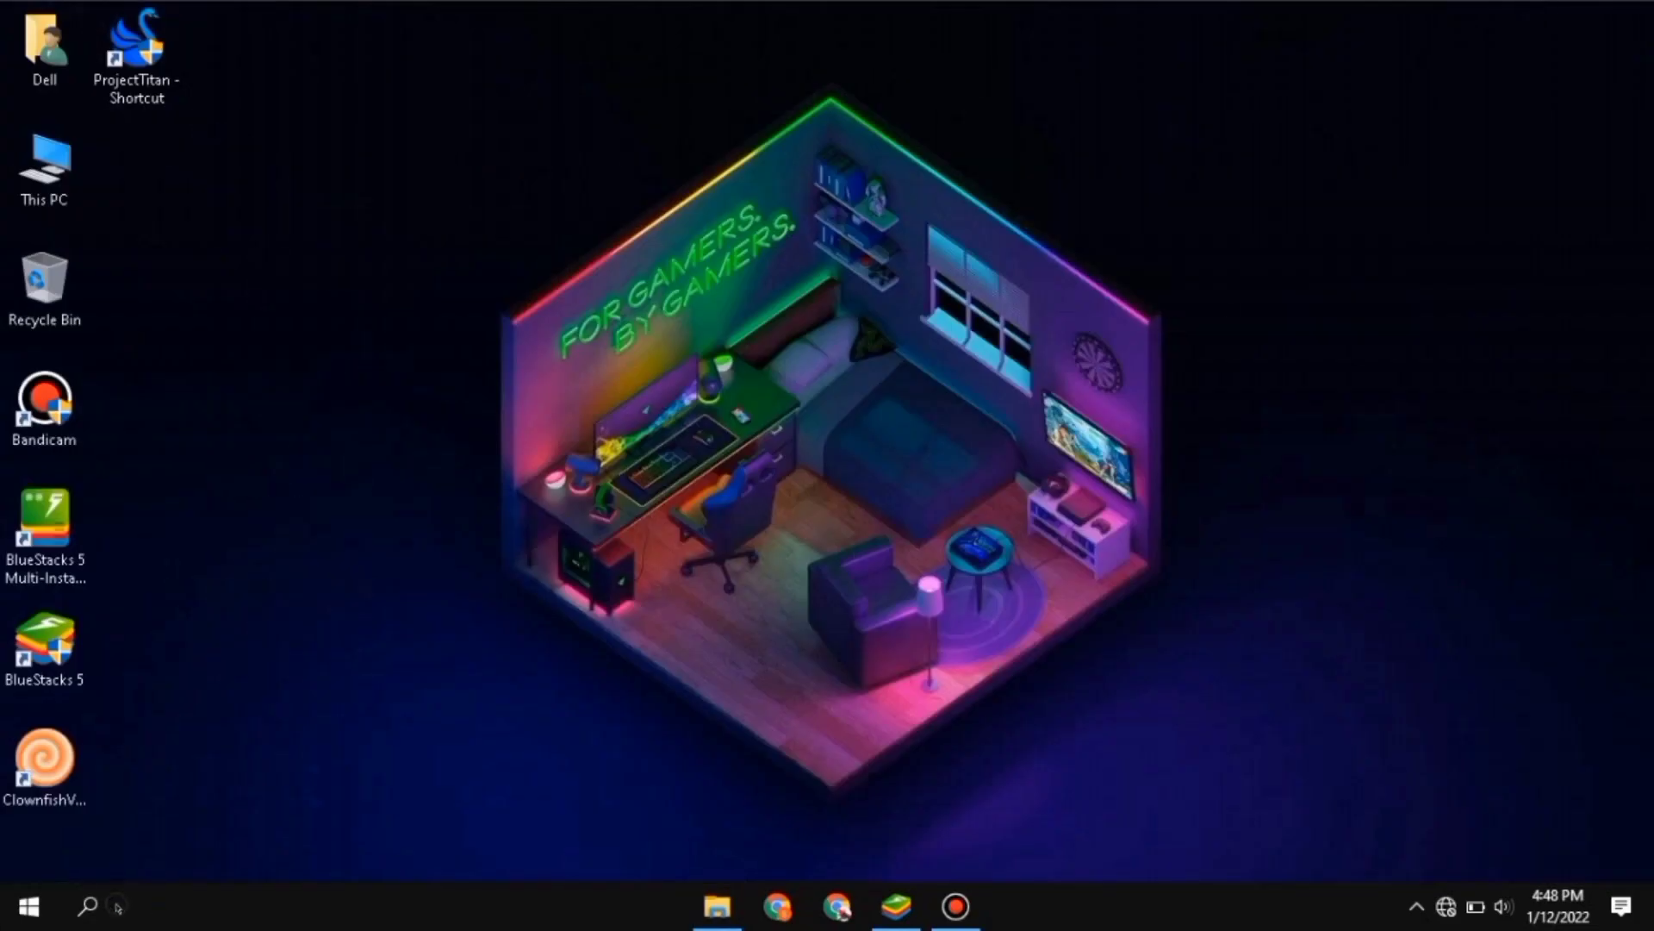
Open the Windows Game Mode settings and go to the related graphics settings
click(109, 905)
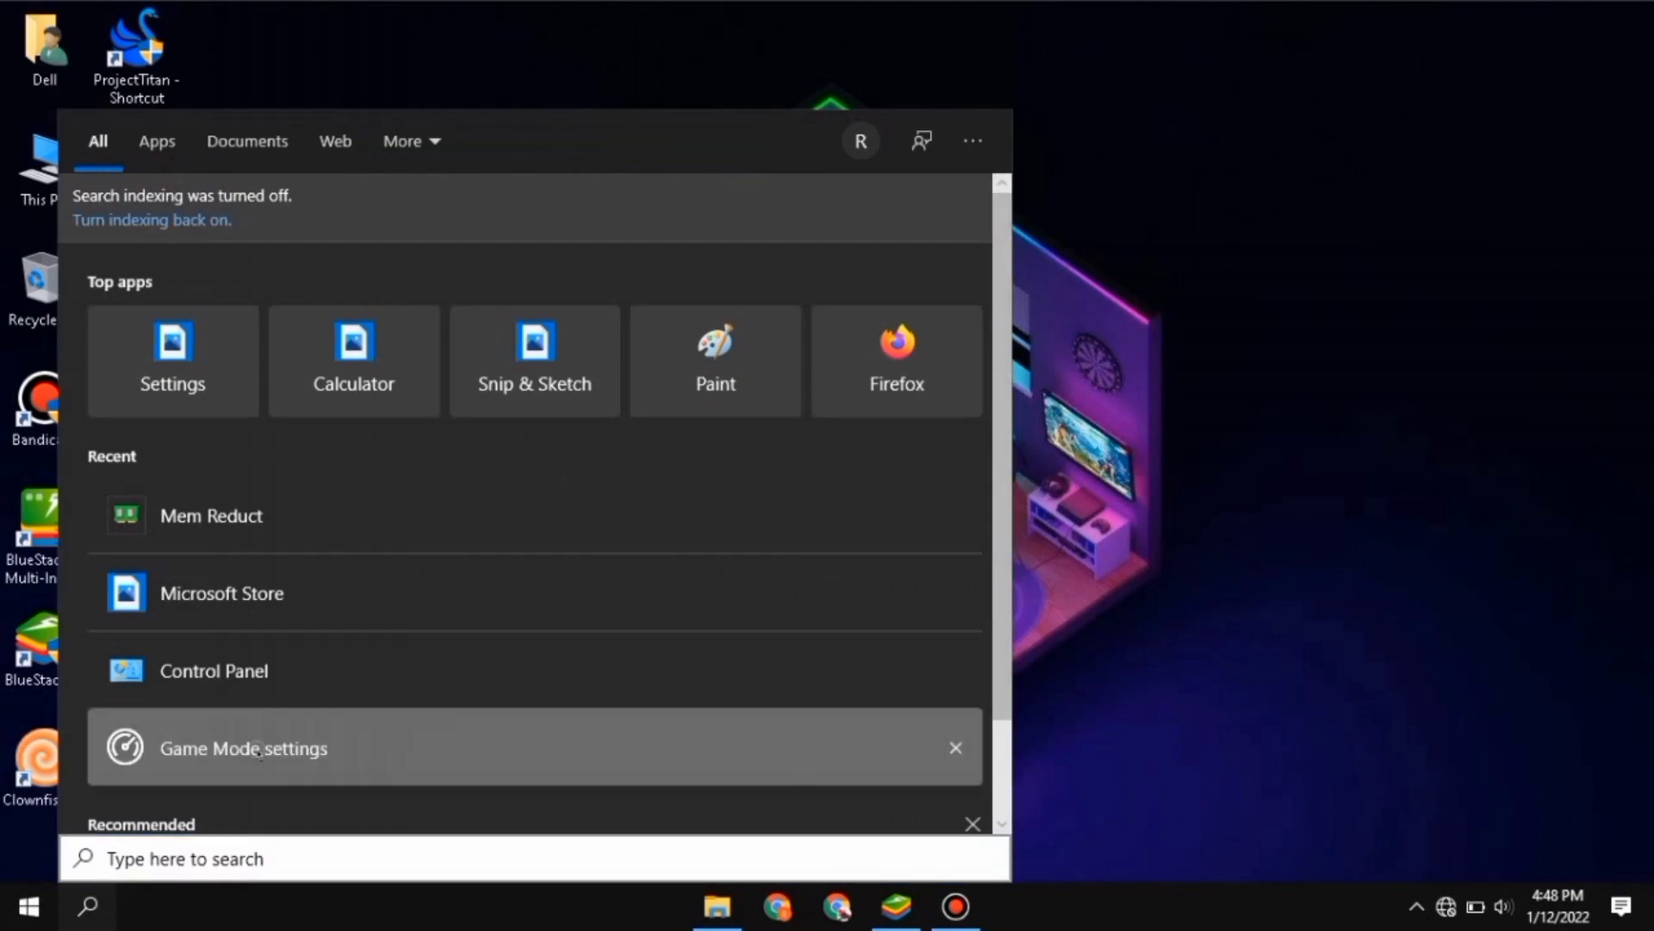
click(260, 749)
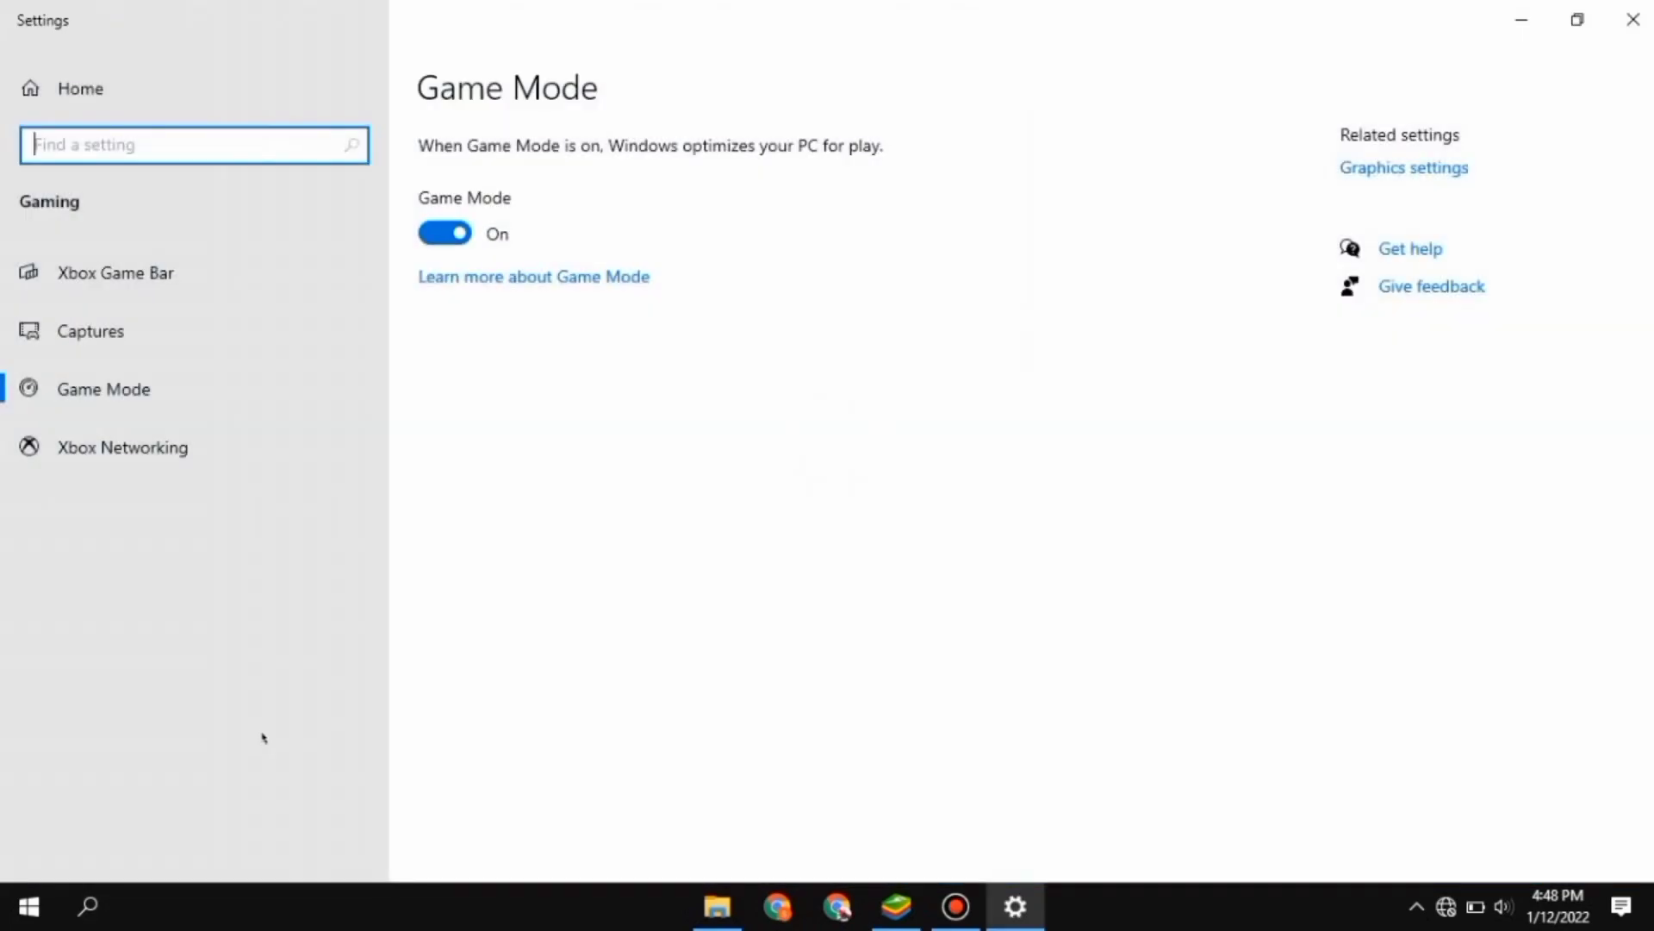
click(1402, 168)
Browse to the copied BlueStacks_nxt folder path and add HD-Player to the apps with a graphics performance preference
click(107, 386)
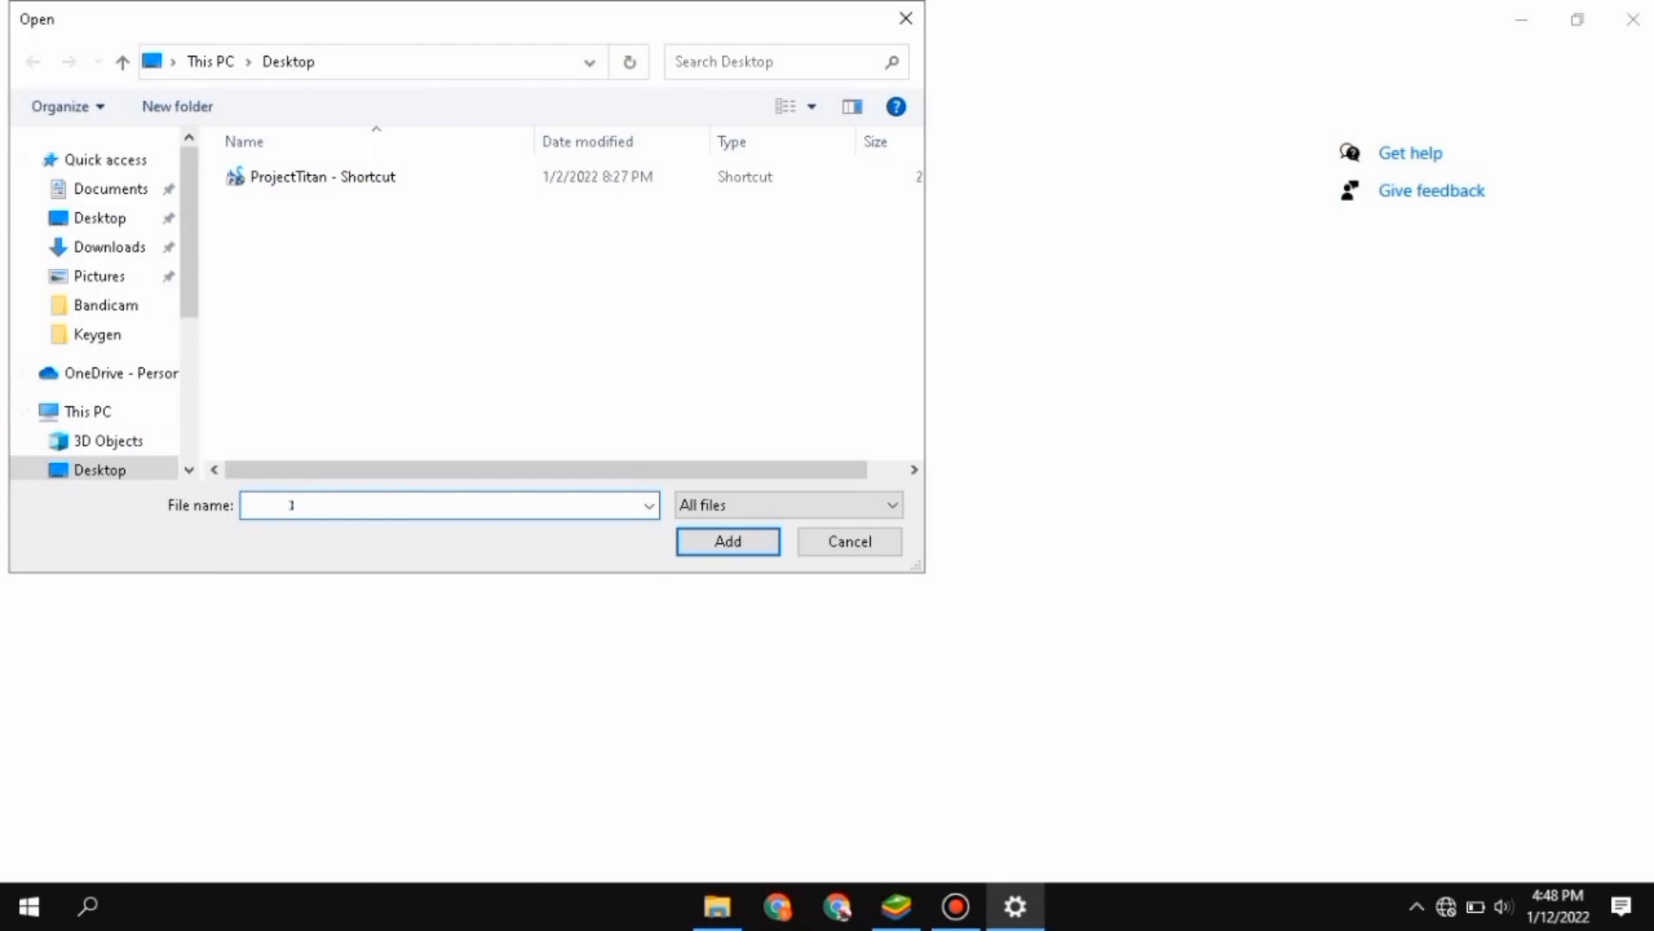
key(ctrl+v)
click(728, 541)
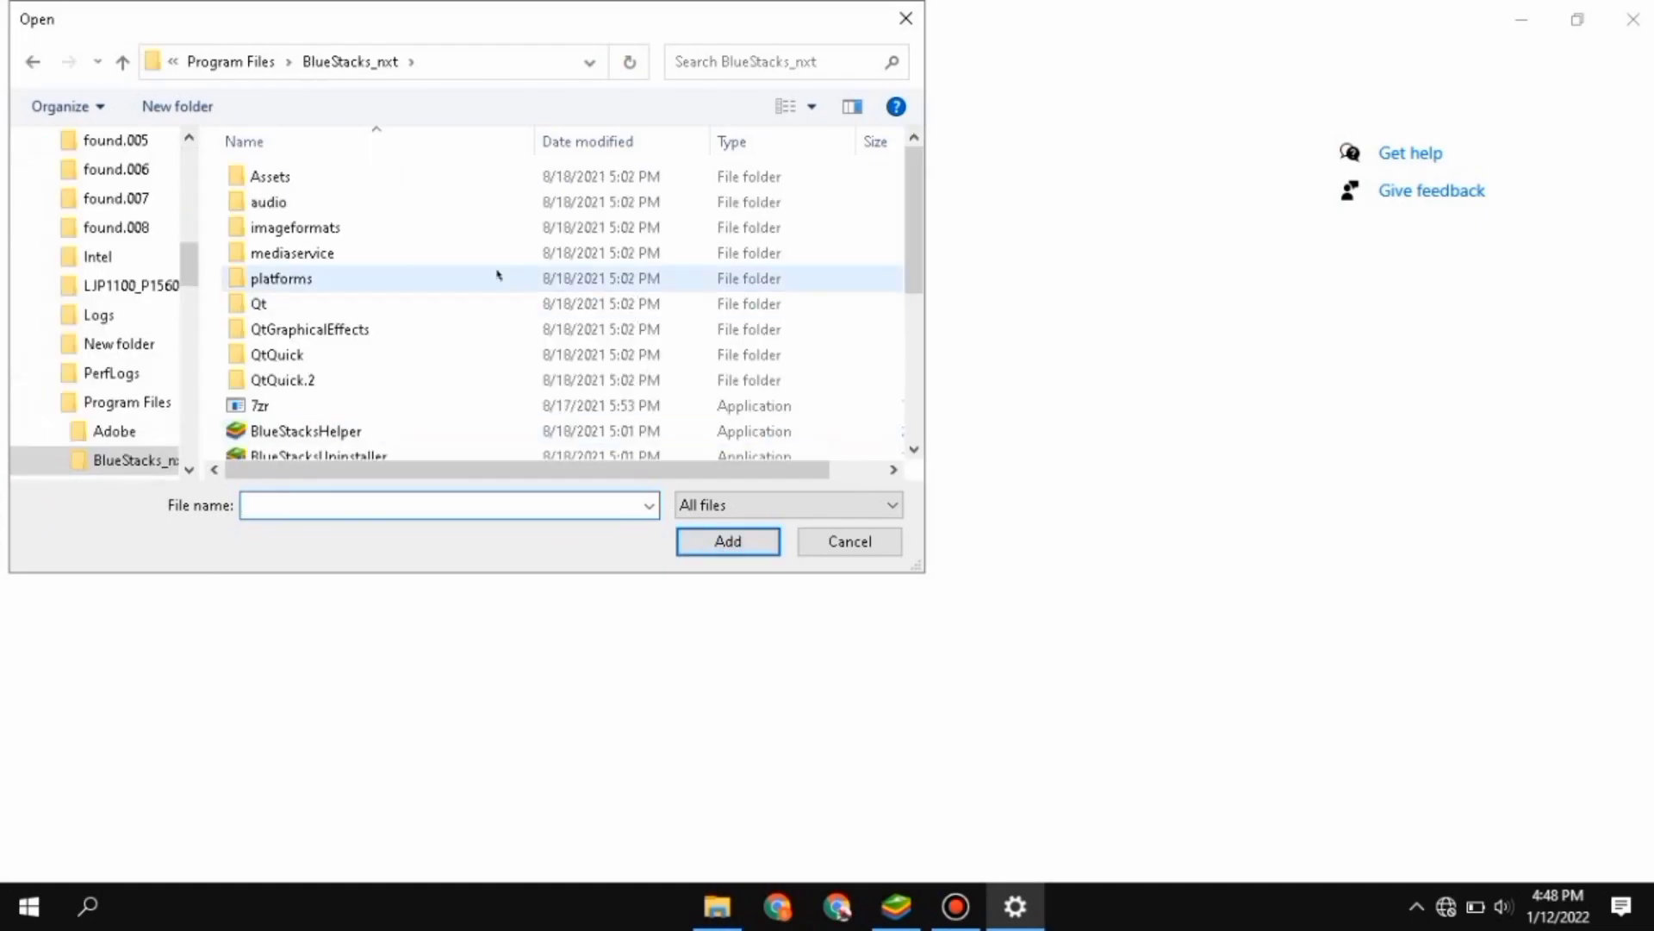
scroll(497, 275, down, 4)
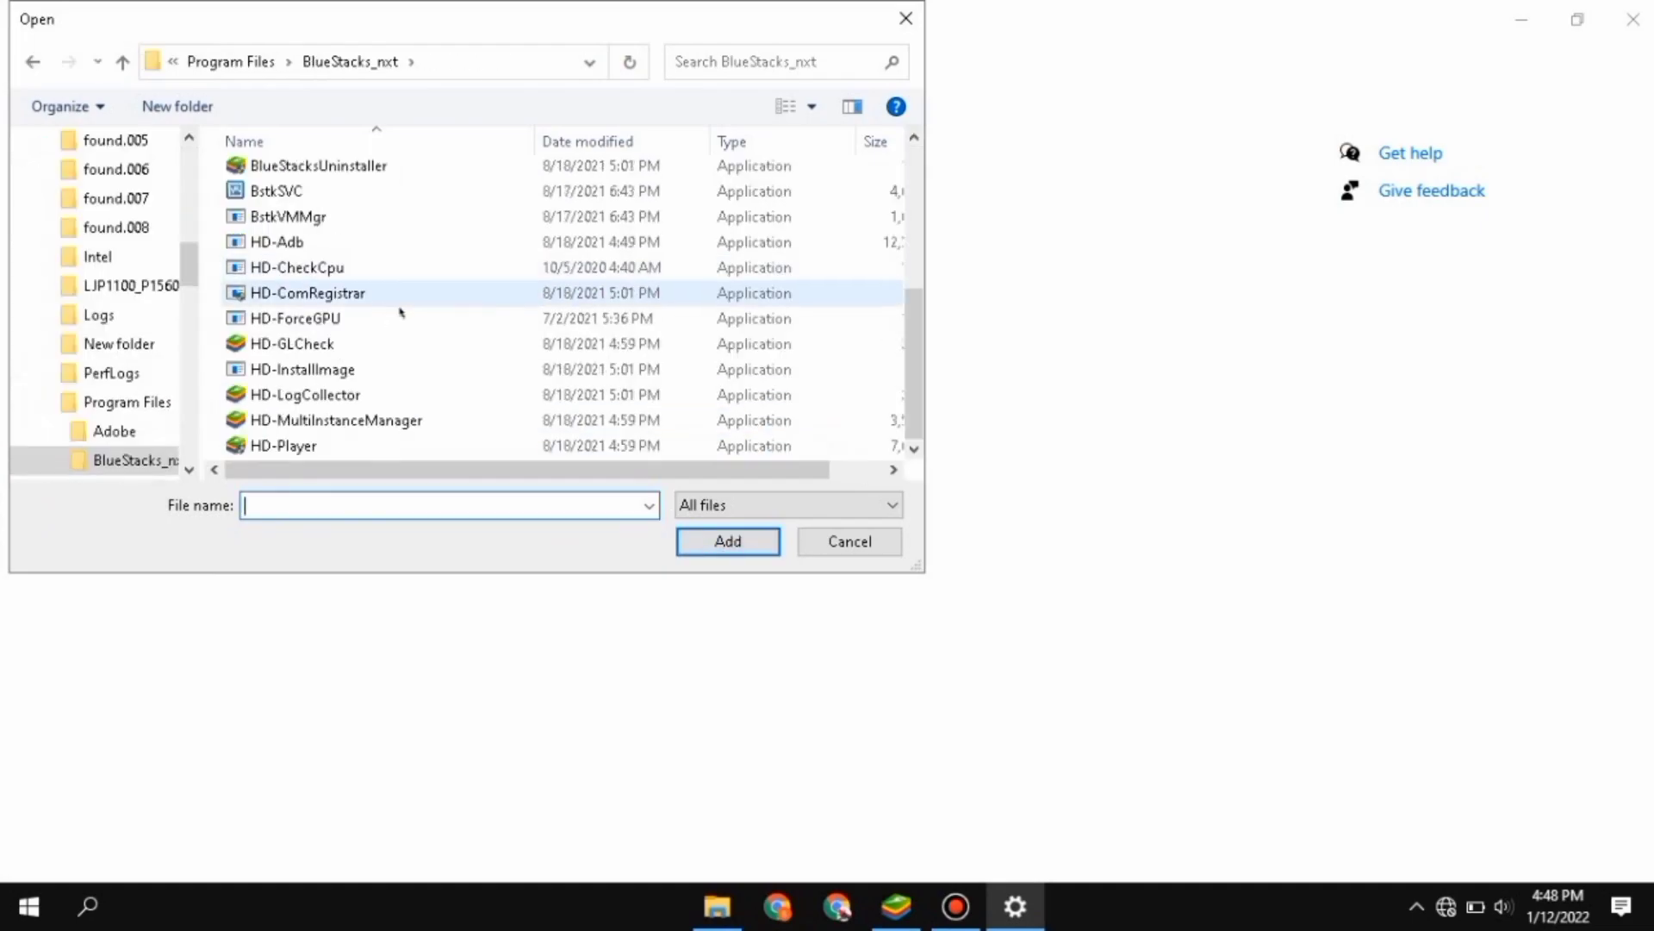
click(368, 444)
click(728, 541)
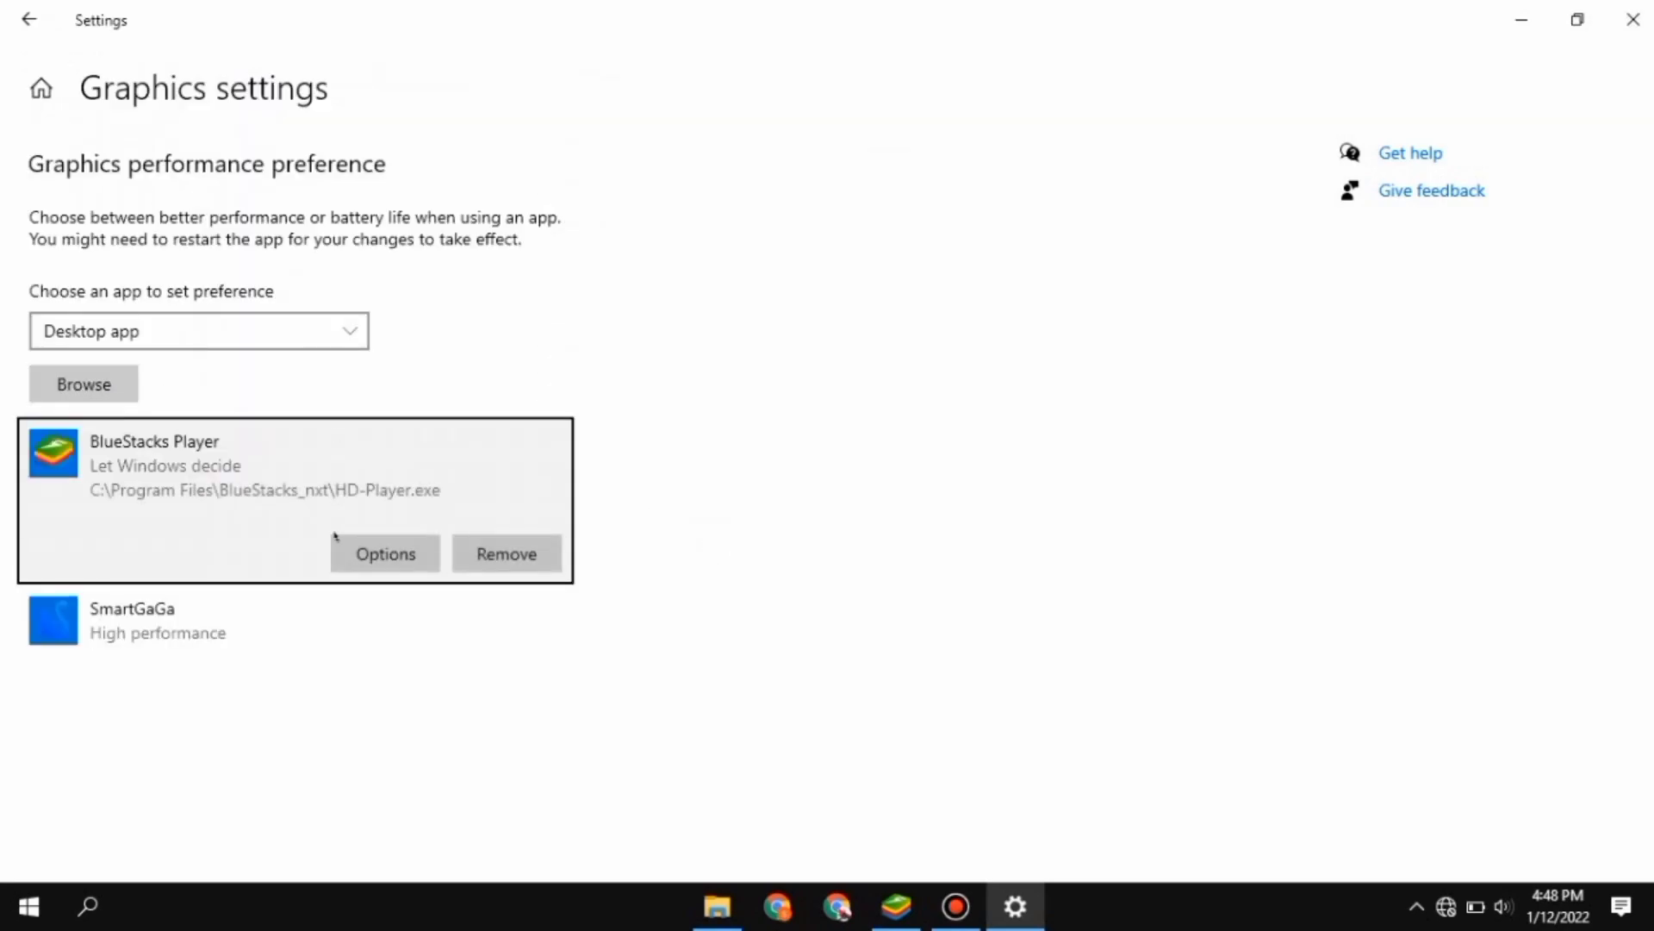
Set the graphics preference of BlueStacks Player to High performance and save it
click(406, 554)
click(624, 496)
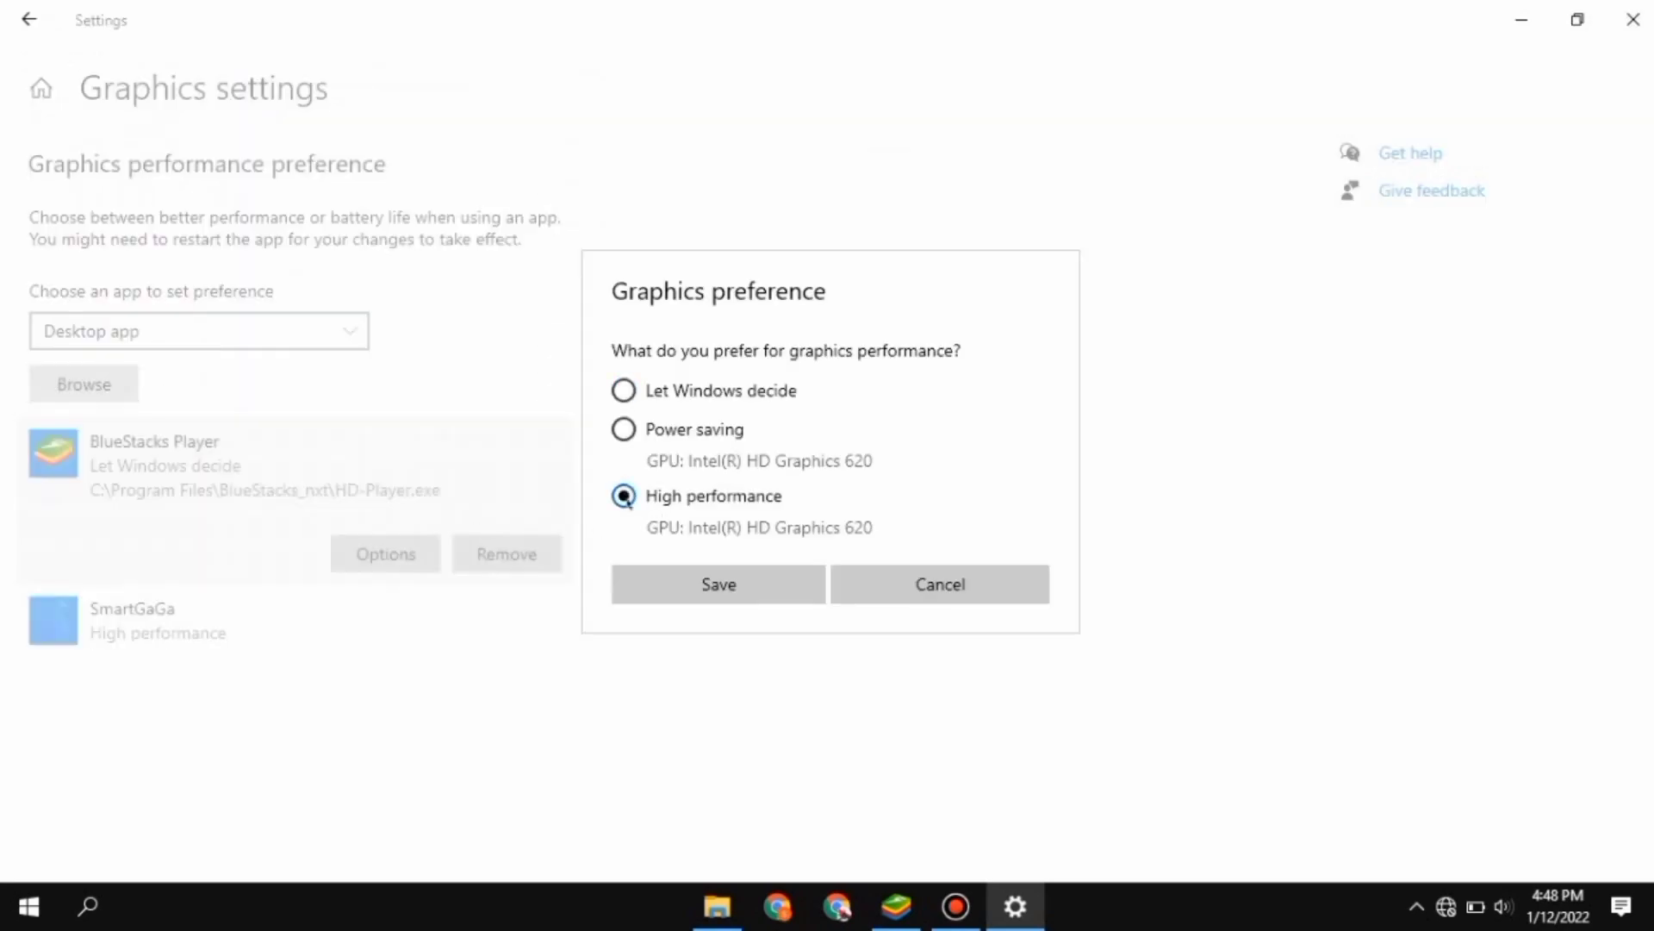
click(690, 591)
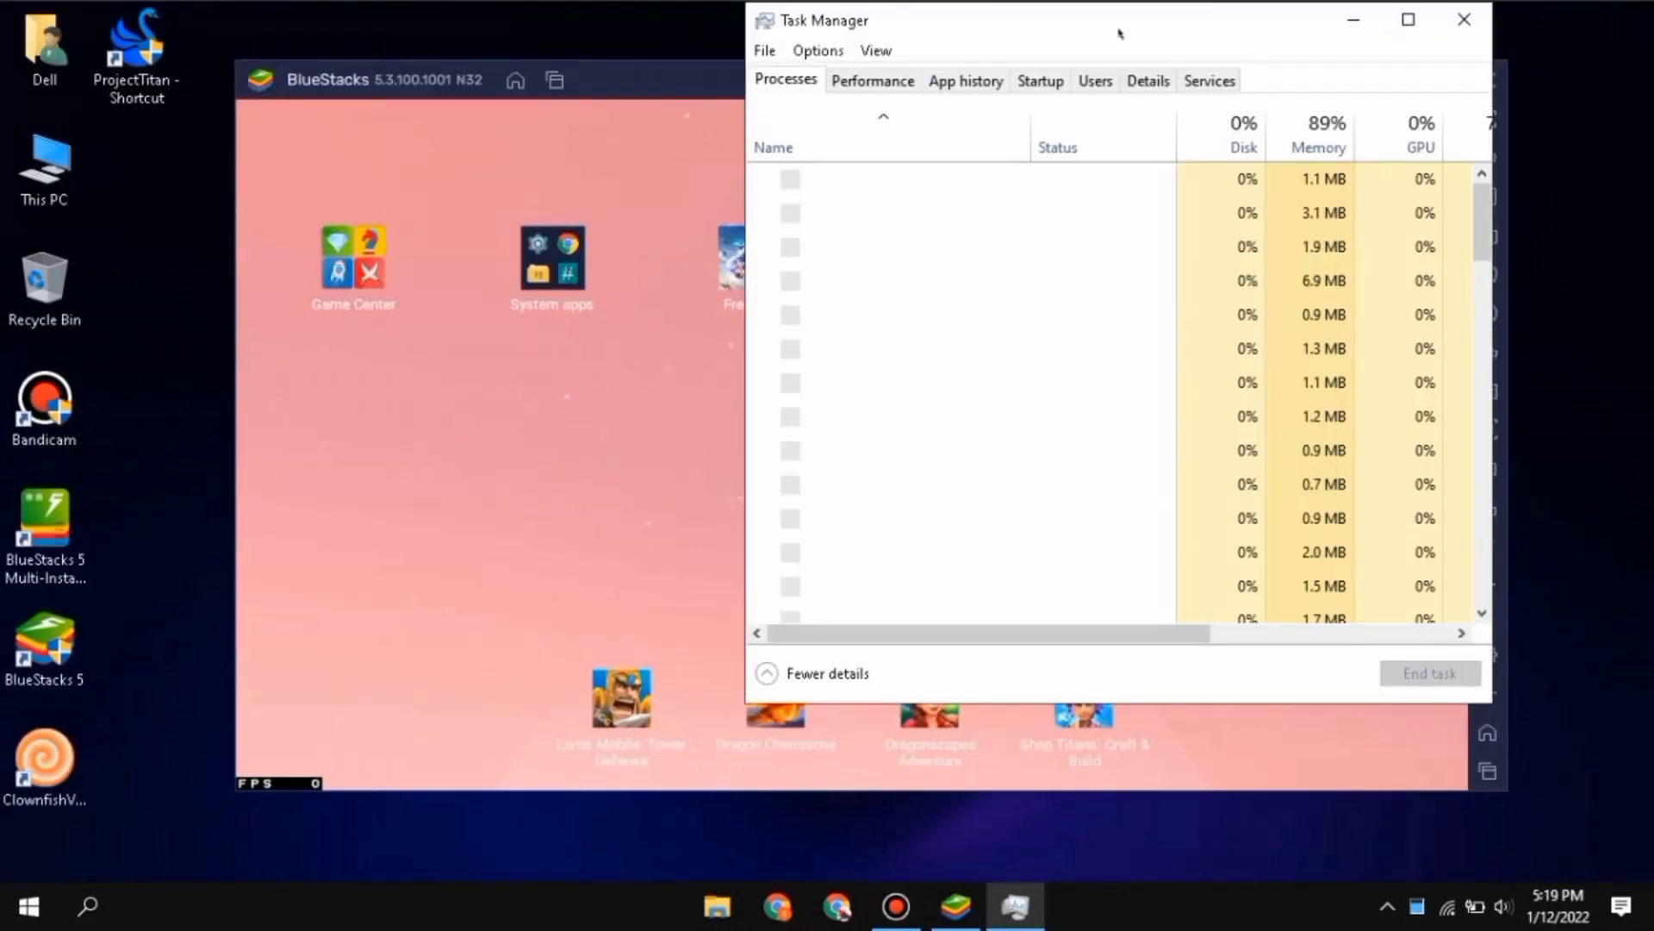
Change the priority of the HD-Player.exe process in Task Manager's details, confirm the change and close Task Manager
click(1170, 86)
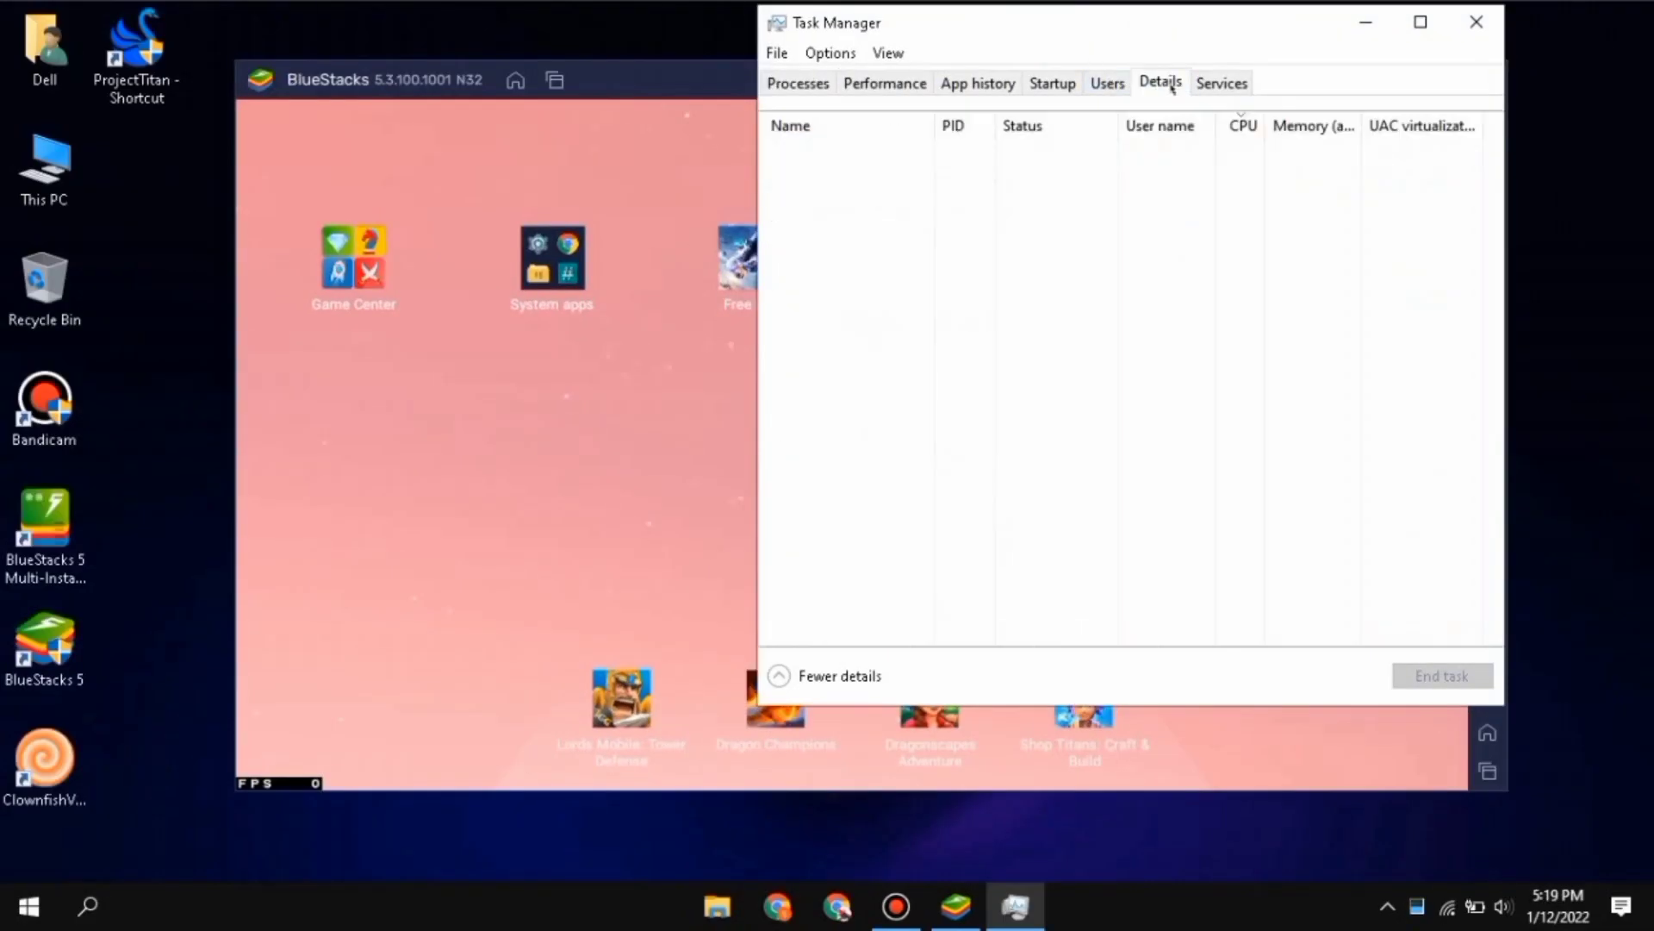
click(830, 177)
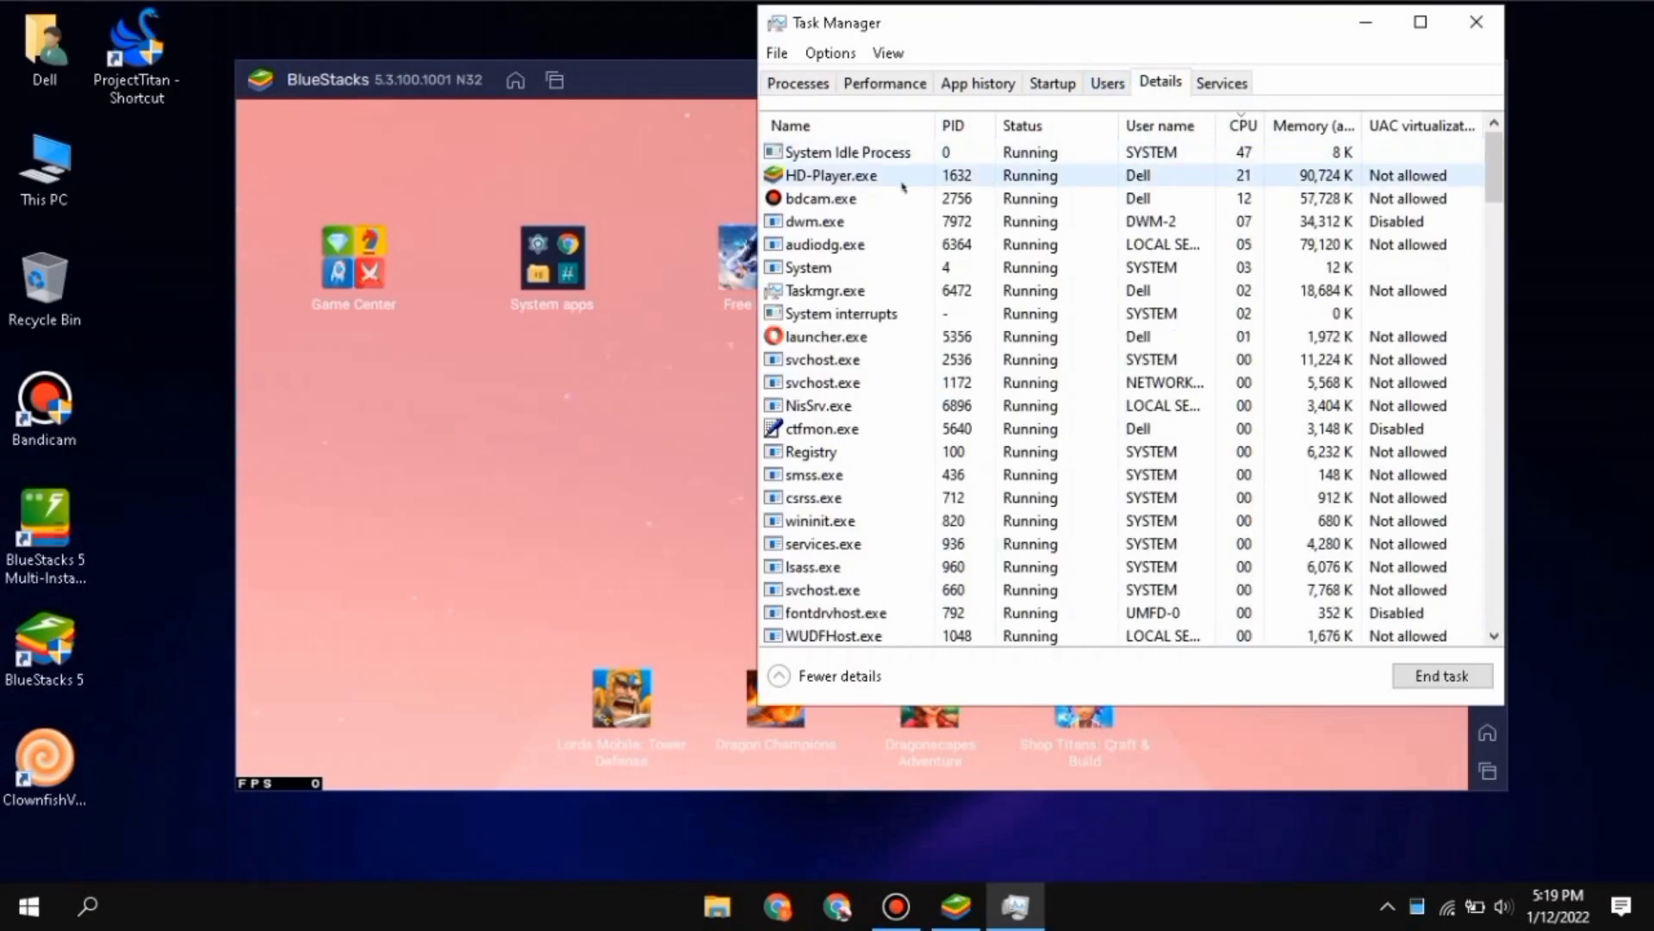
right_click(829, 176)
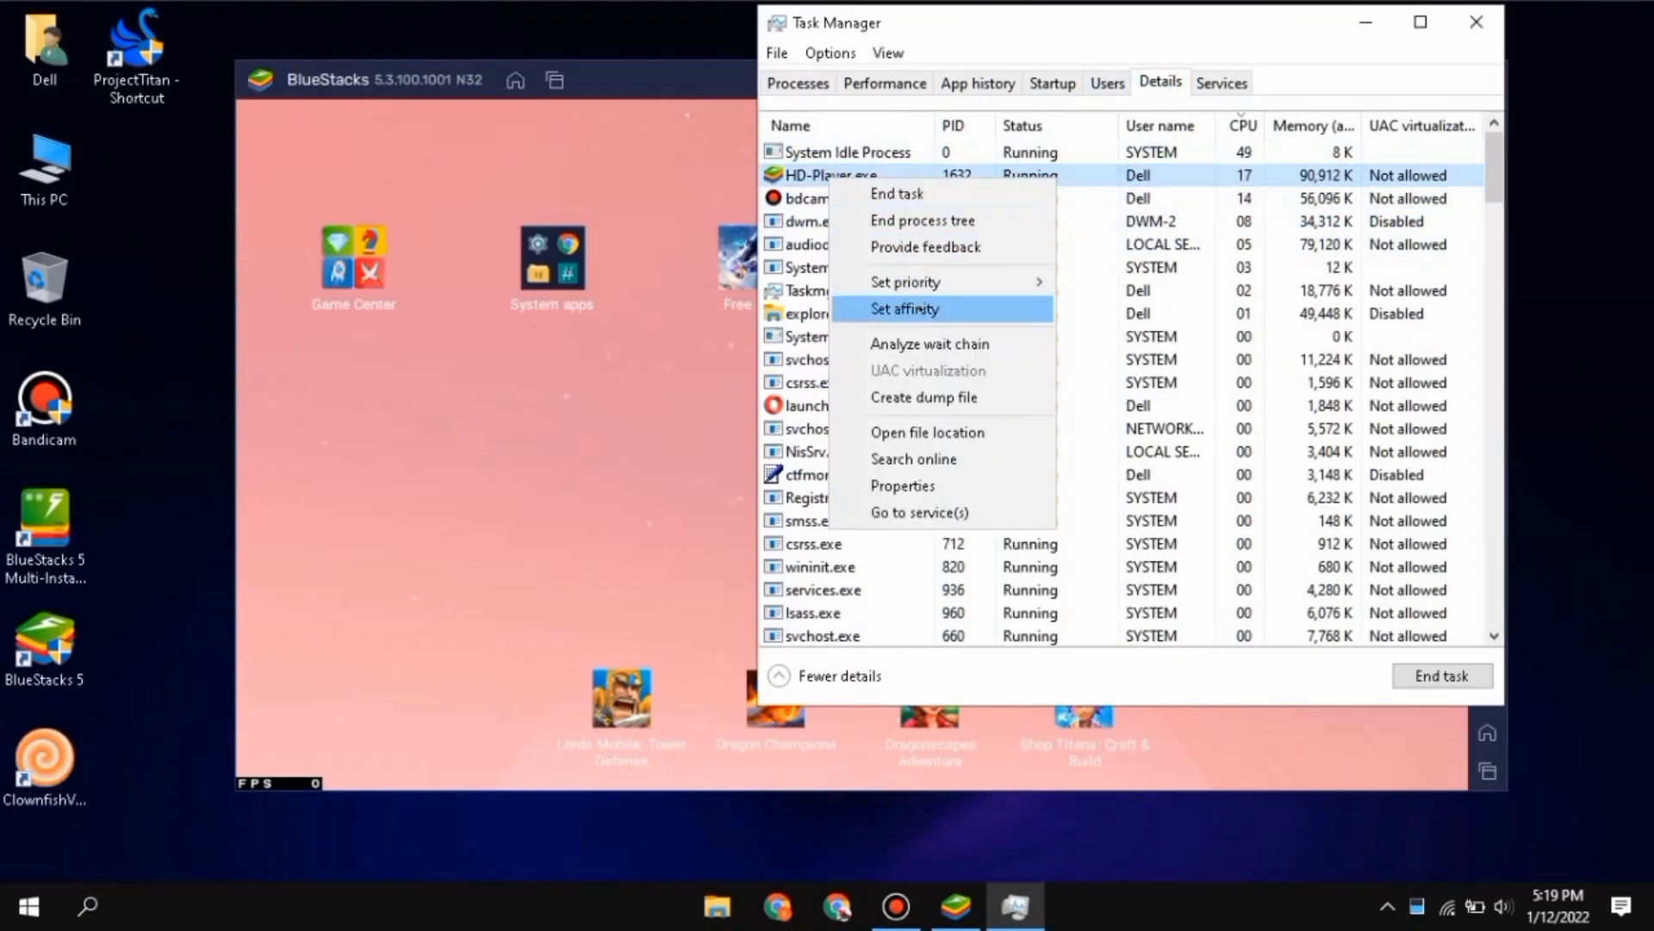
mouse_move(921, 287)
click(1108, 310)
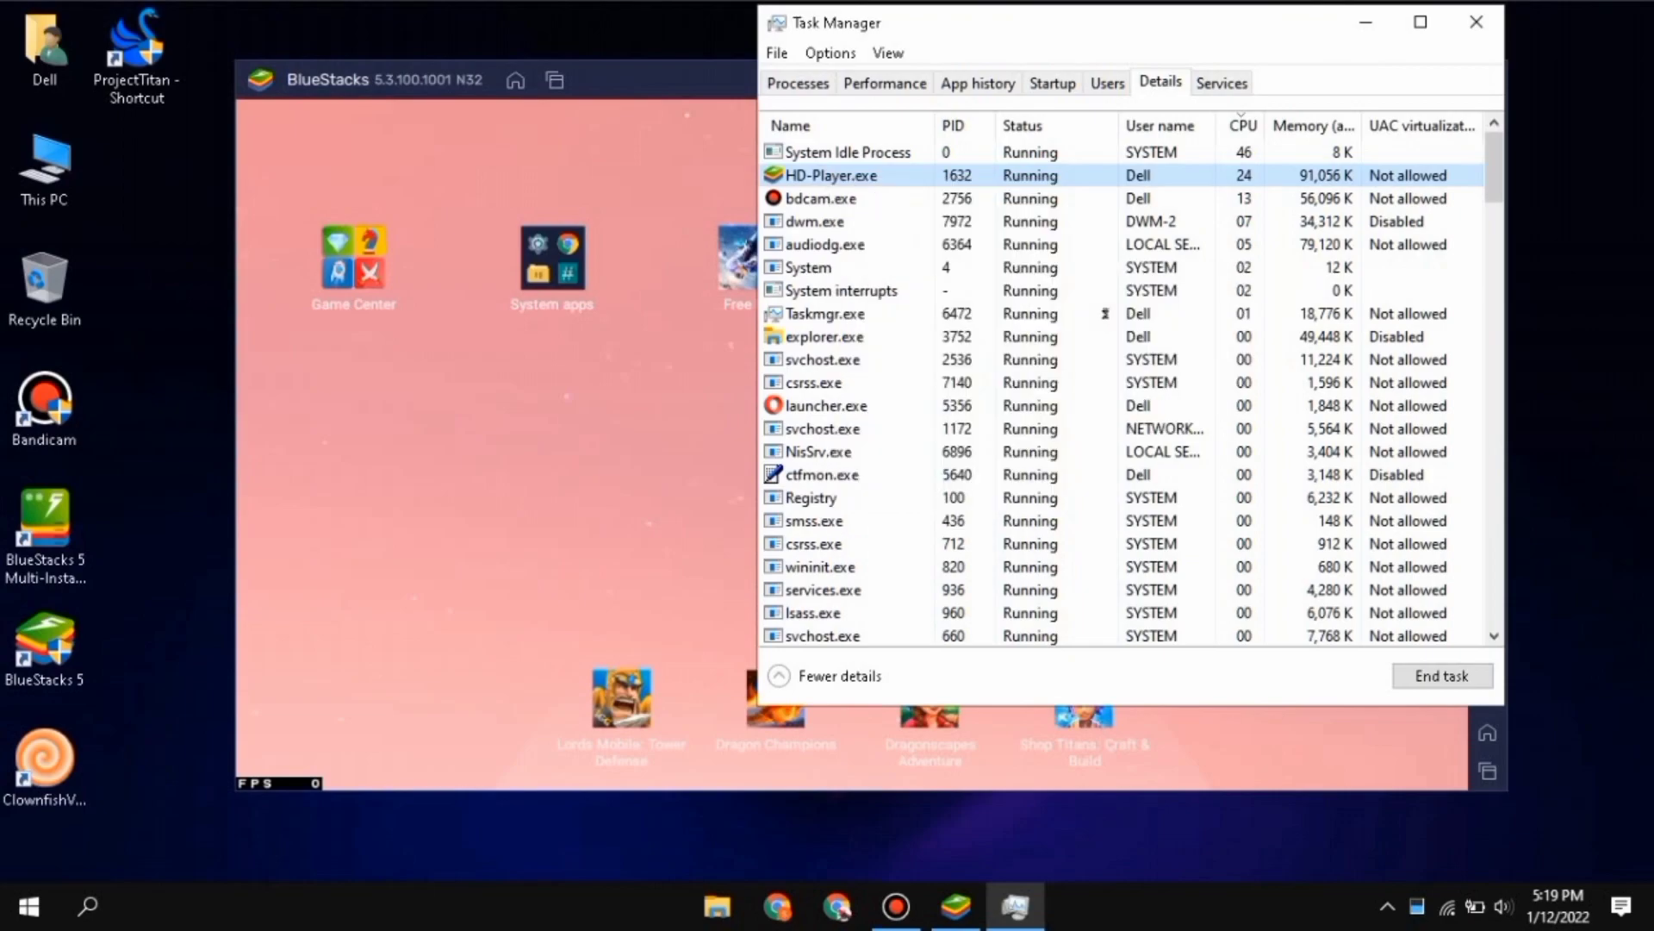
click(851, 486)
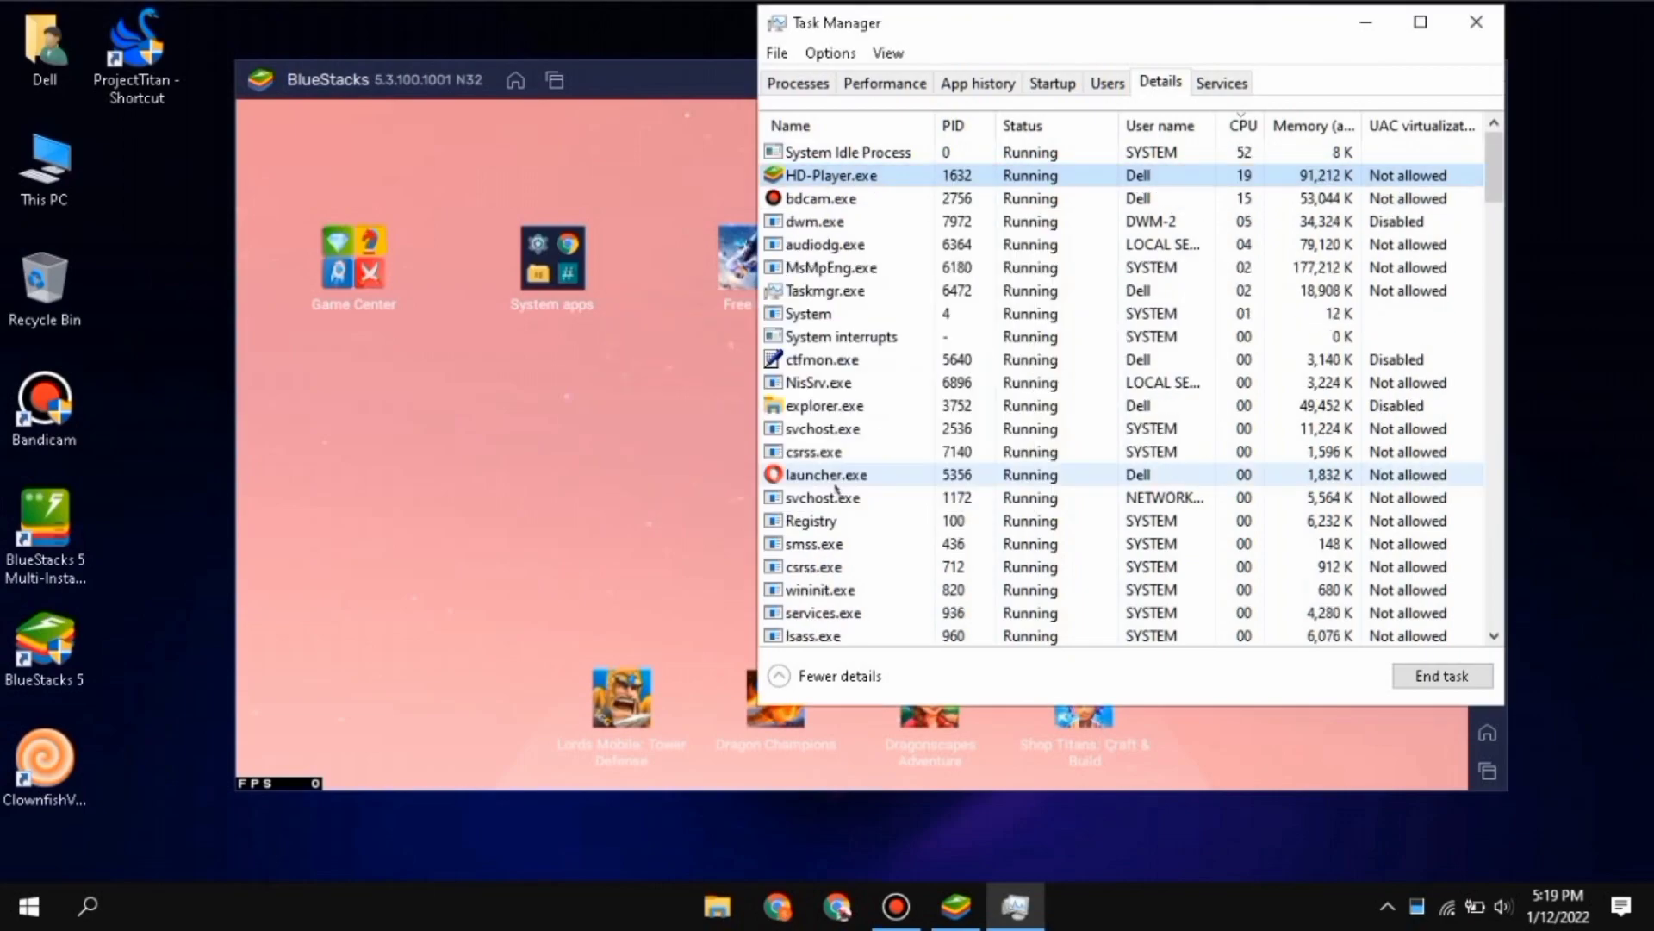
click(798, 82)
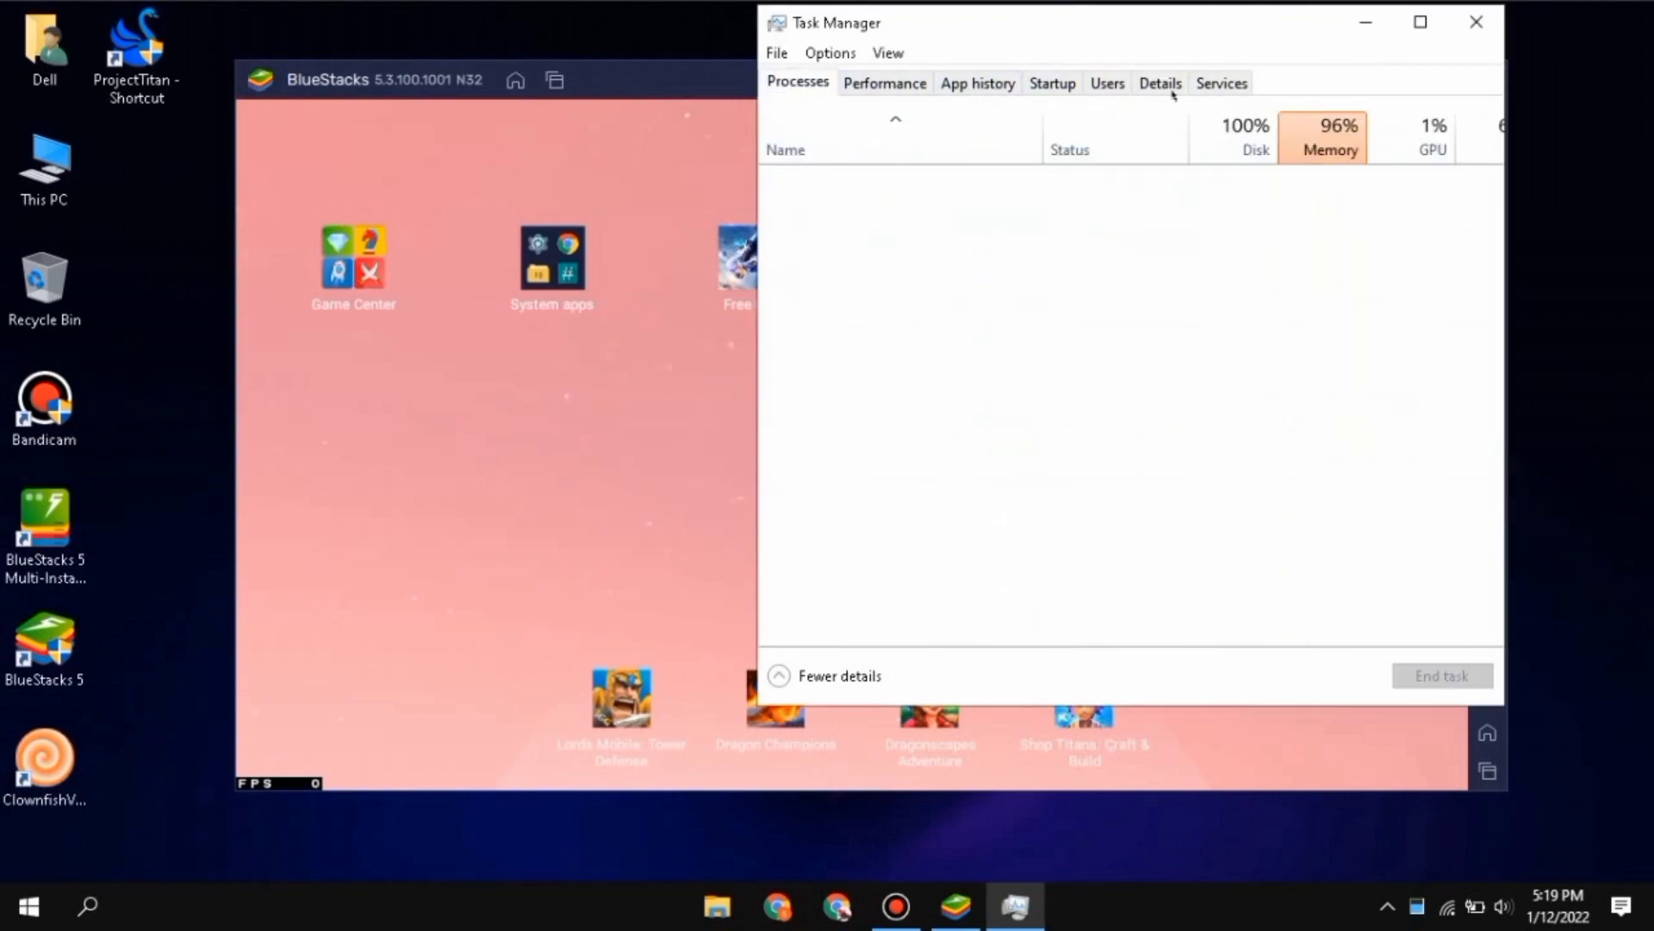
click(1498, 21)
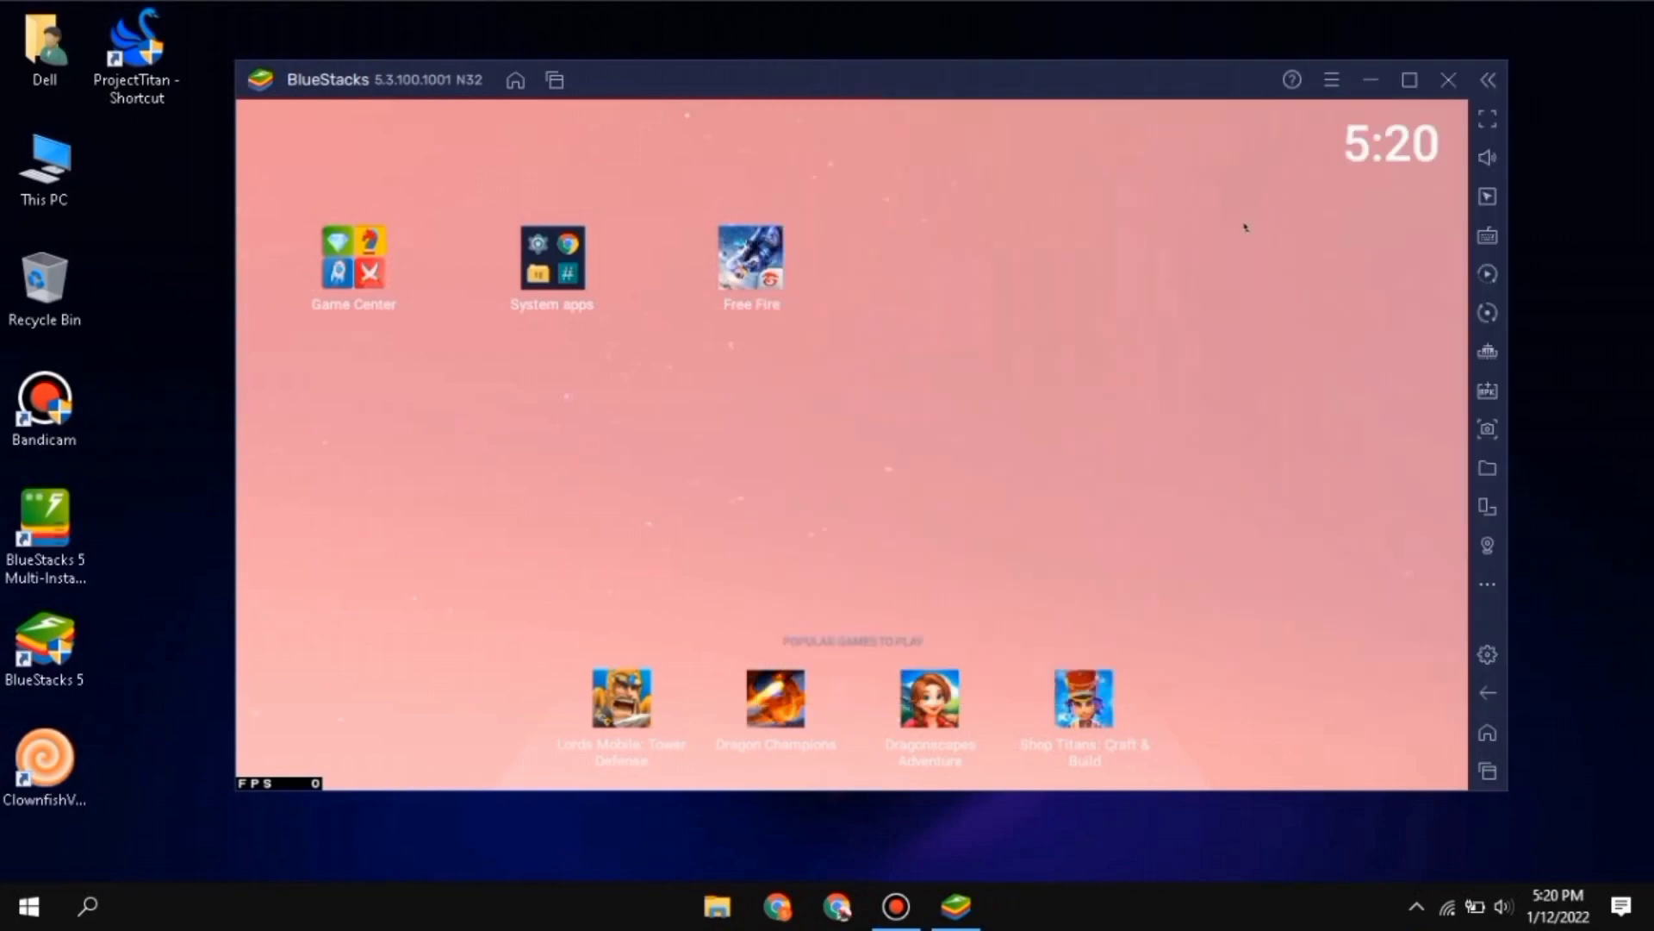
Launch Free Fire from the BlueStacks home screen and refresh the desktop while it loads
click(836, 340)
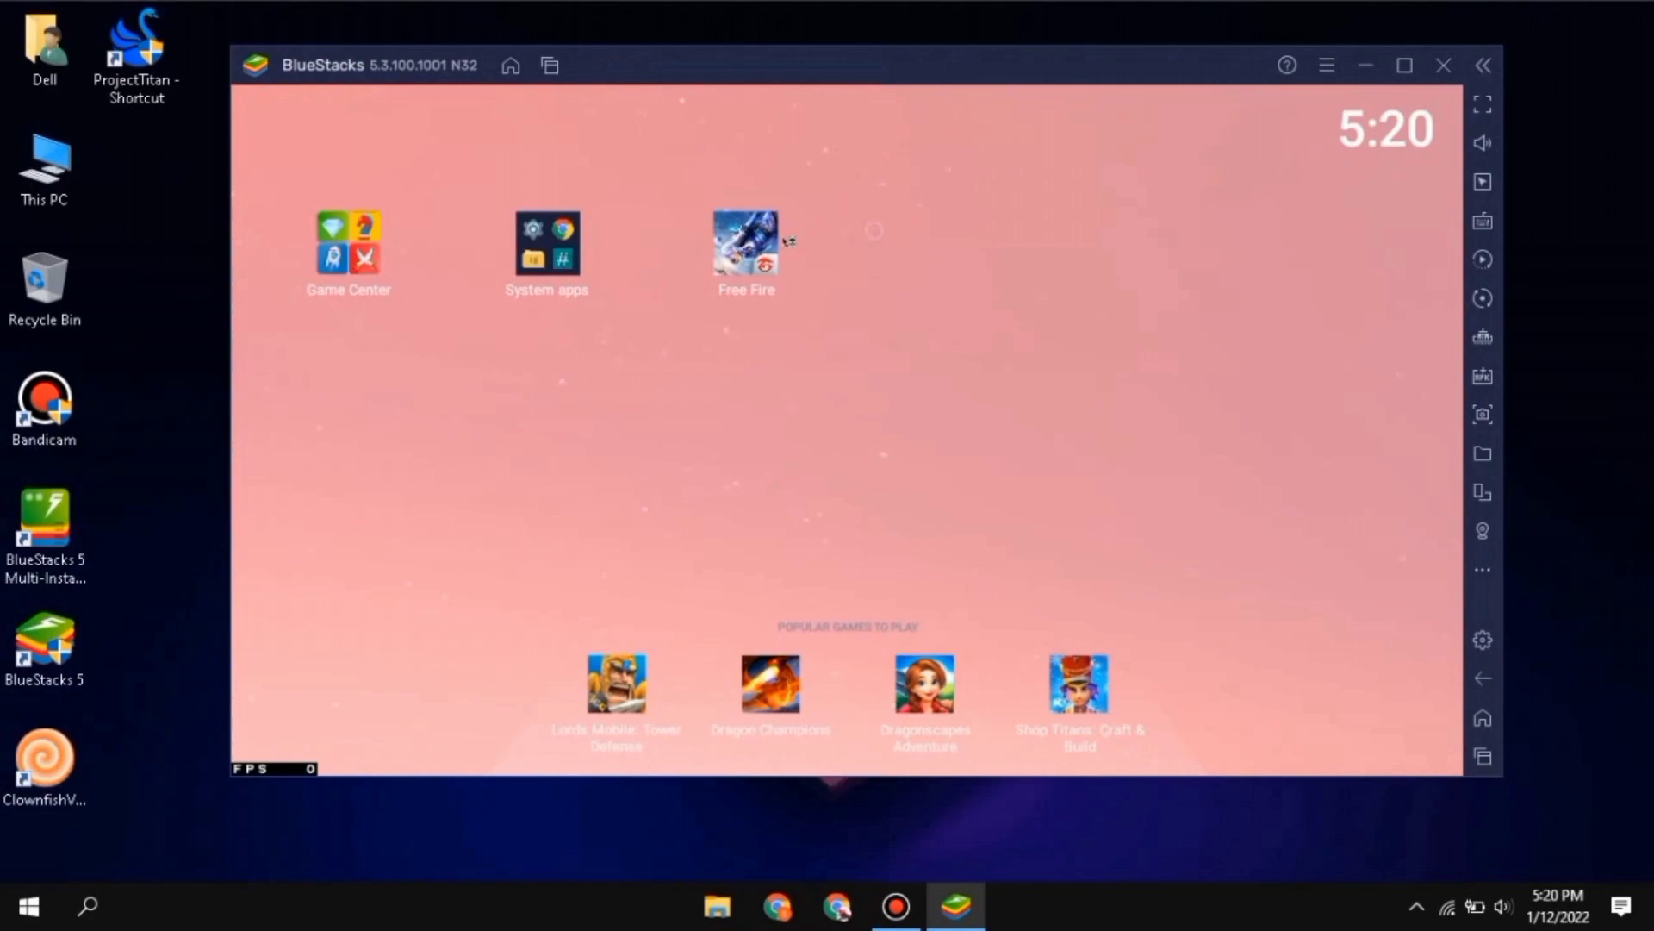
click(746, 245)
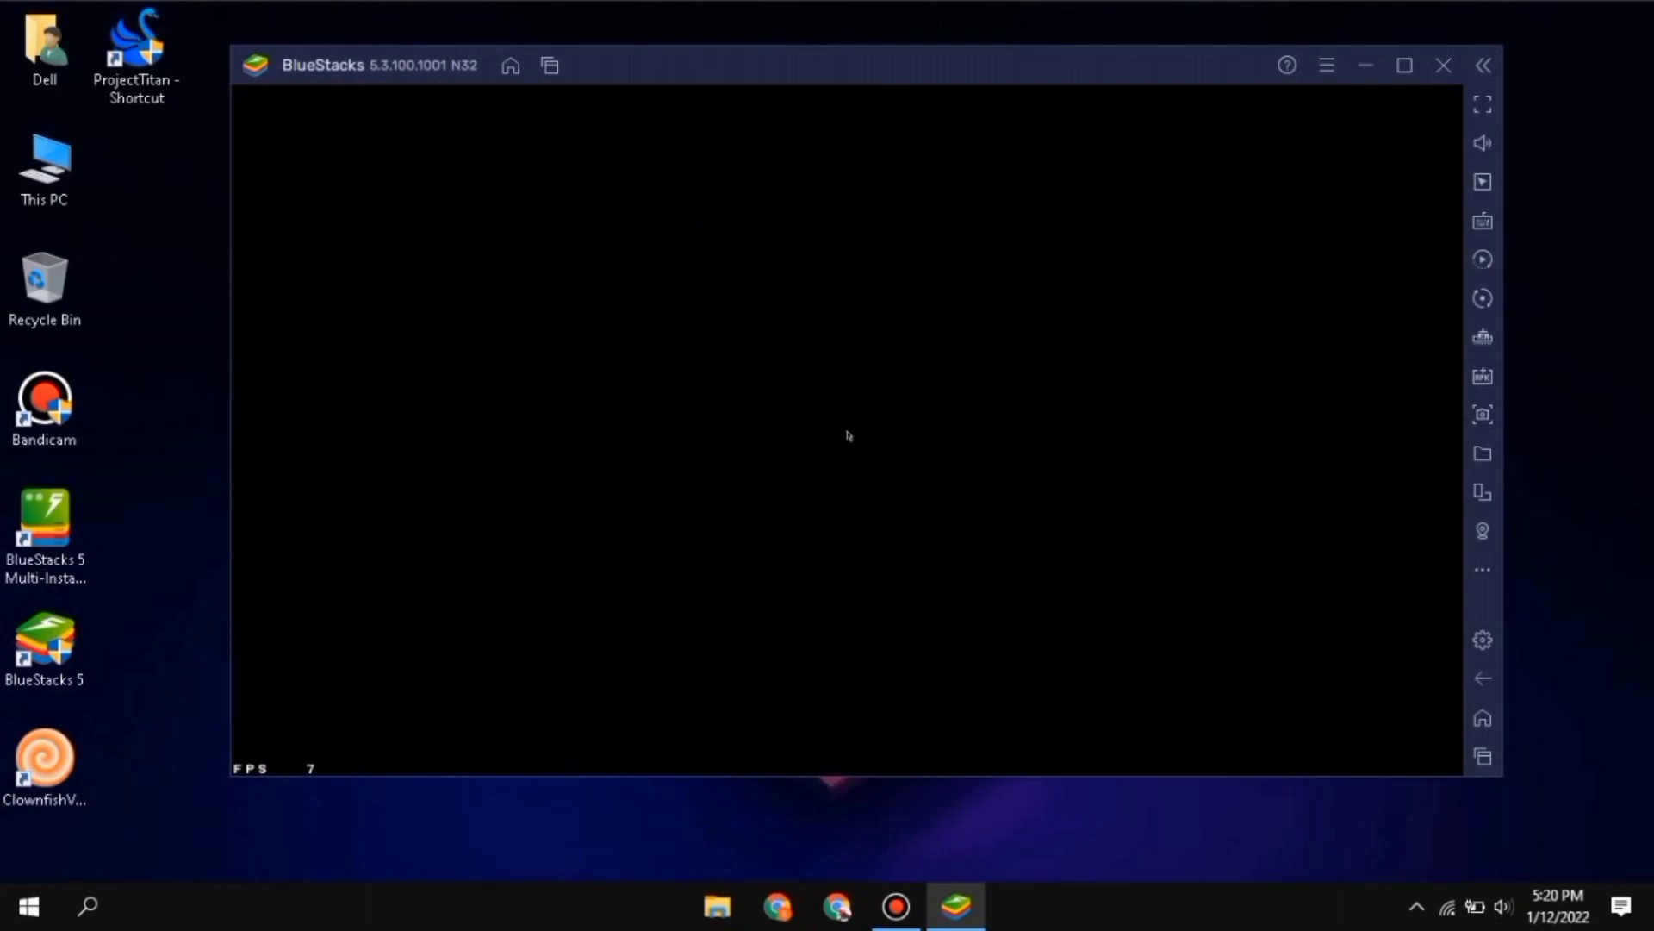
right_click(1551, 139)
click(1547, 135)
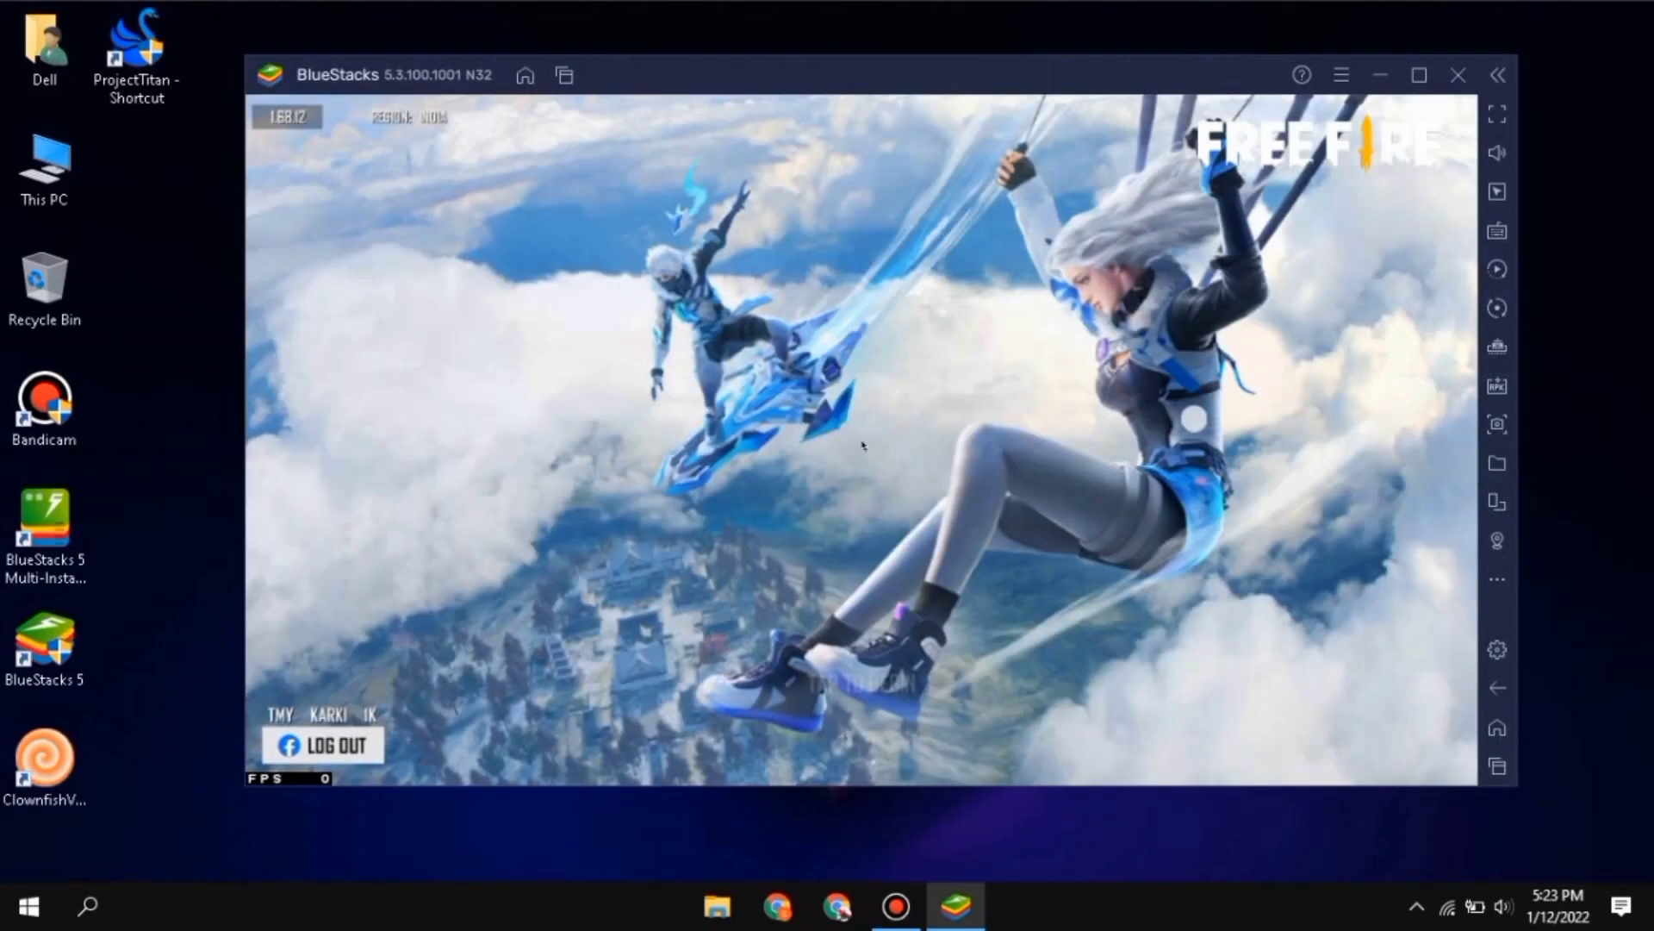
Enter Free Fire from its title screen and dismiss the promotional pop-ups to reach the lobby
click(862, 443)
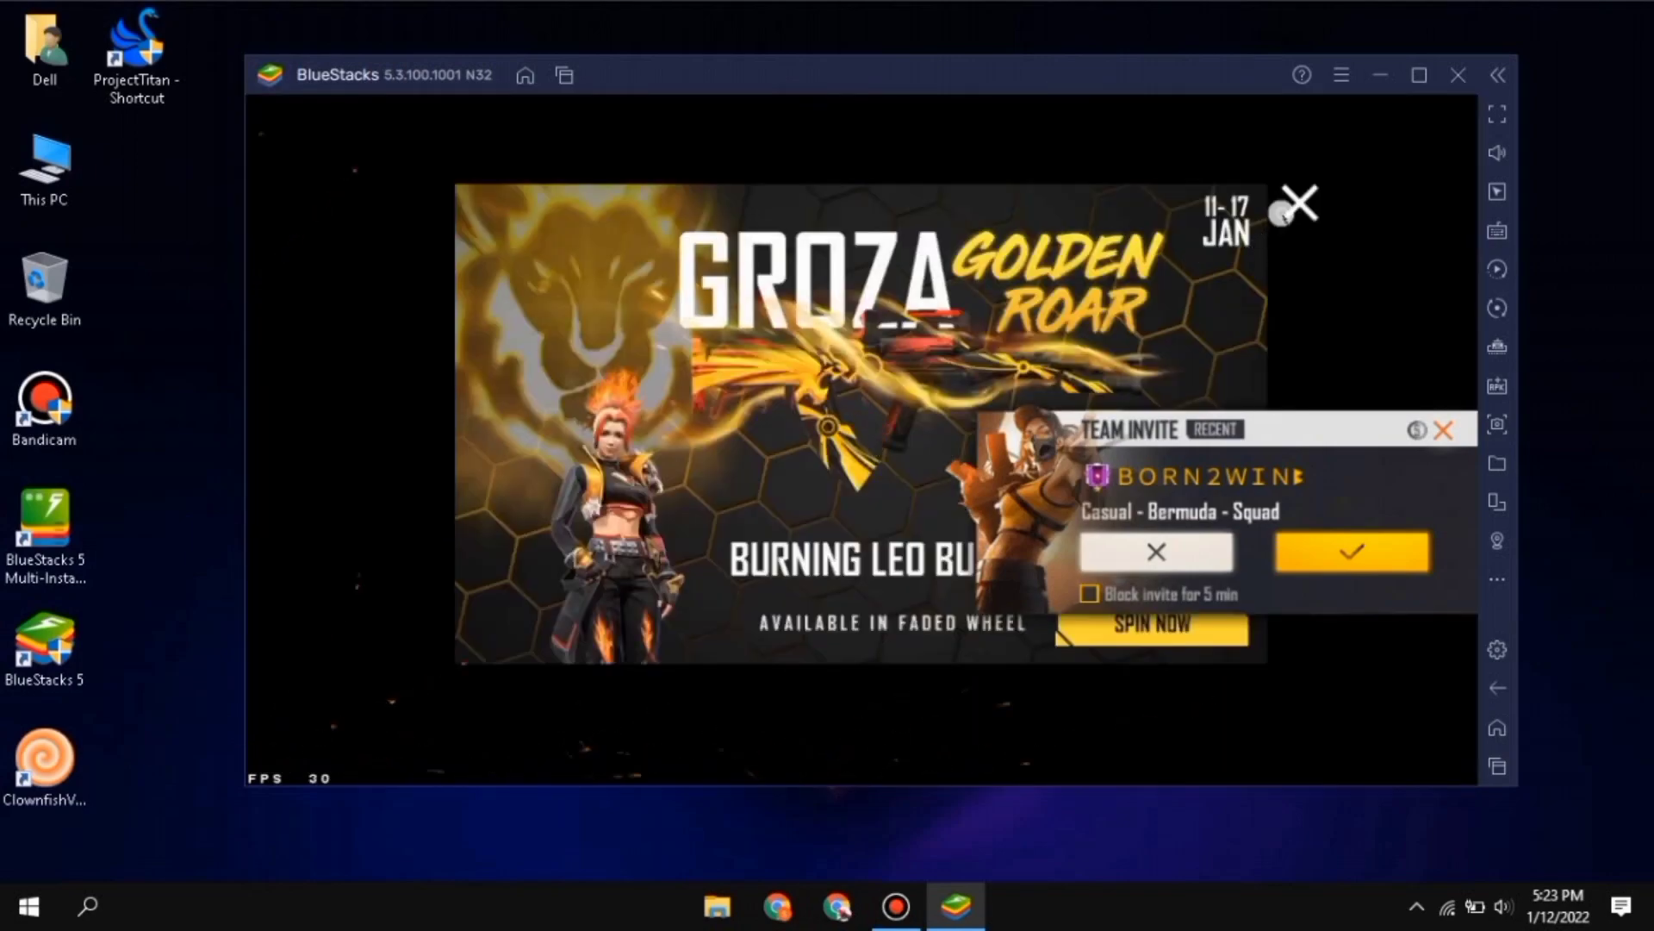
click(1284, 212)
click(1292, 217)
click(1292, 217)
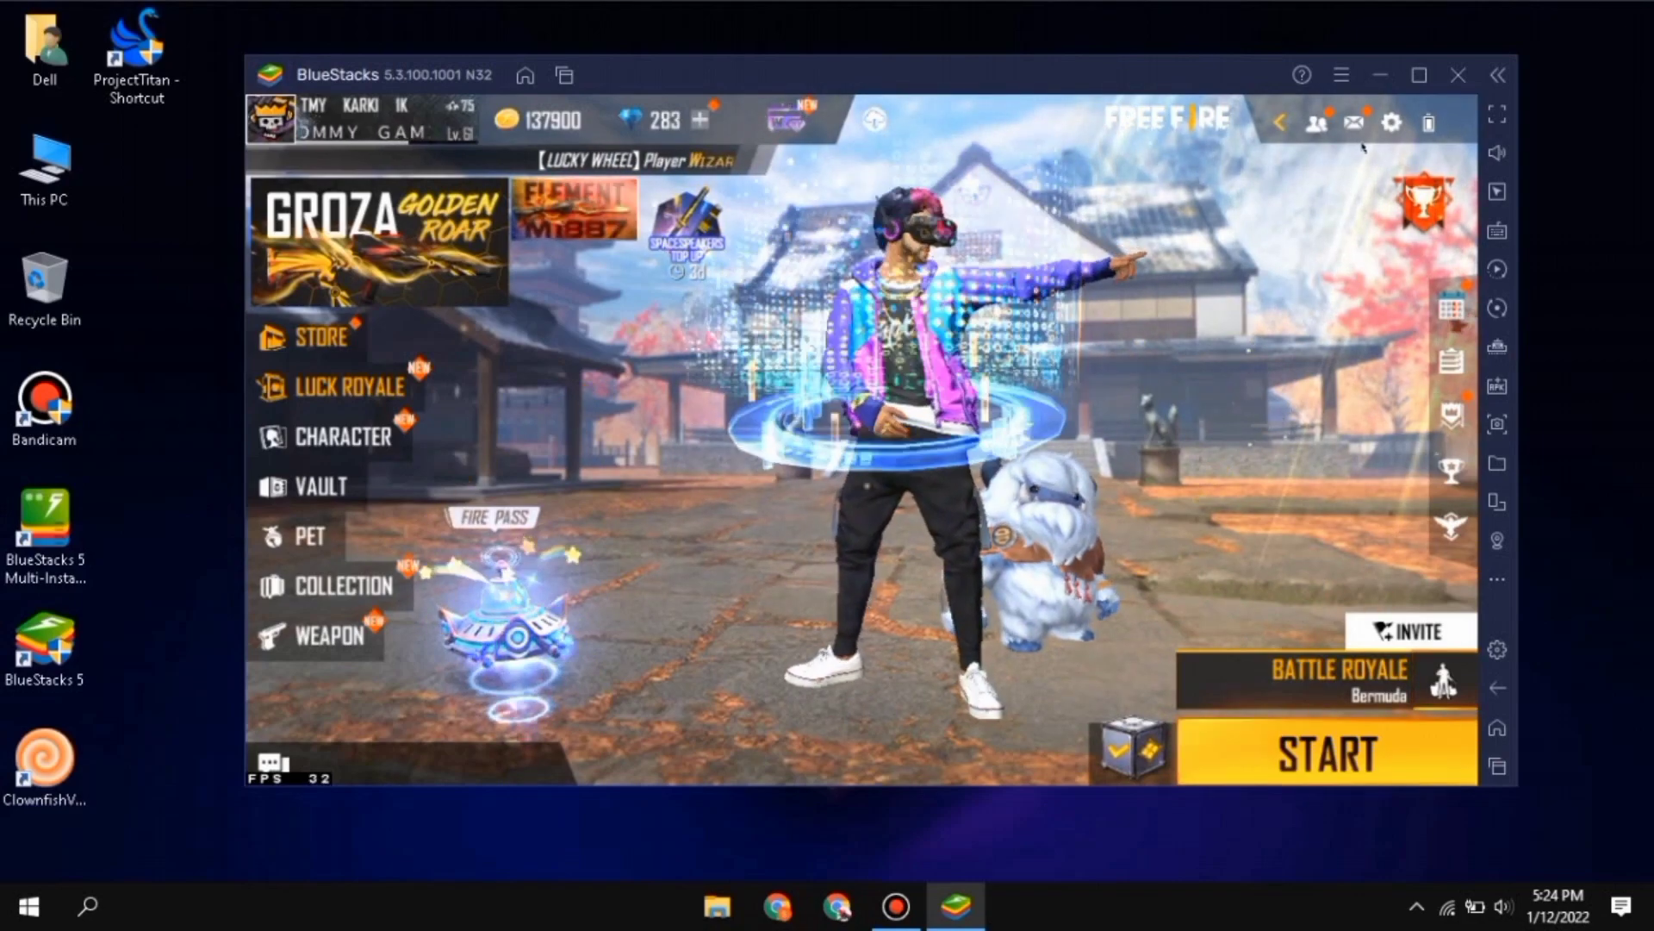
Review the display settings in Free Fire
click(1395, 126)
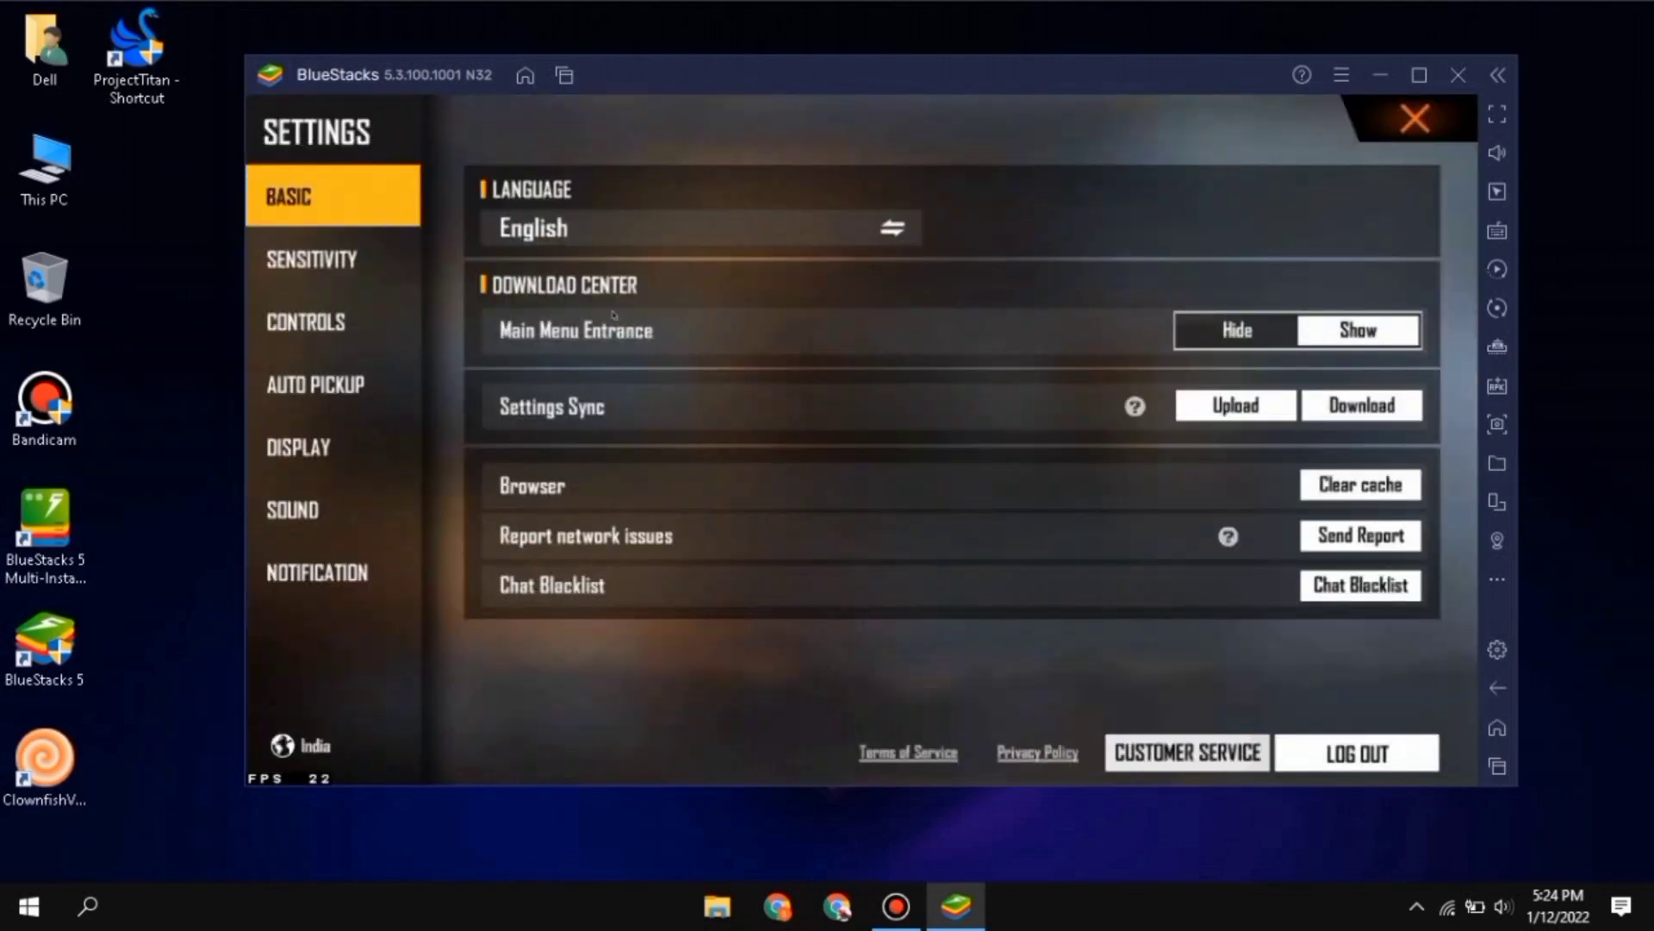
click(323, 446)
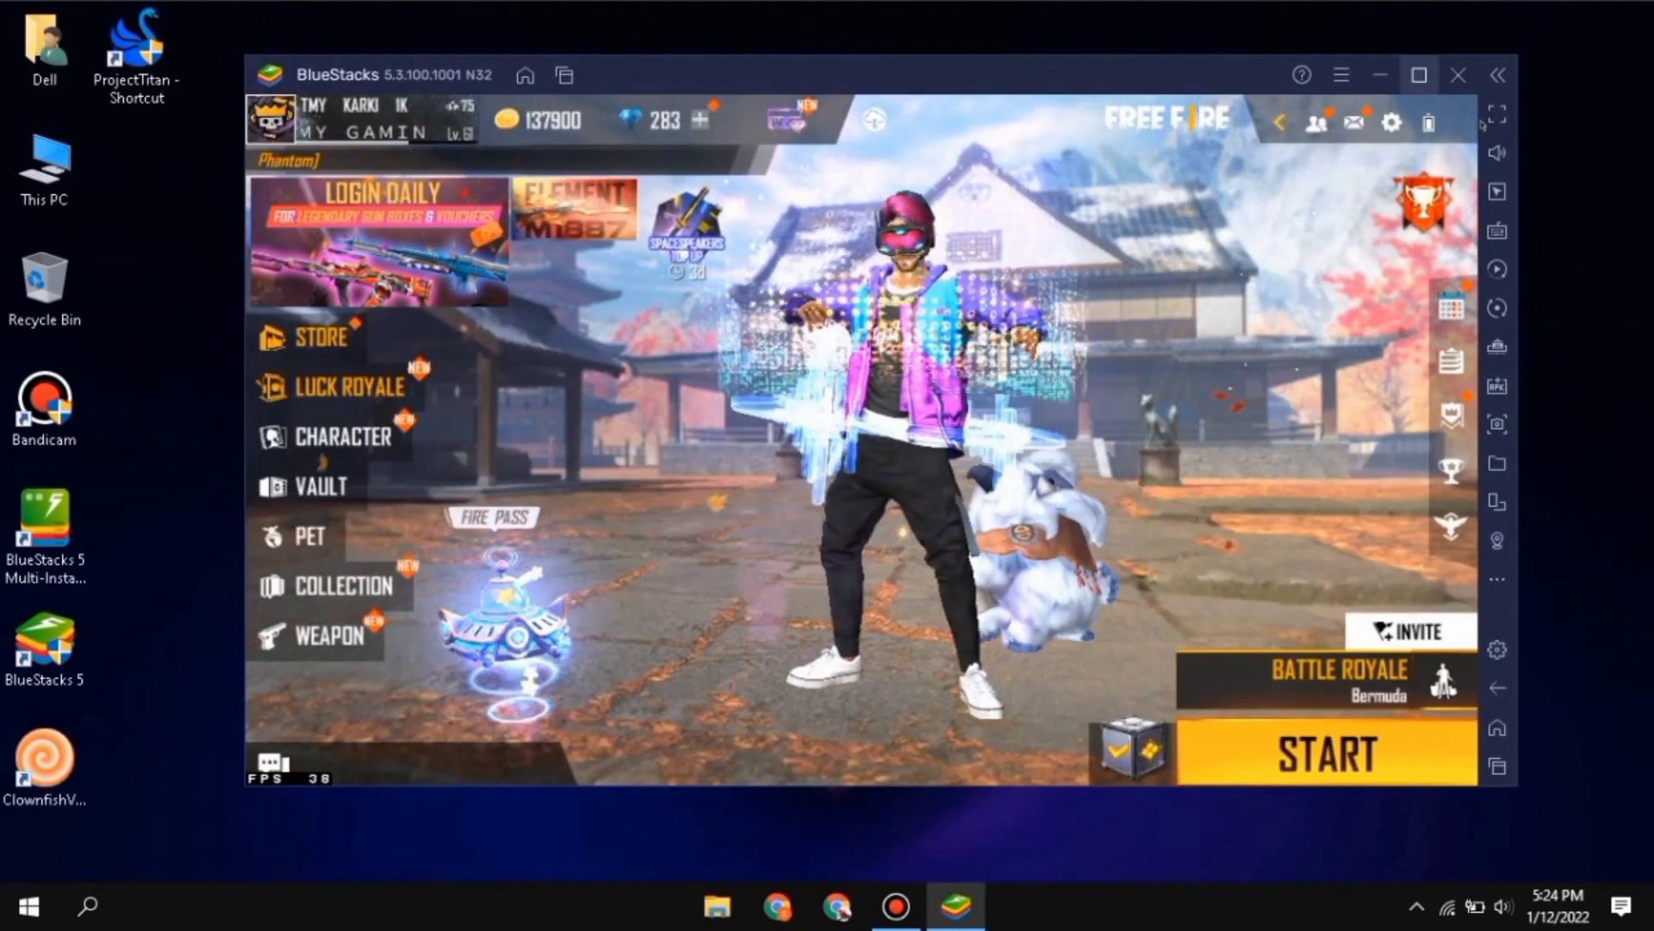
Switch BlueStacks to full screen and check the expansion packs in Free Fire's Download Center
click(1497, 114)
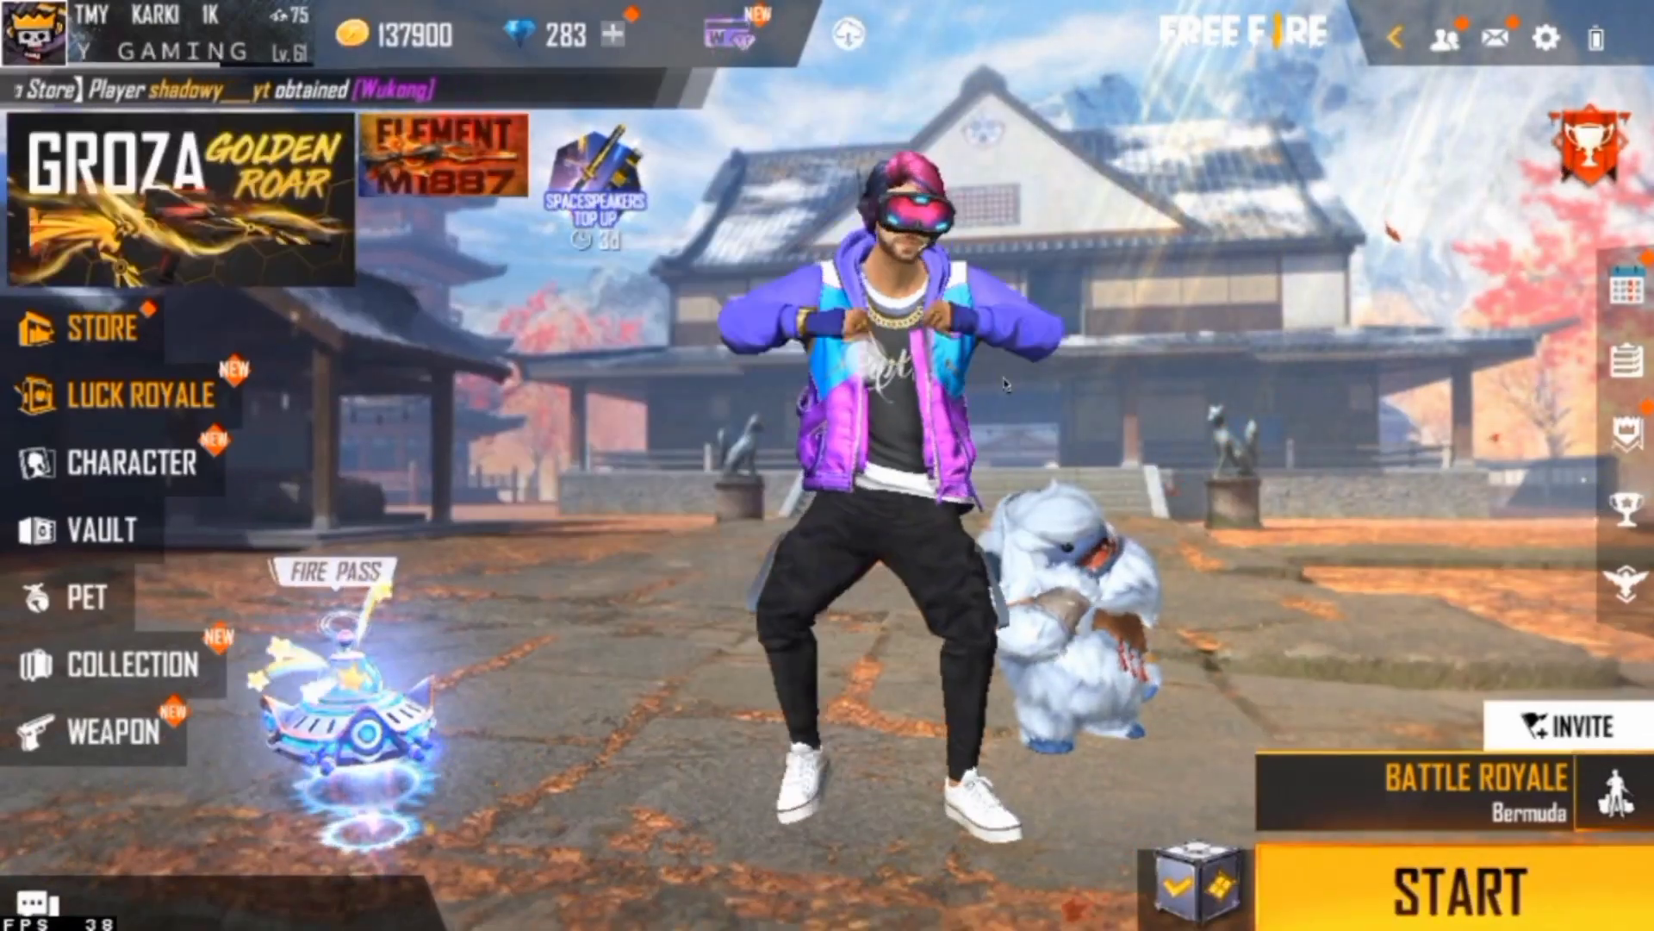
click(849, 34)
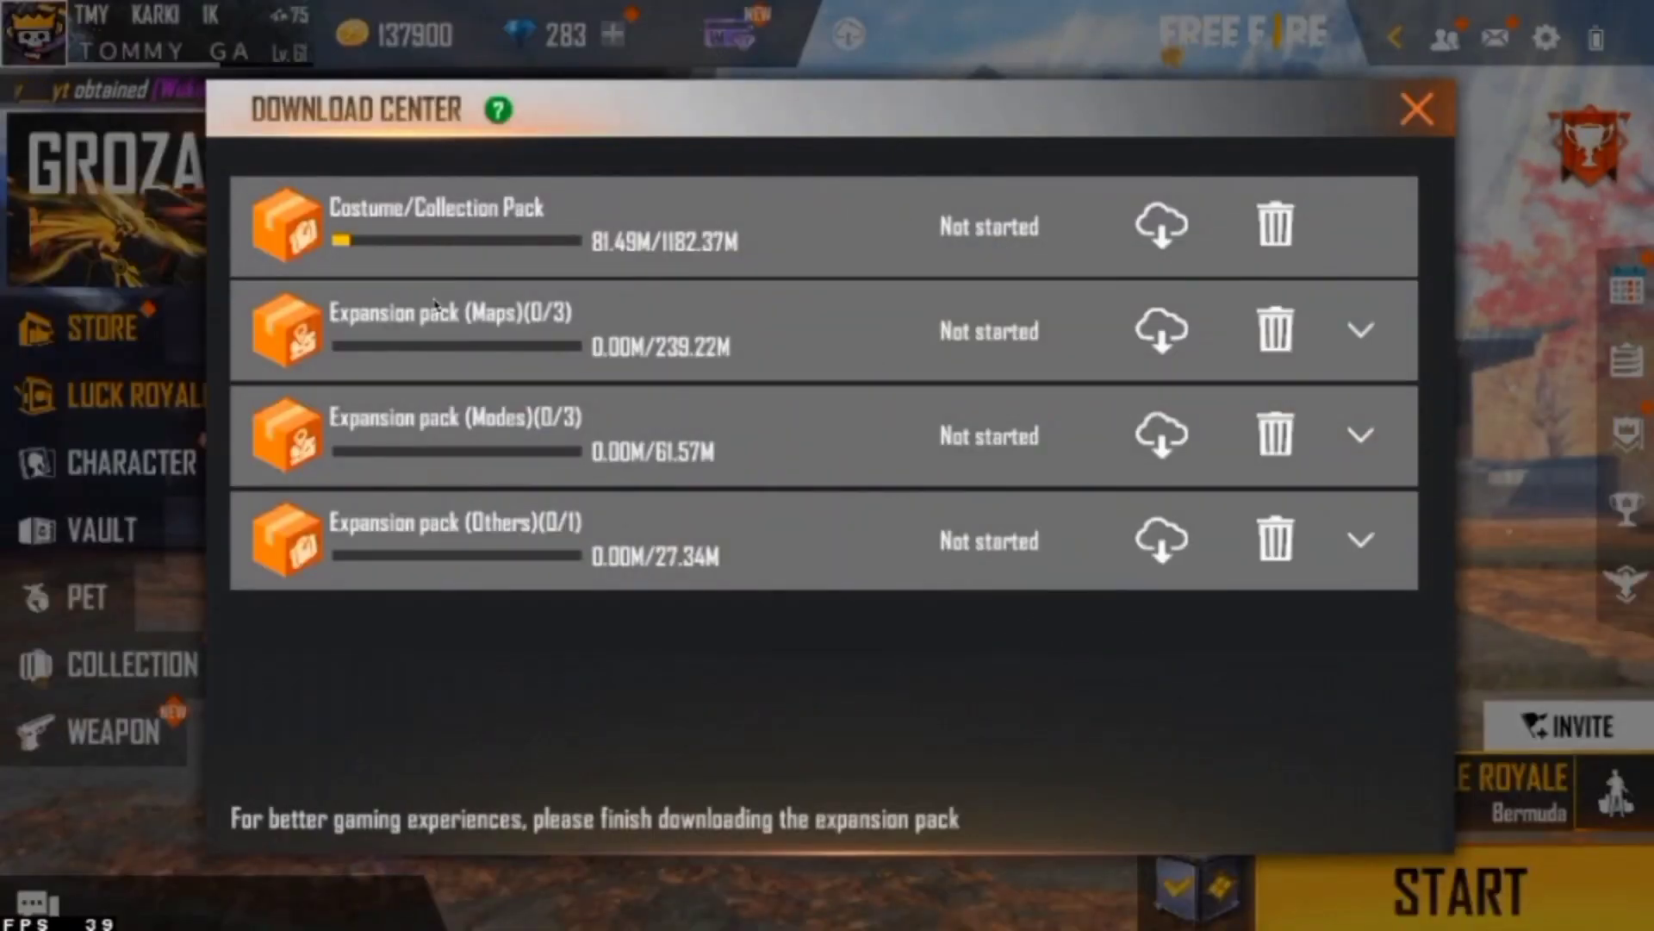
click(1403, 119)
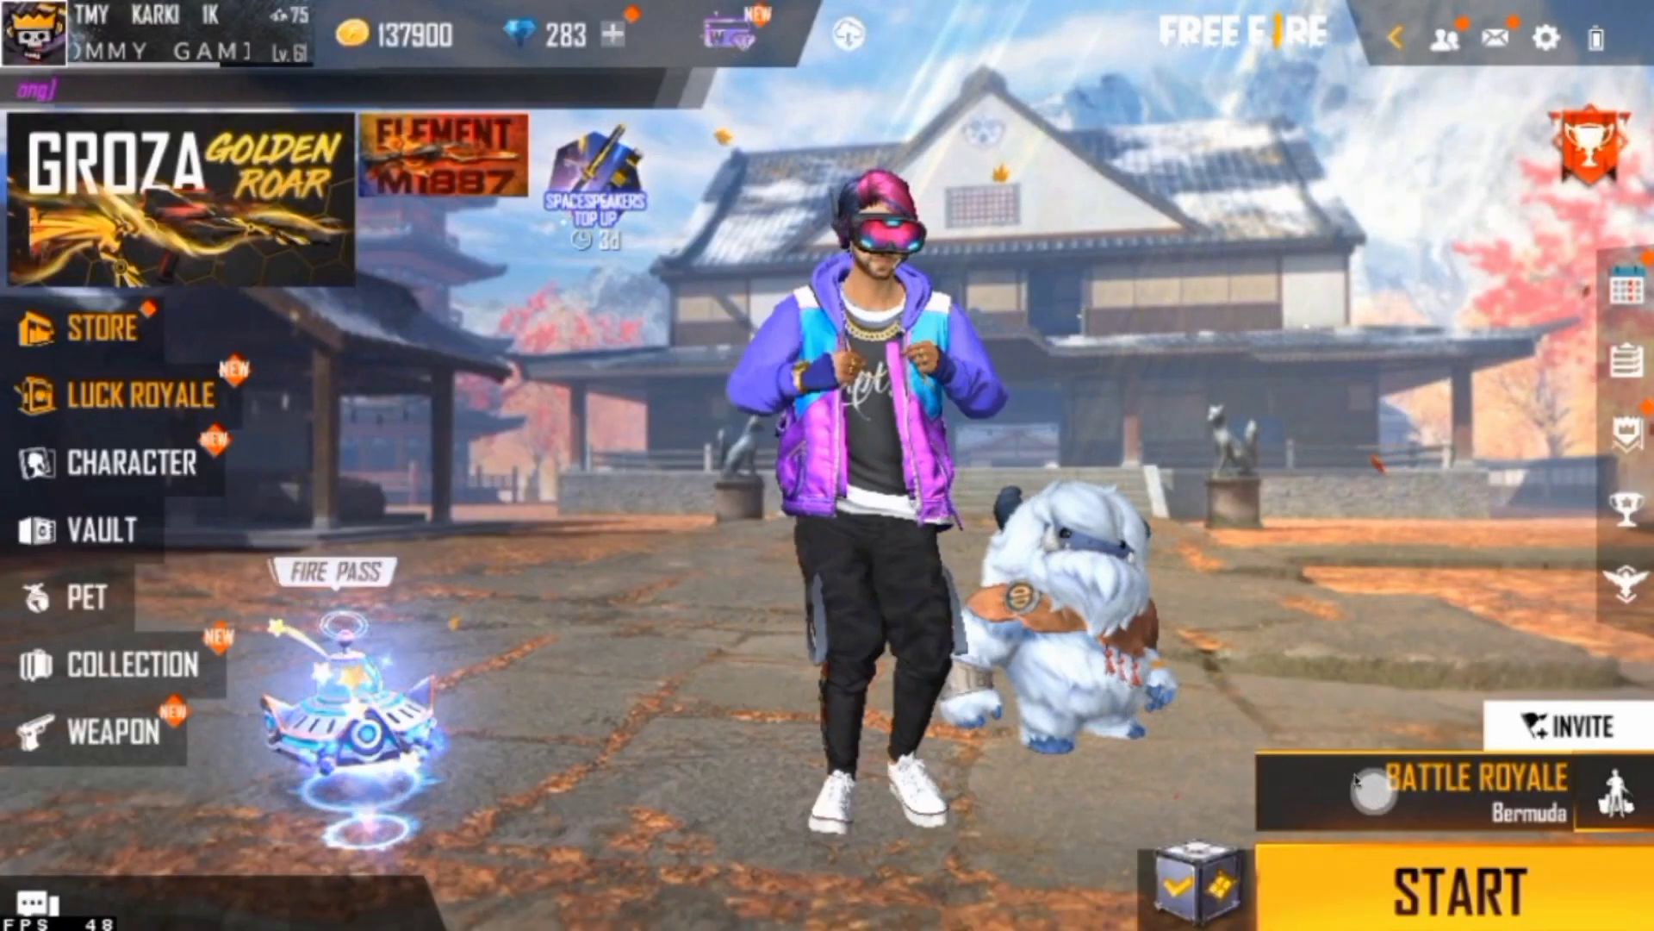
Choose the Training mode in Free Fire and start it
click(1192, 905)
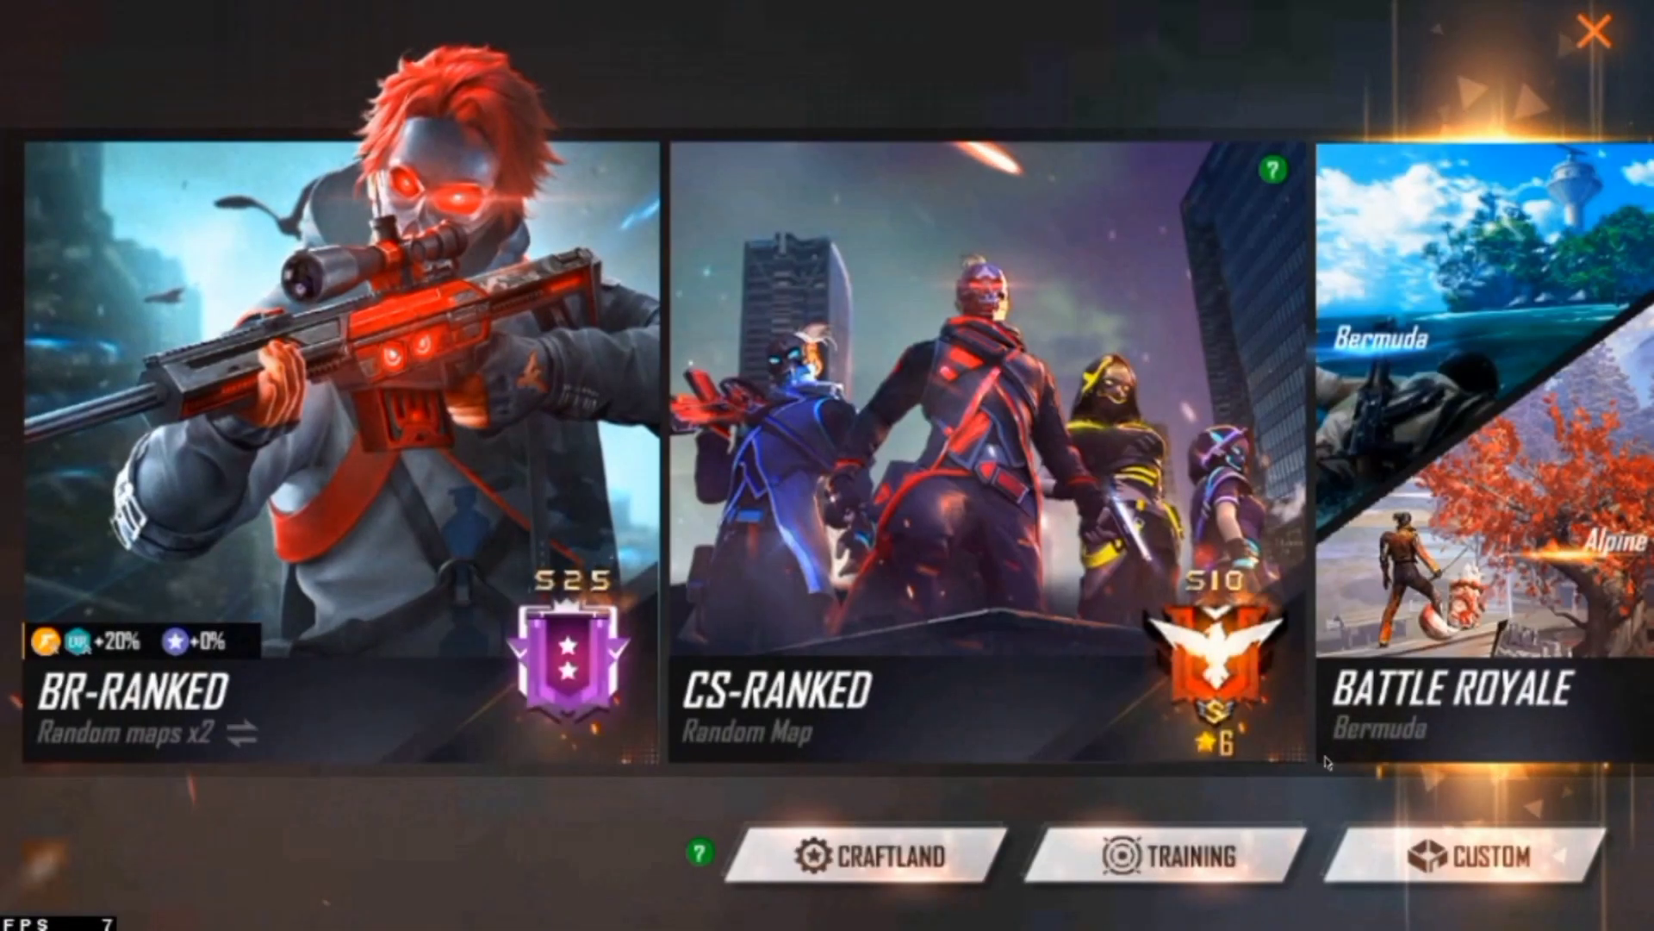
click(1184, 858)
click(1389, 892)
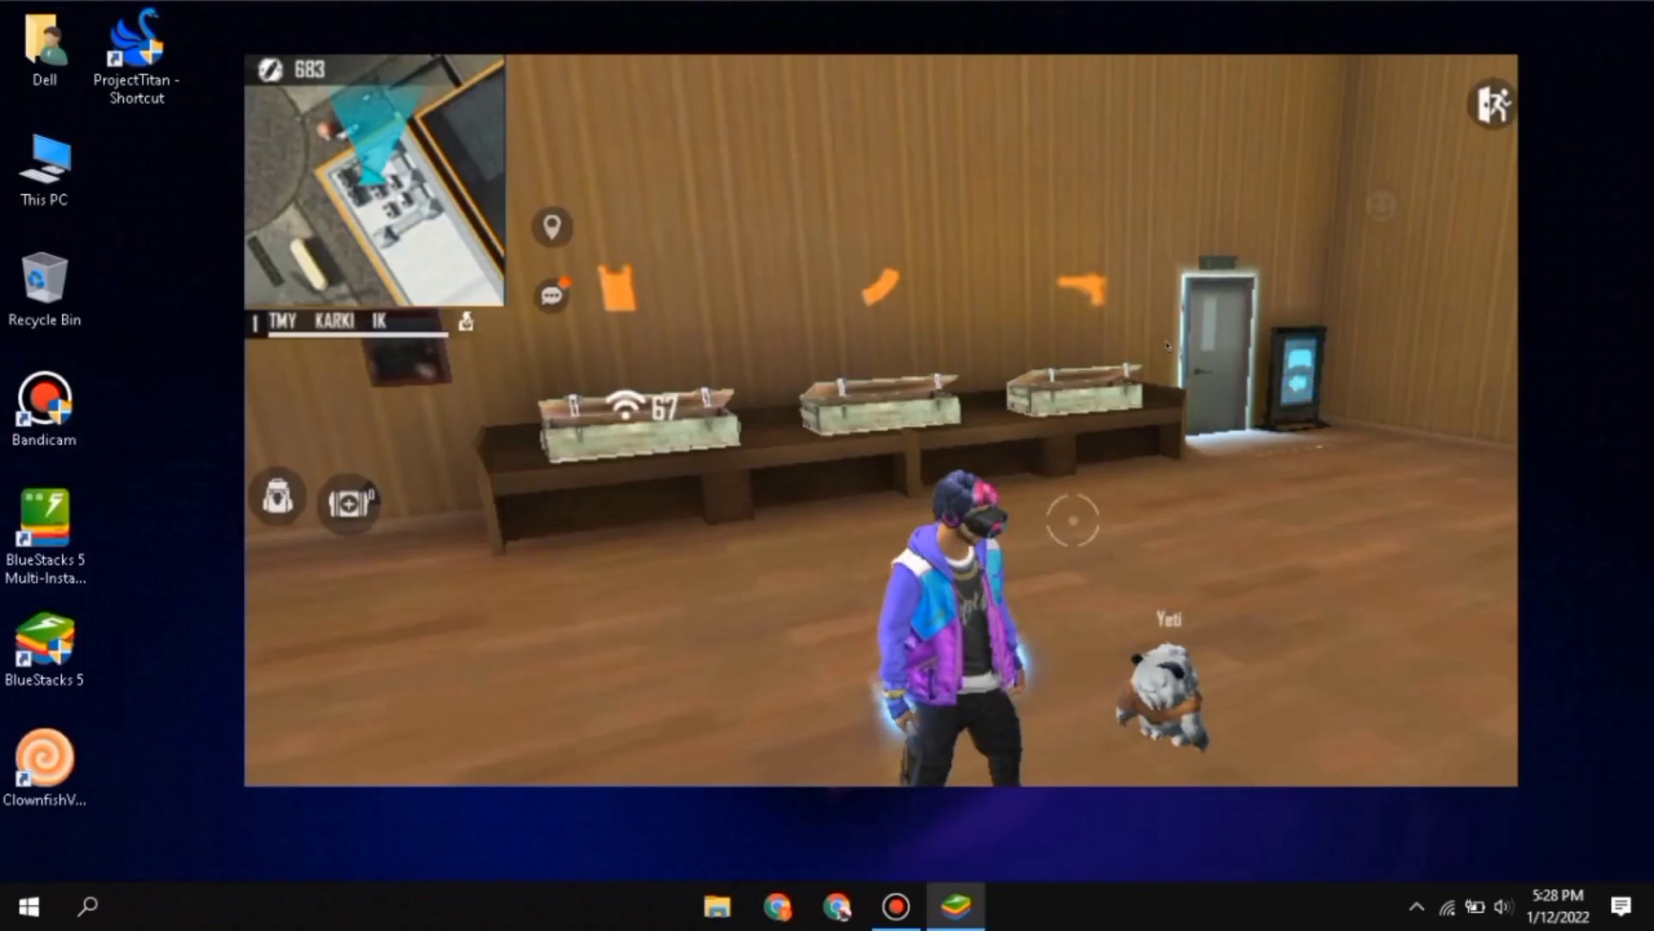
Leave full screen and open the advanced editor of the game controls for the Emote scheme
key(F11)
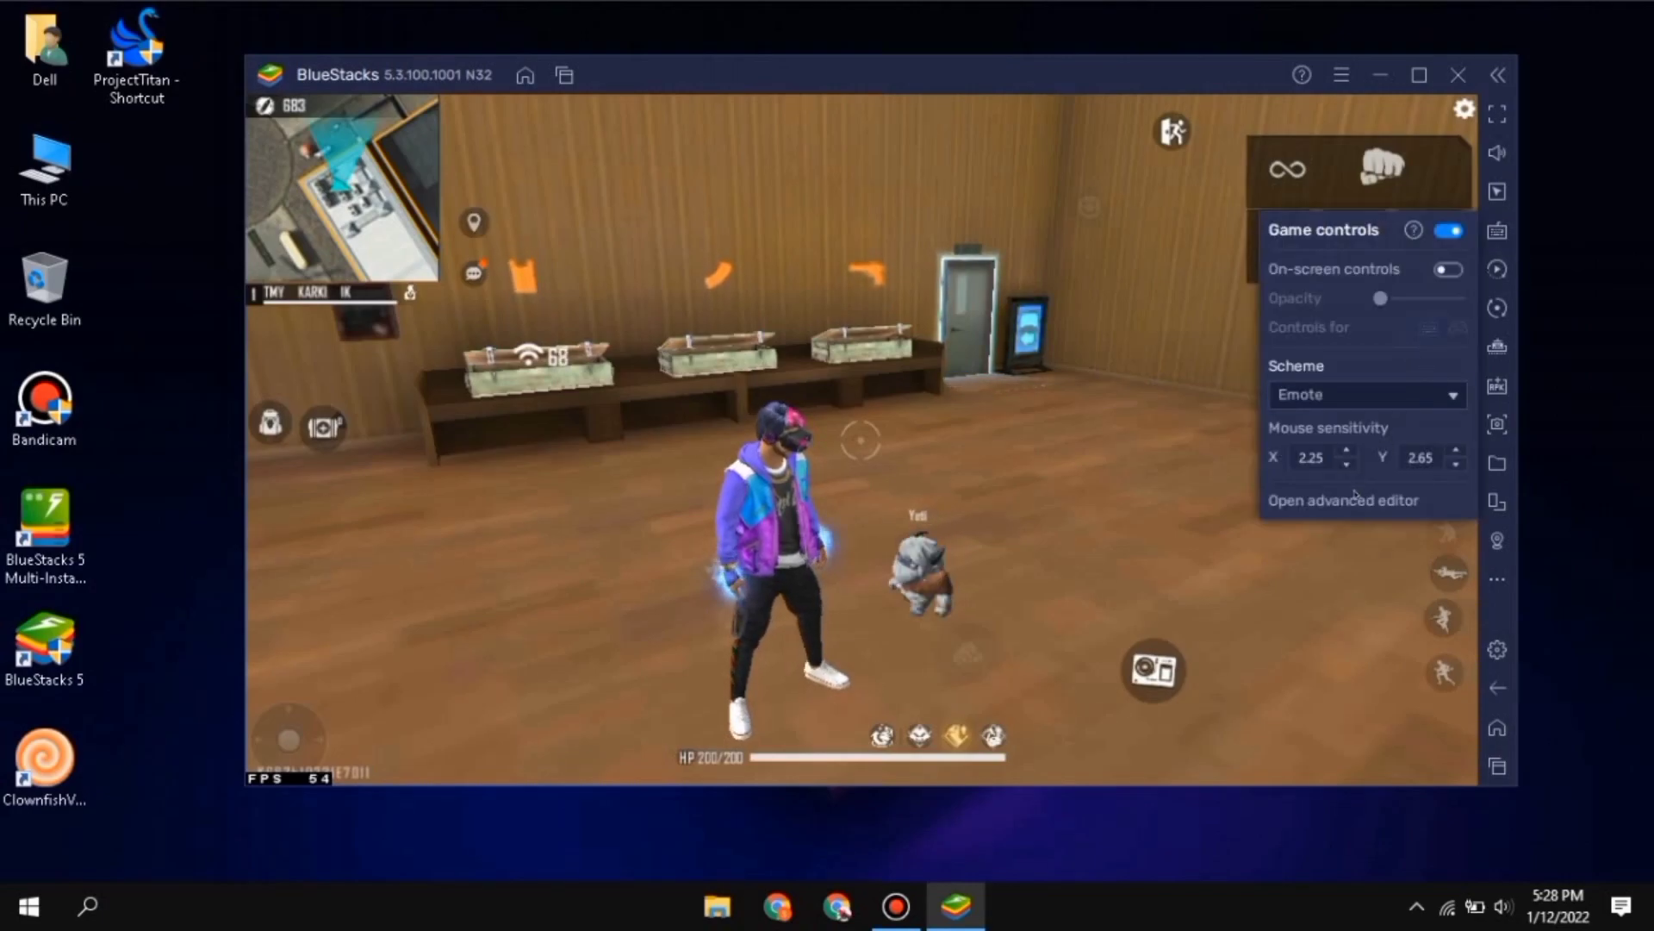
click(1295, 507)
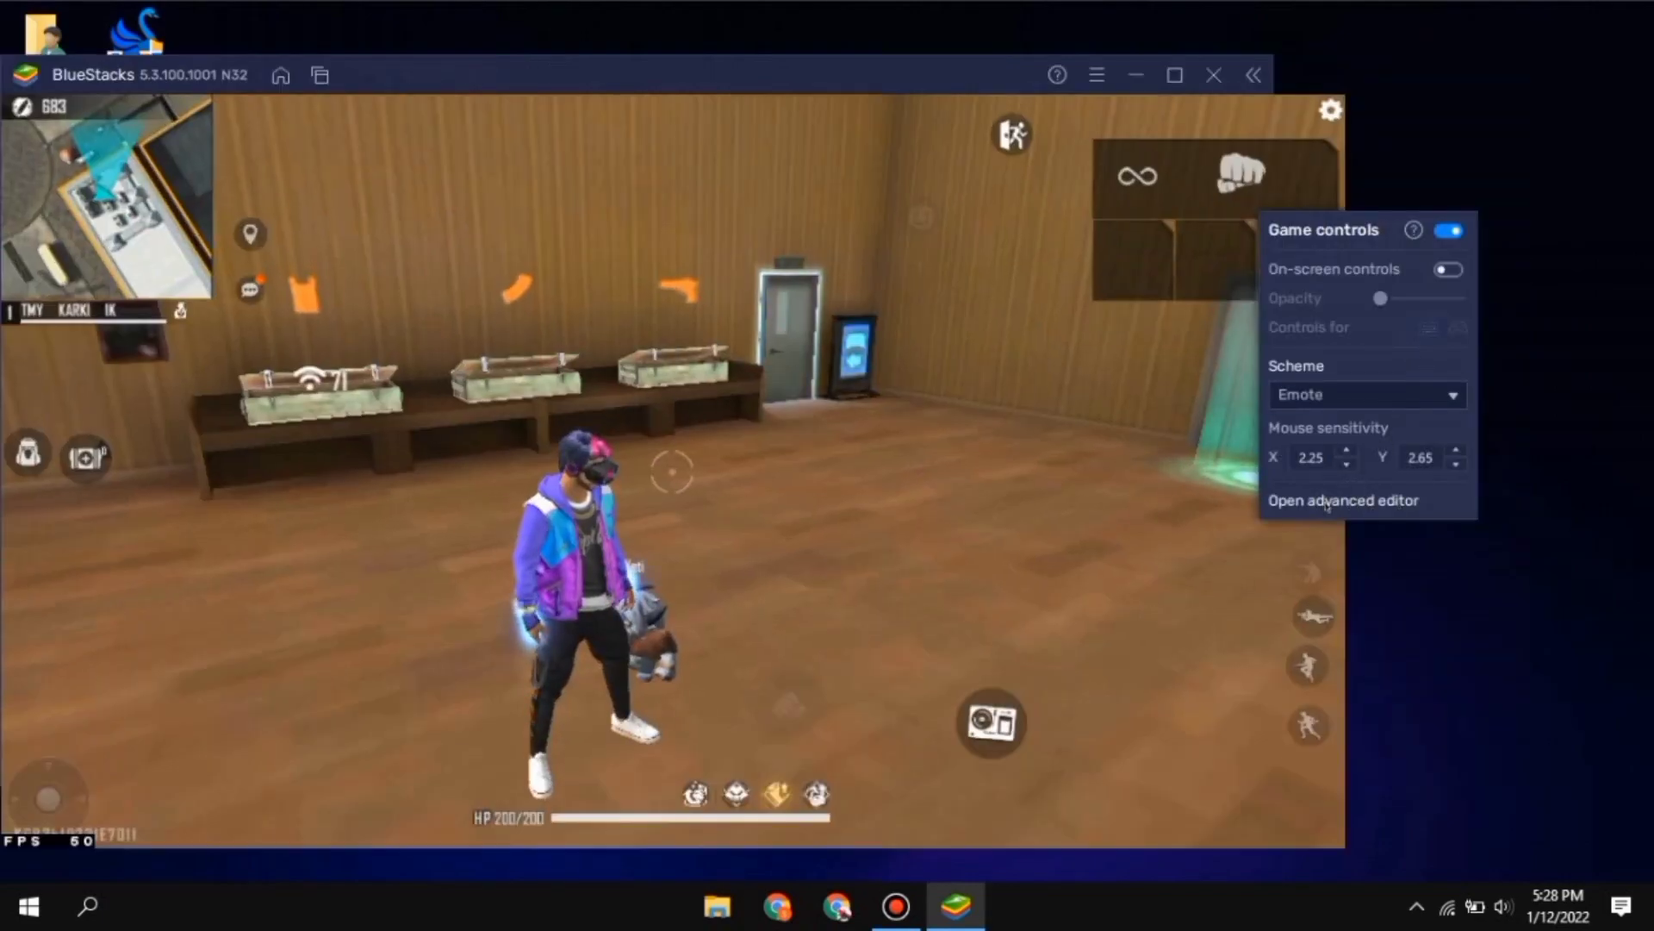
click(1327, 501)
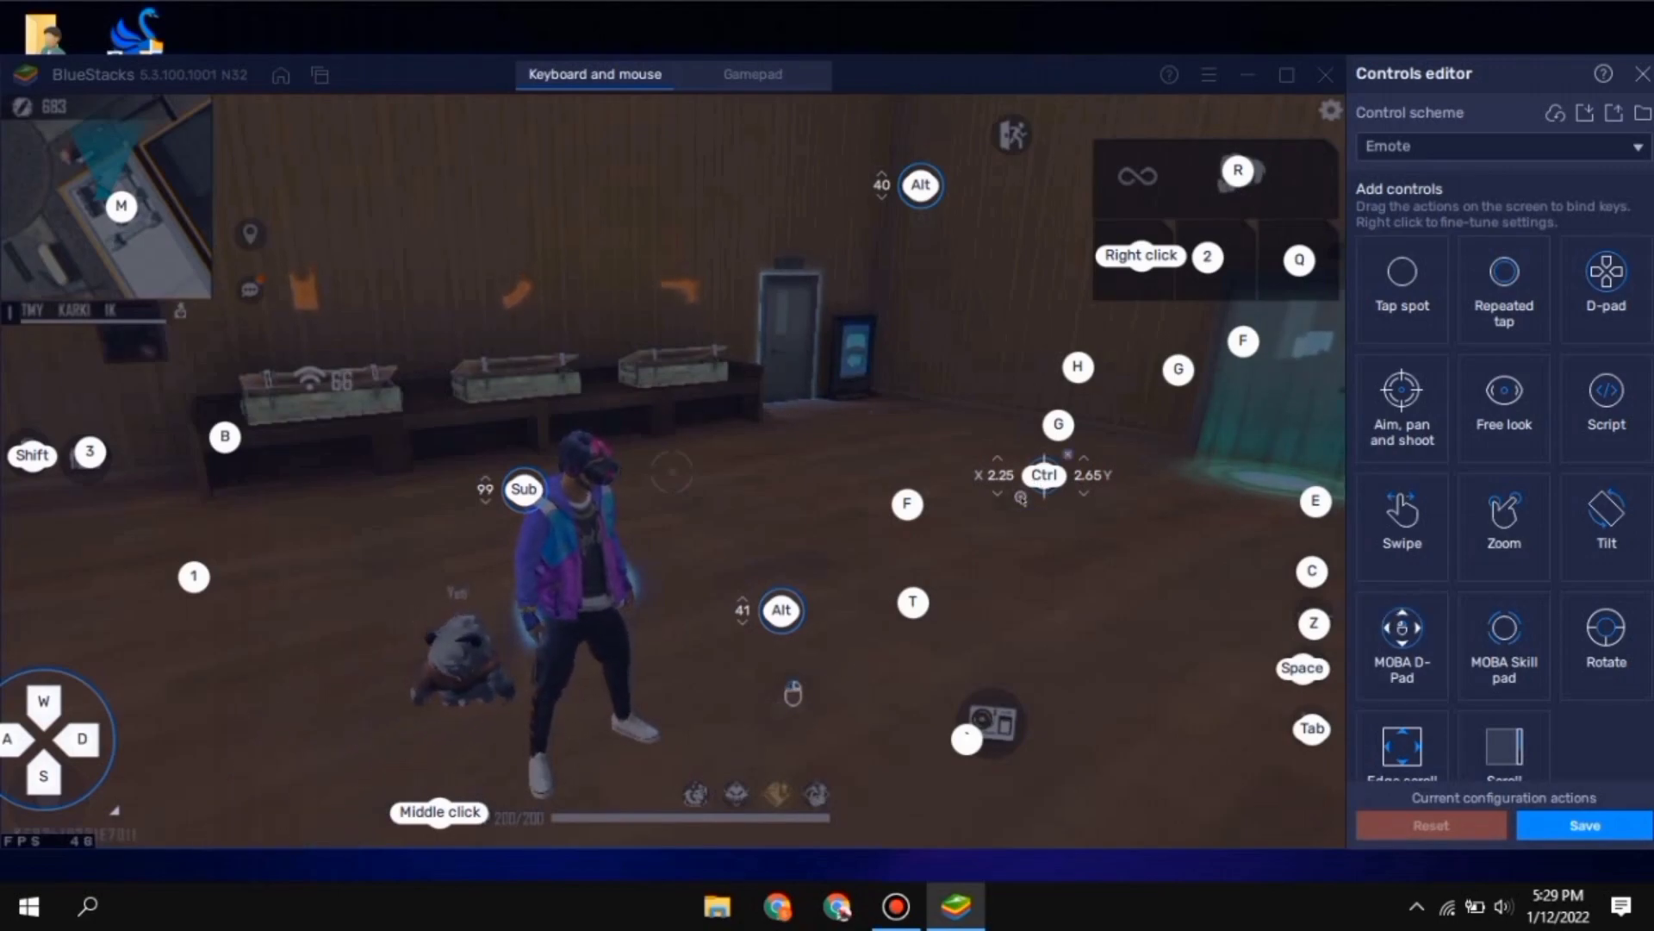
Open the Aim, pan and shoot settings in the controls editor
click(1021, 498)
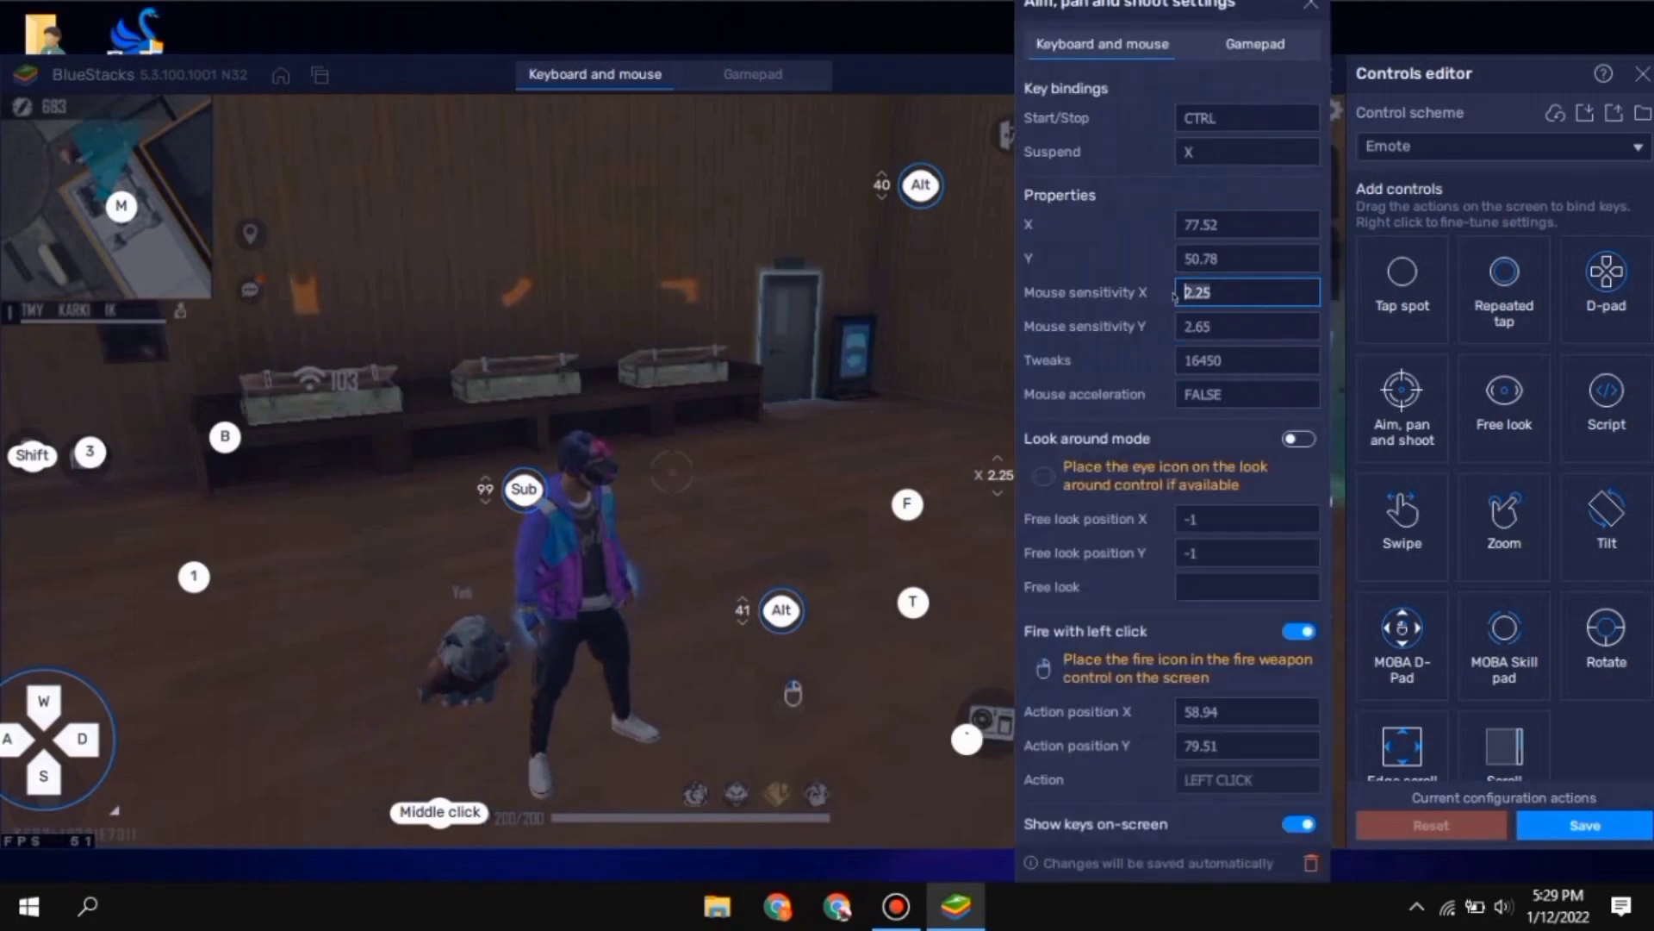